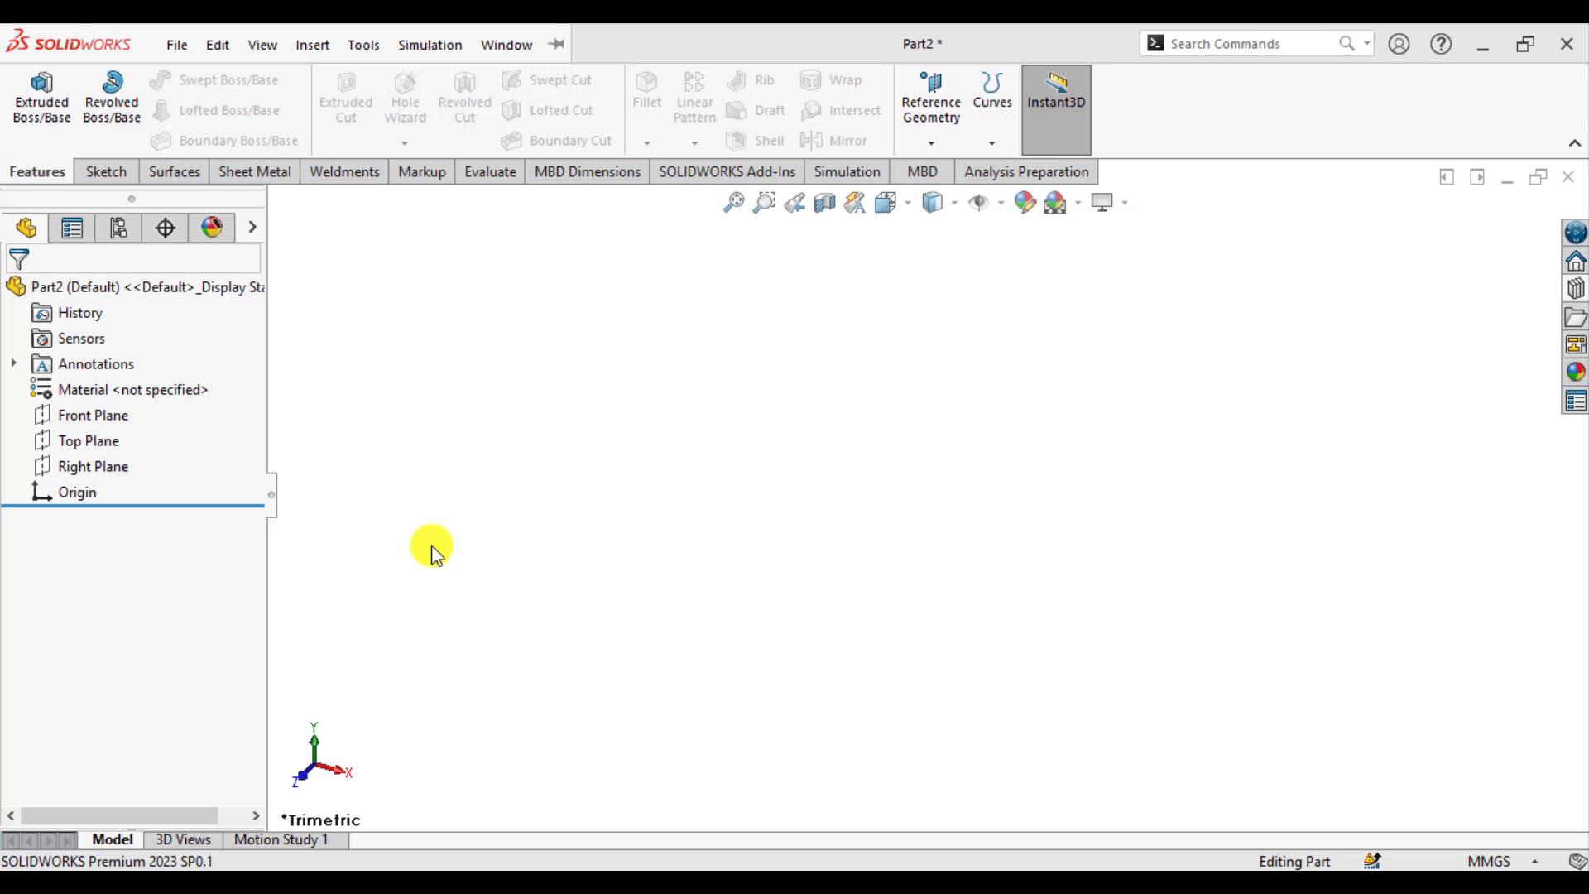
# Start a sketch on the Top Plane and draw a corner rectangle from the origin.
pyautogui.click(64, 445)
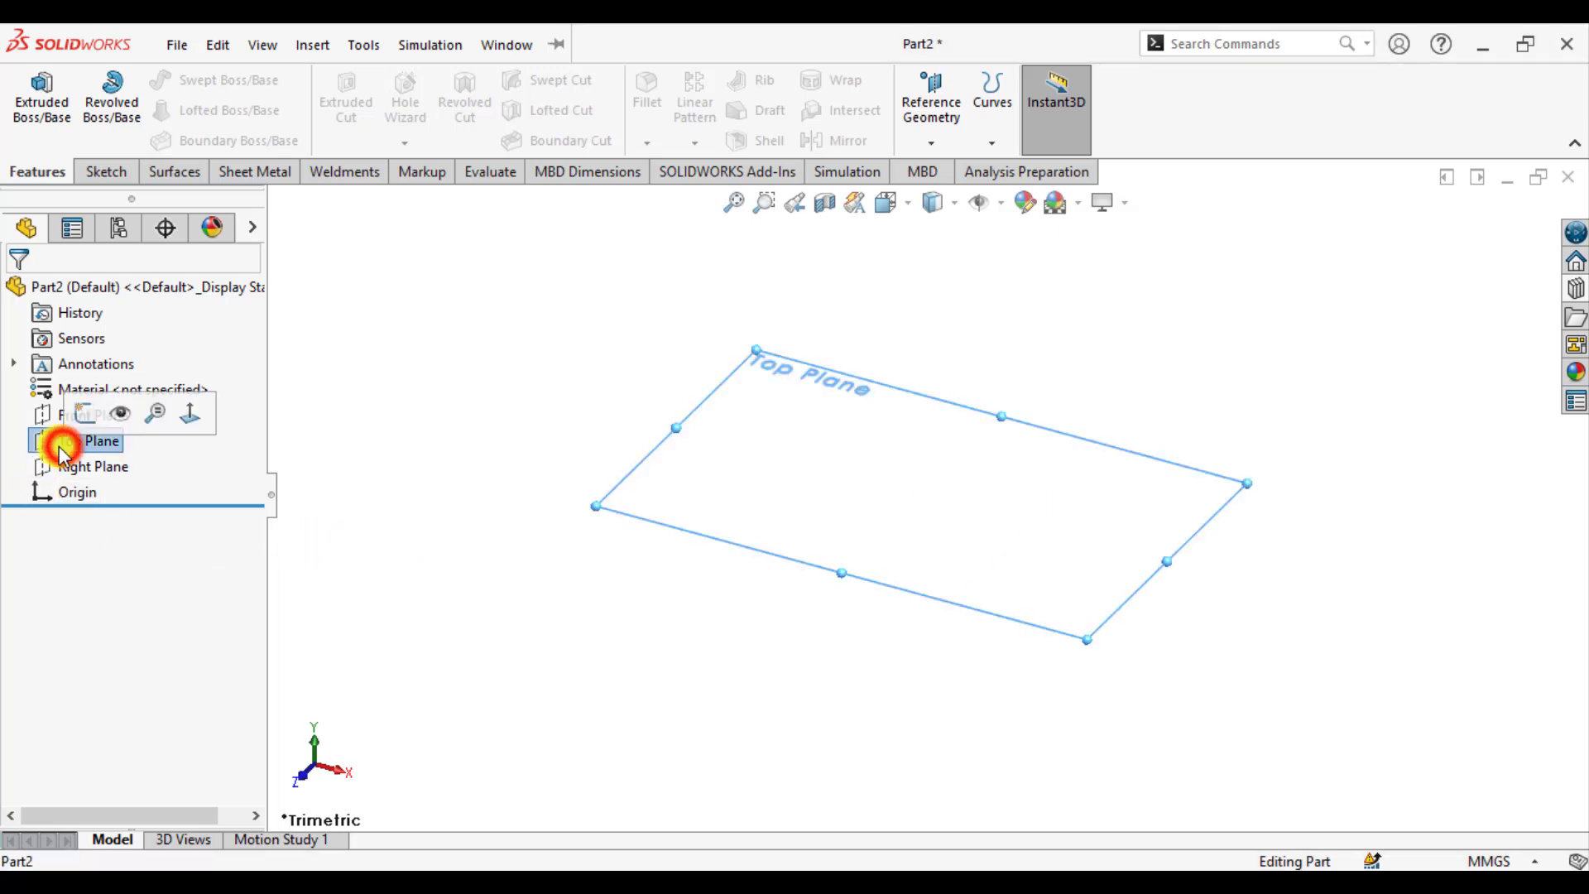
pyautogui.click(83, 413)
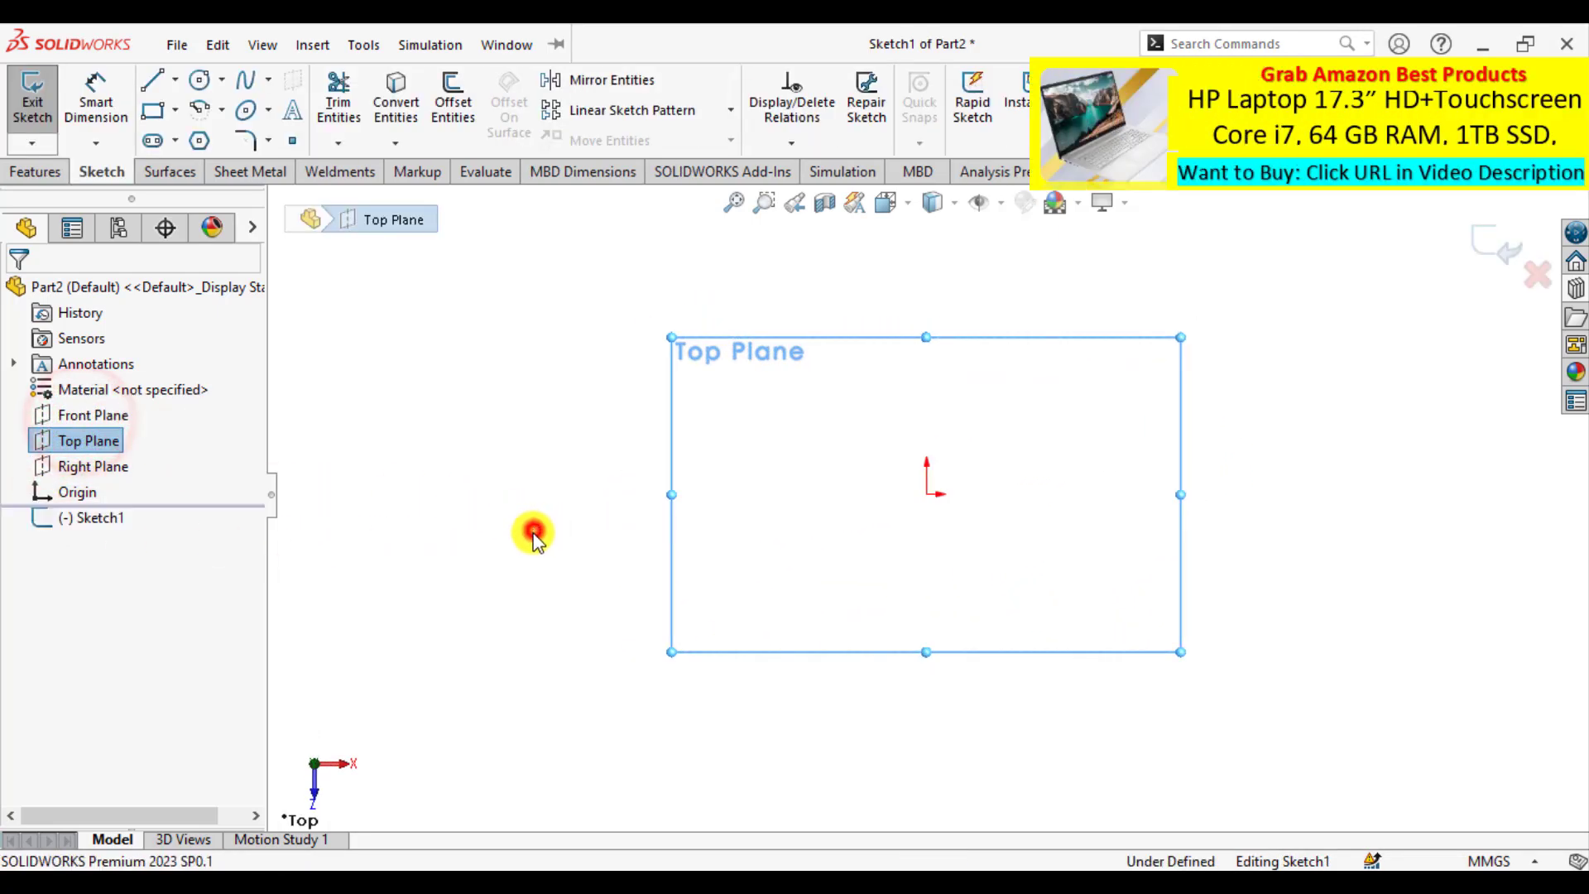
pyautogui.click(152, 110)
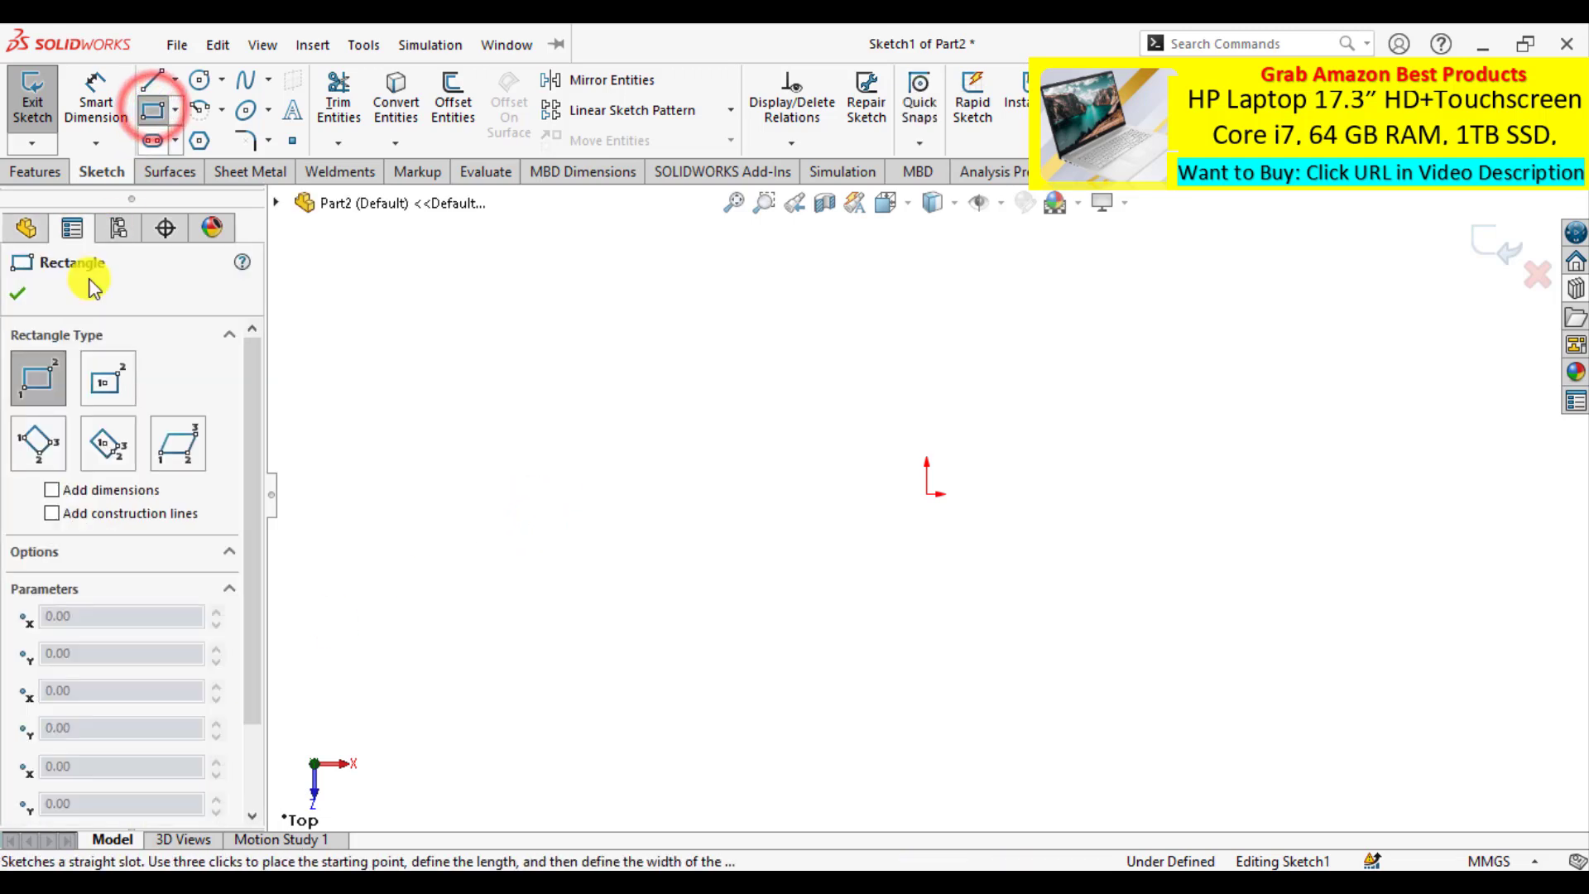
pyautogui.click(926, 494)
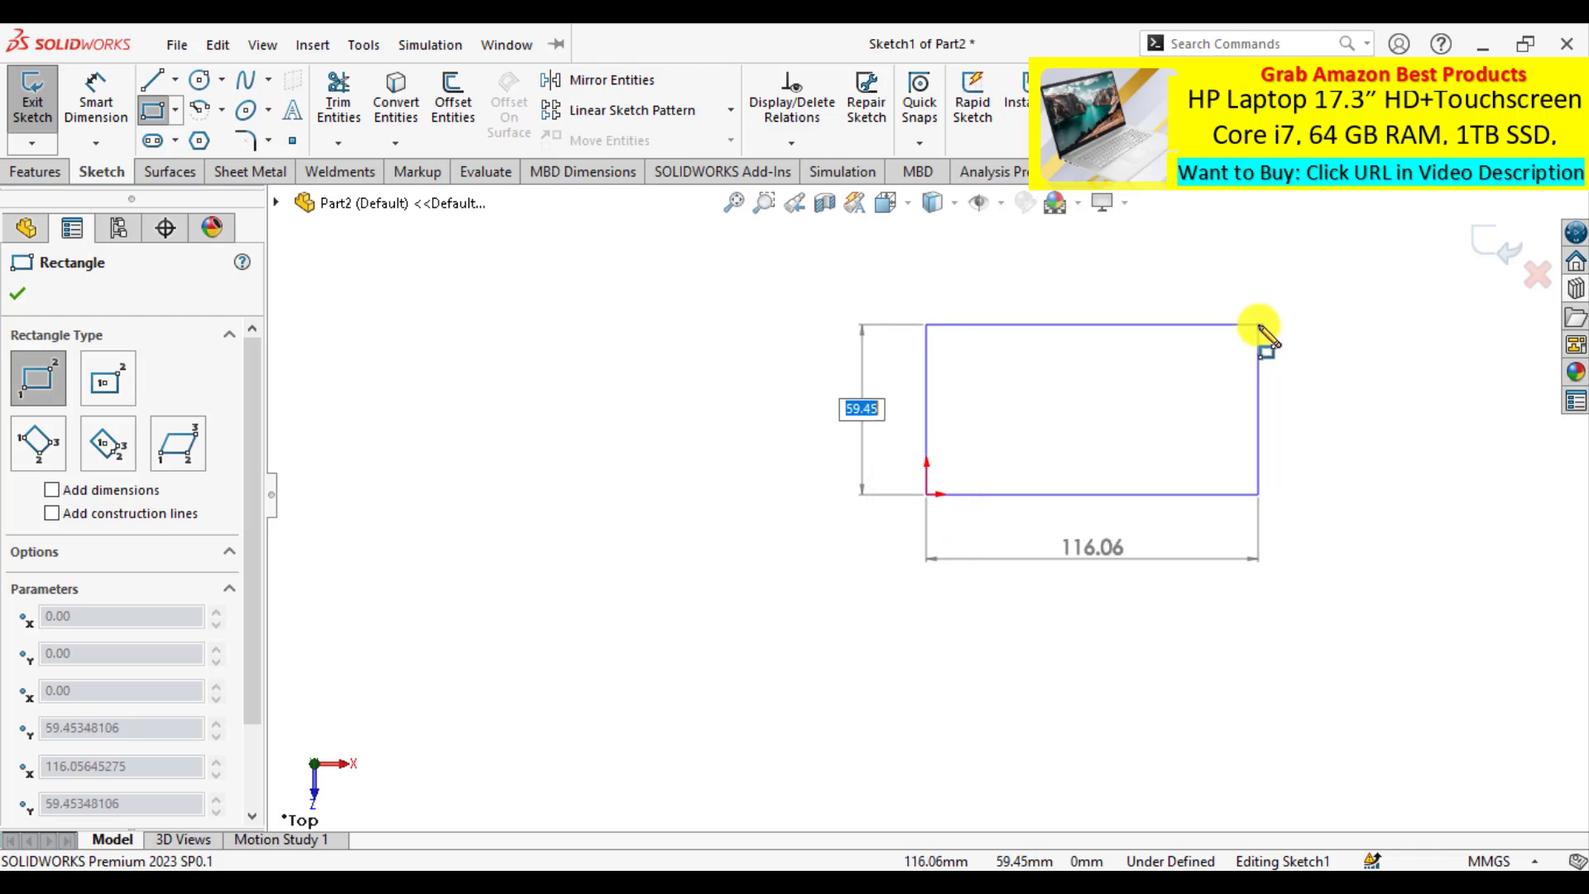
pyautogui.write('30')
pyautogui.press('Tab')
pyautogui.write('6')
pyautogui.press('Return')
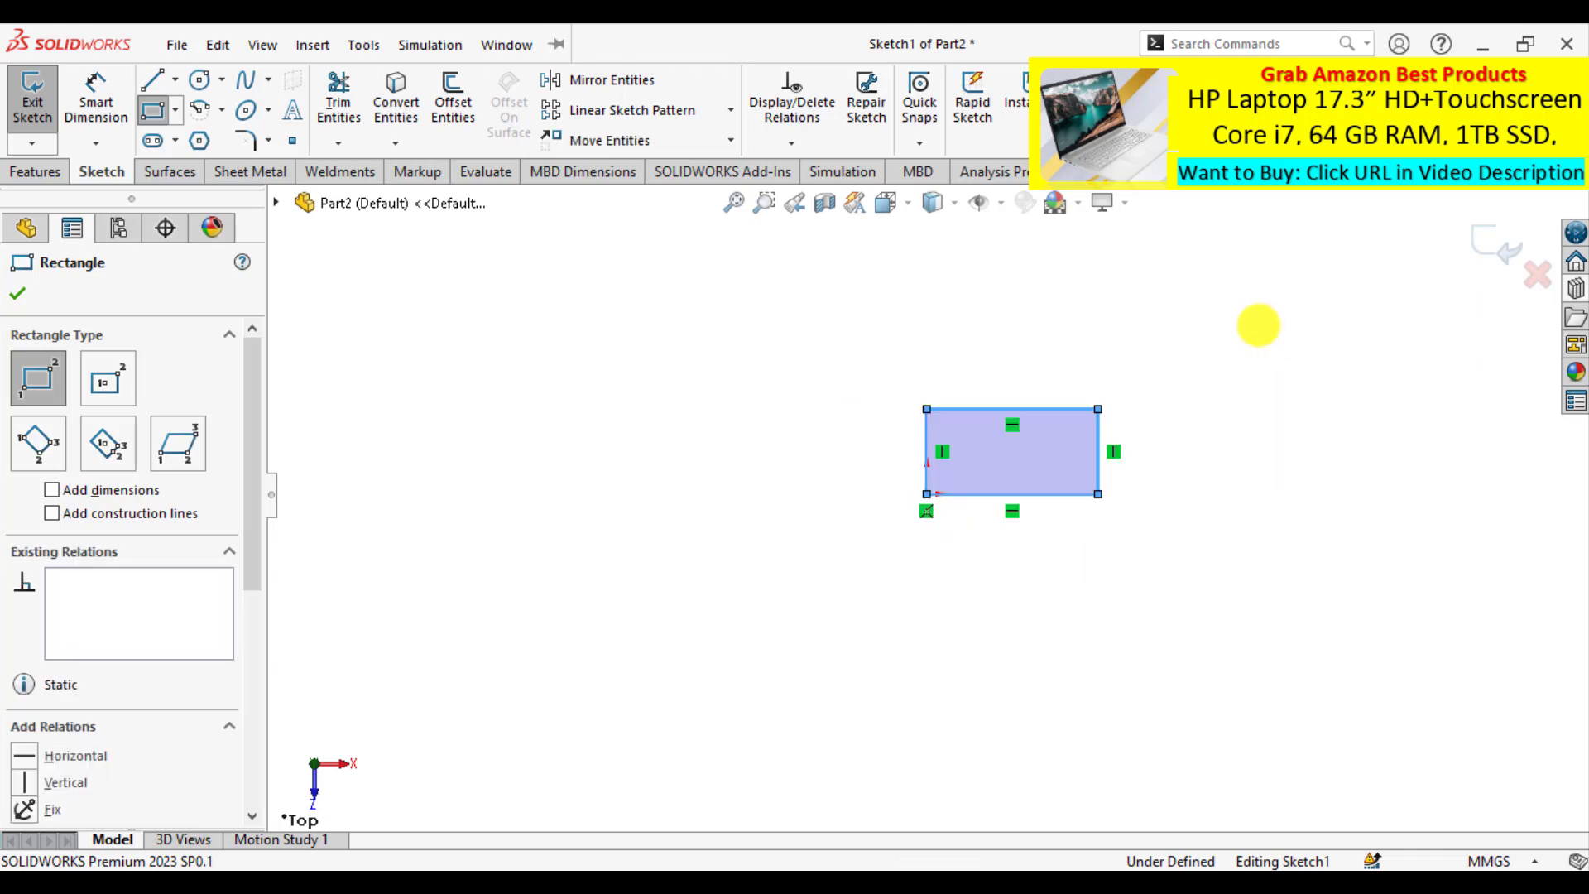
pyautogui.click(17, 294)
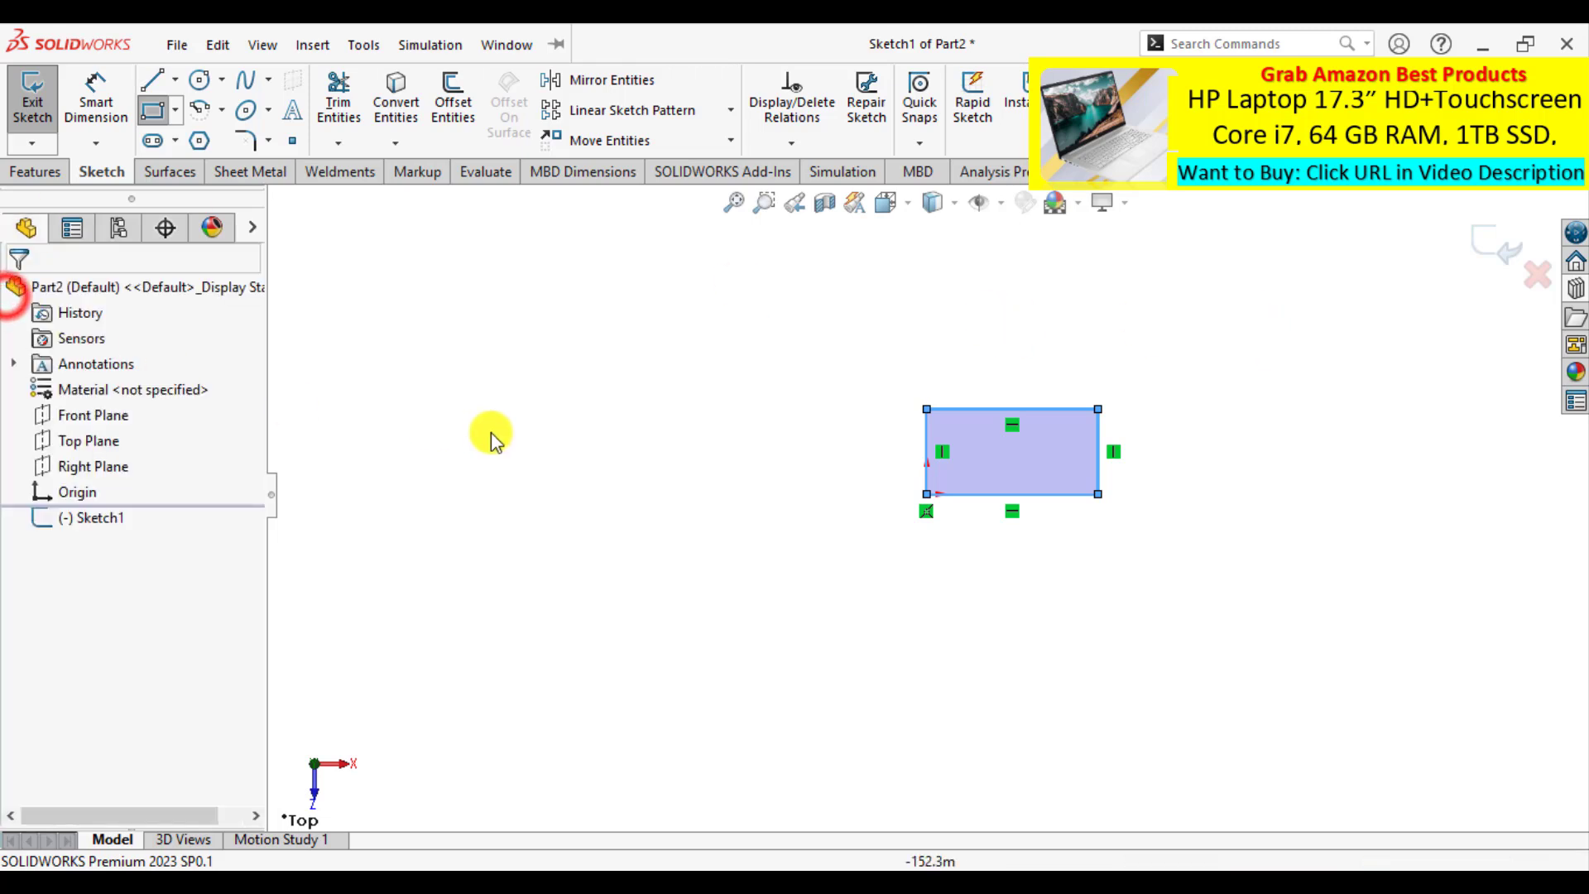
# Dimension the rectangle 60 mm wide and 30 mm high, then exit the sketch.
pyautogui.click(489, 432)
pyautogui.scroll(-3, 927, 442)
pyautogui.click(78, 122)
pyautogui.click(997, 396)
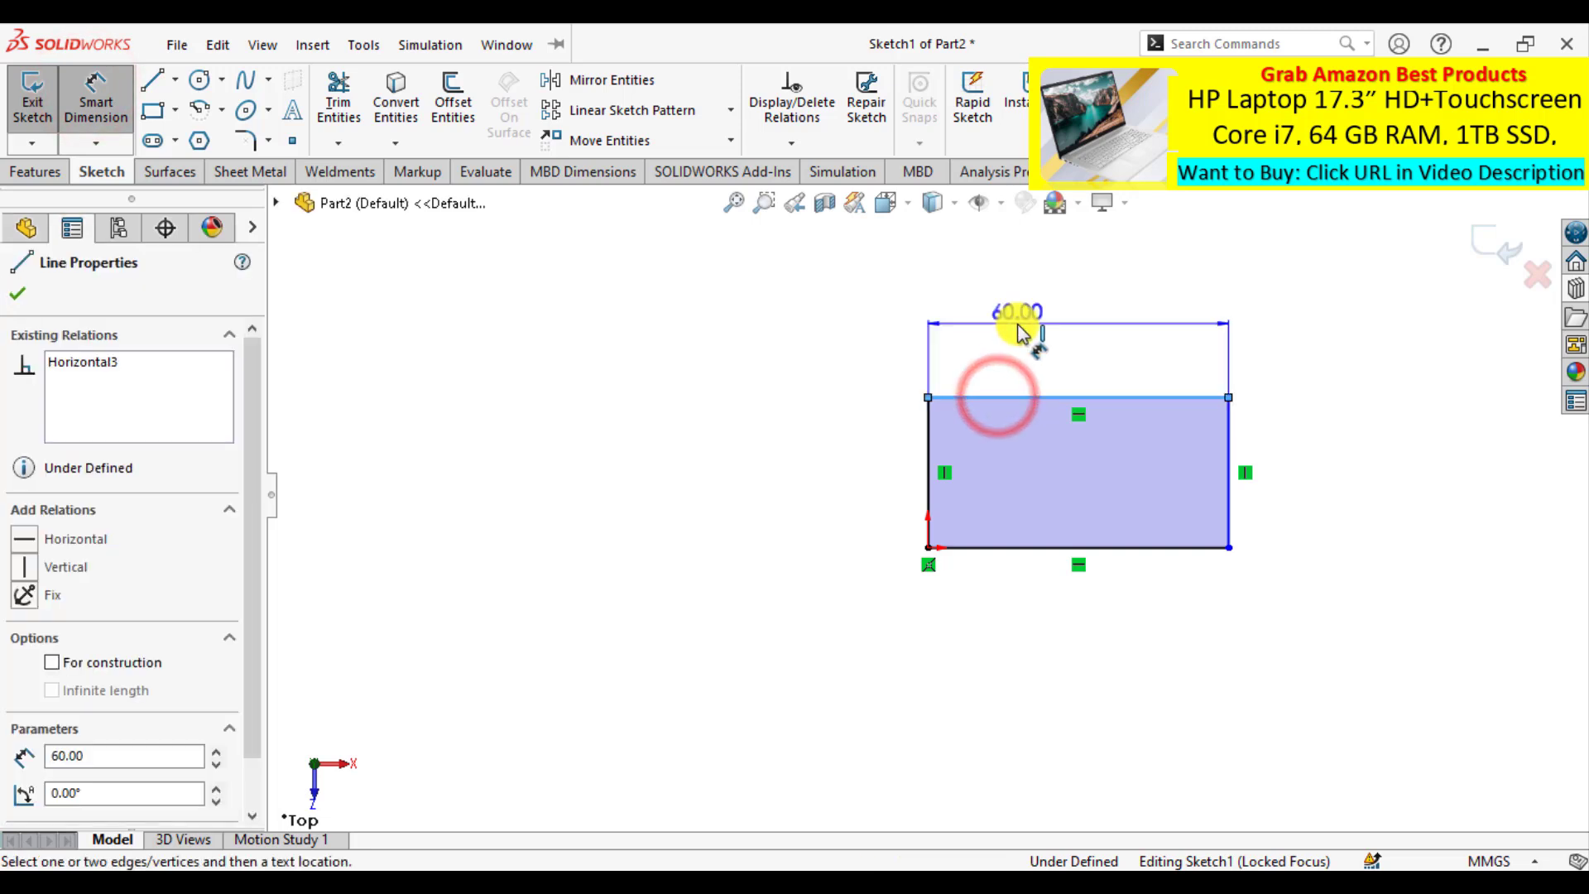
pyautogui.click(1018, 313)
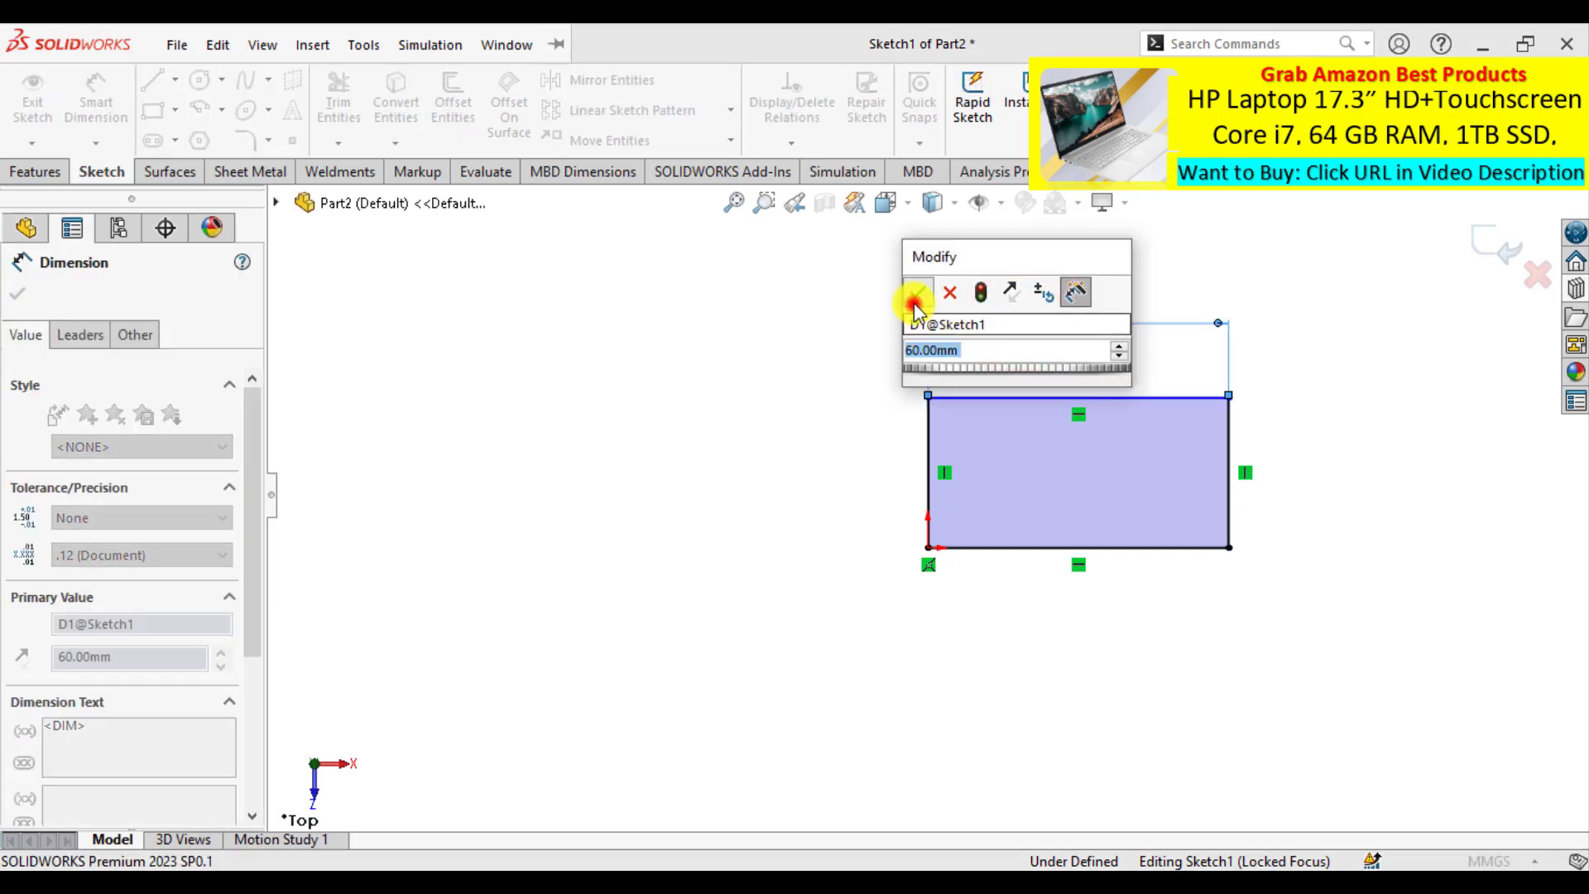
pyautogui.click(916, 292)
pyautogui.click(927, 462)
pyautogui.click(860, 471)
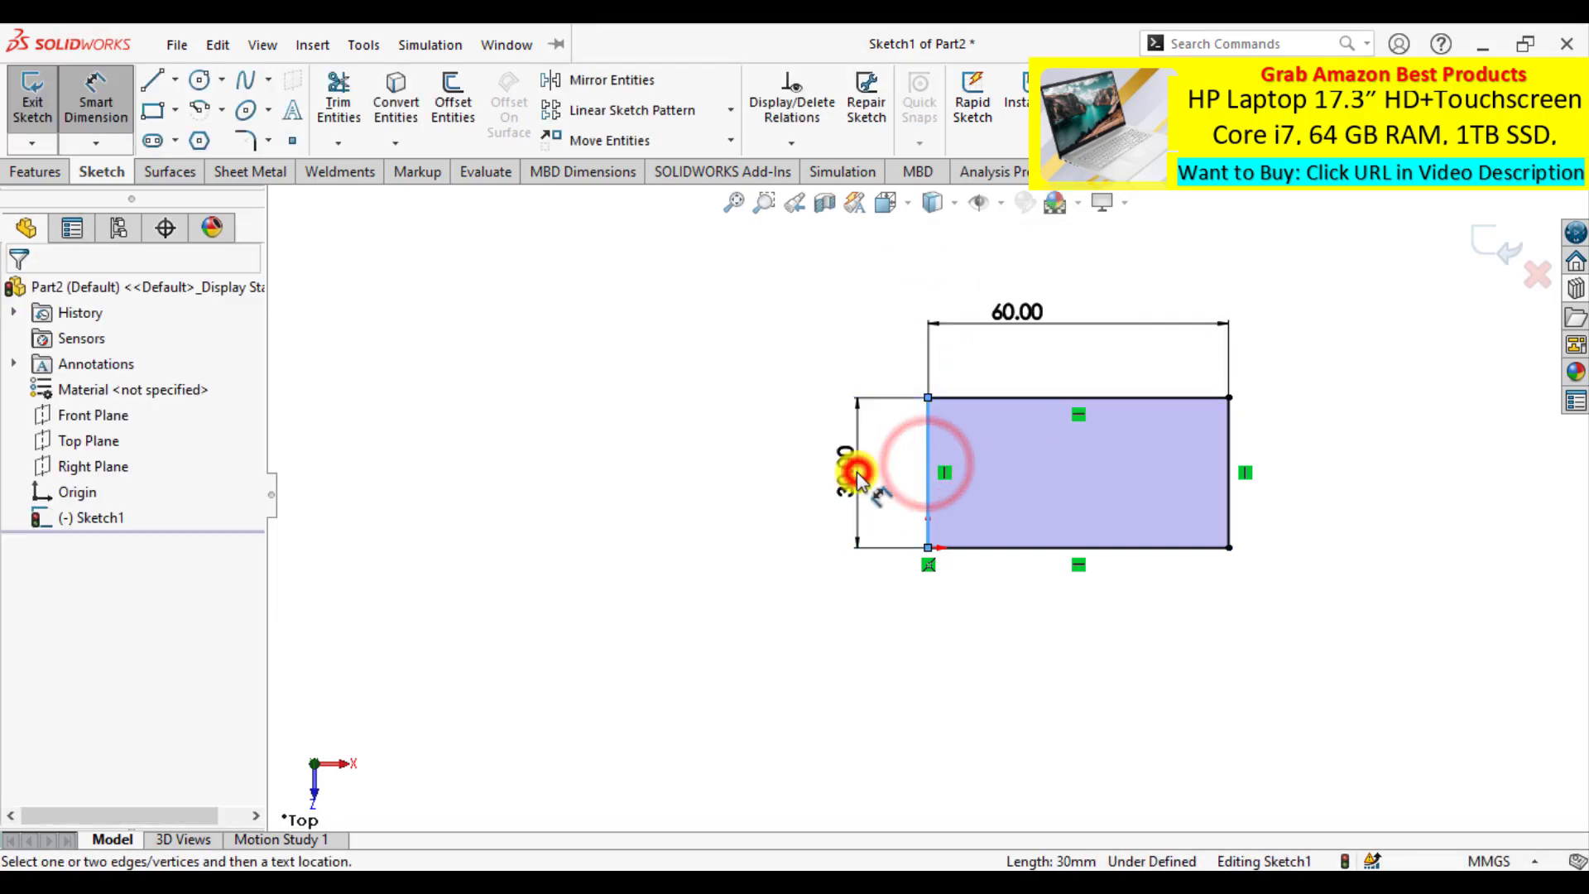
pyautogui.click(757, 443)
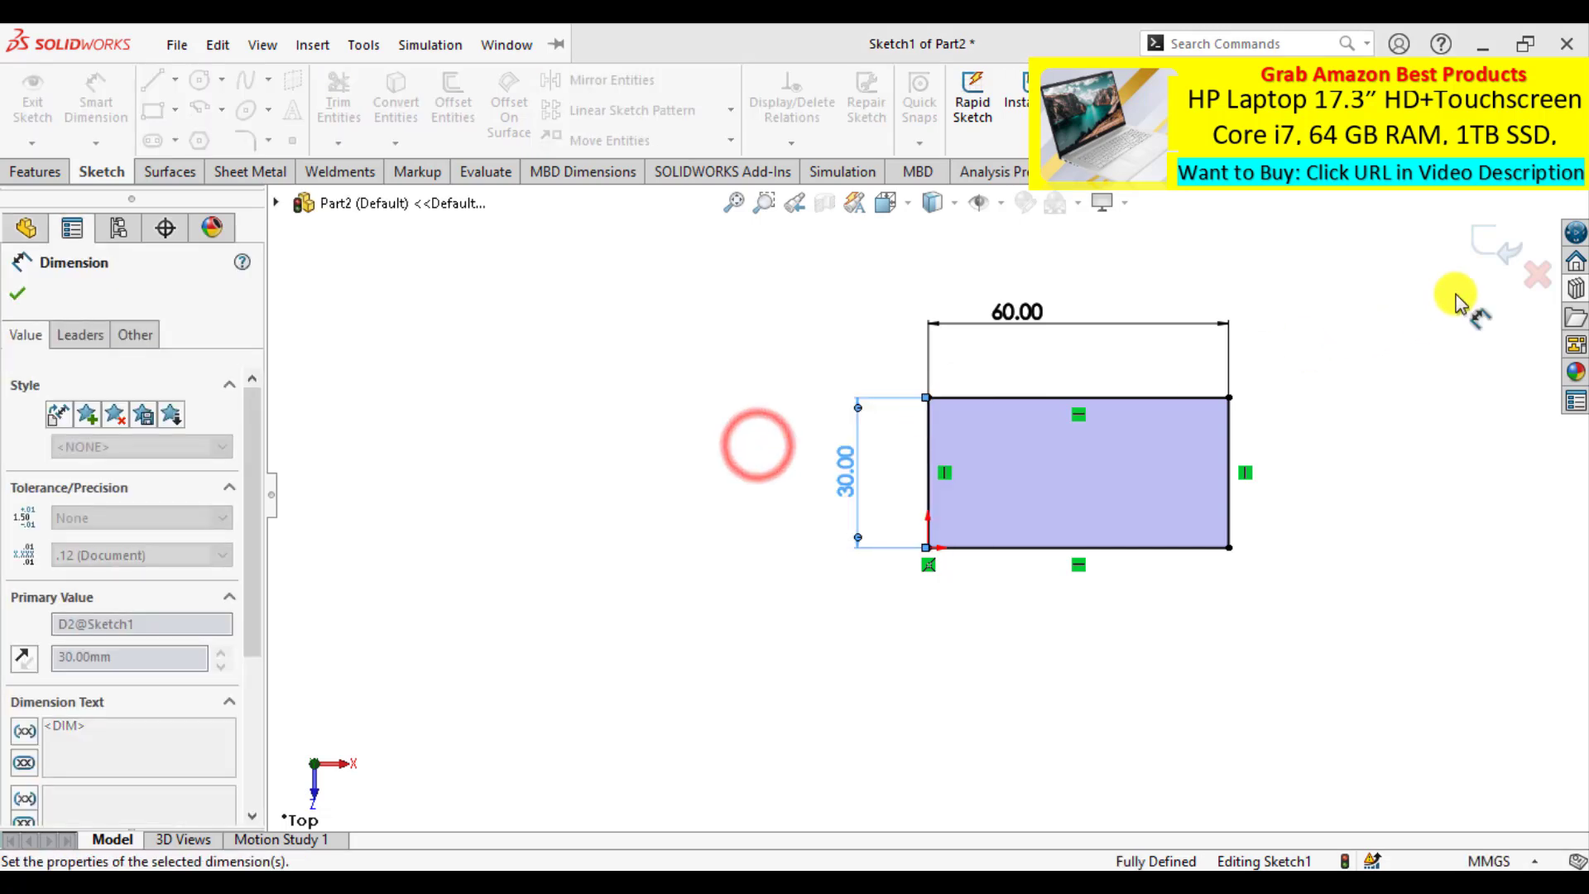
pyautogui.click(1486, 248)
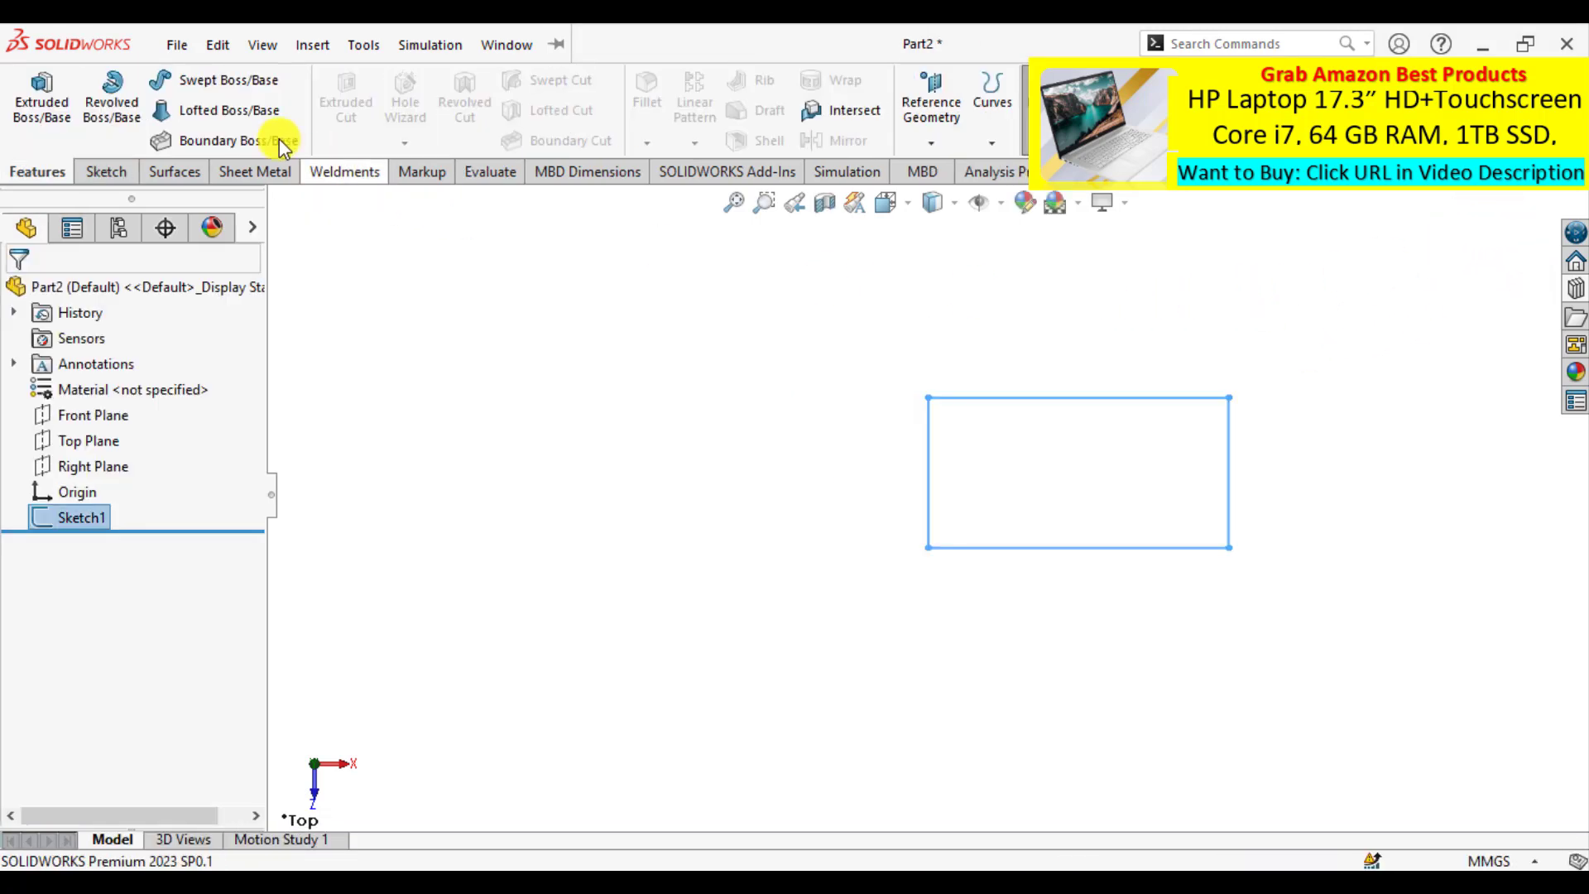
# Extrude Sketch1 6 mm to make the first plate.
pyautogui.click(41, 99)
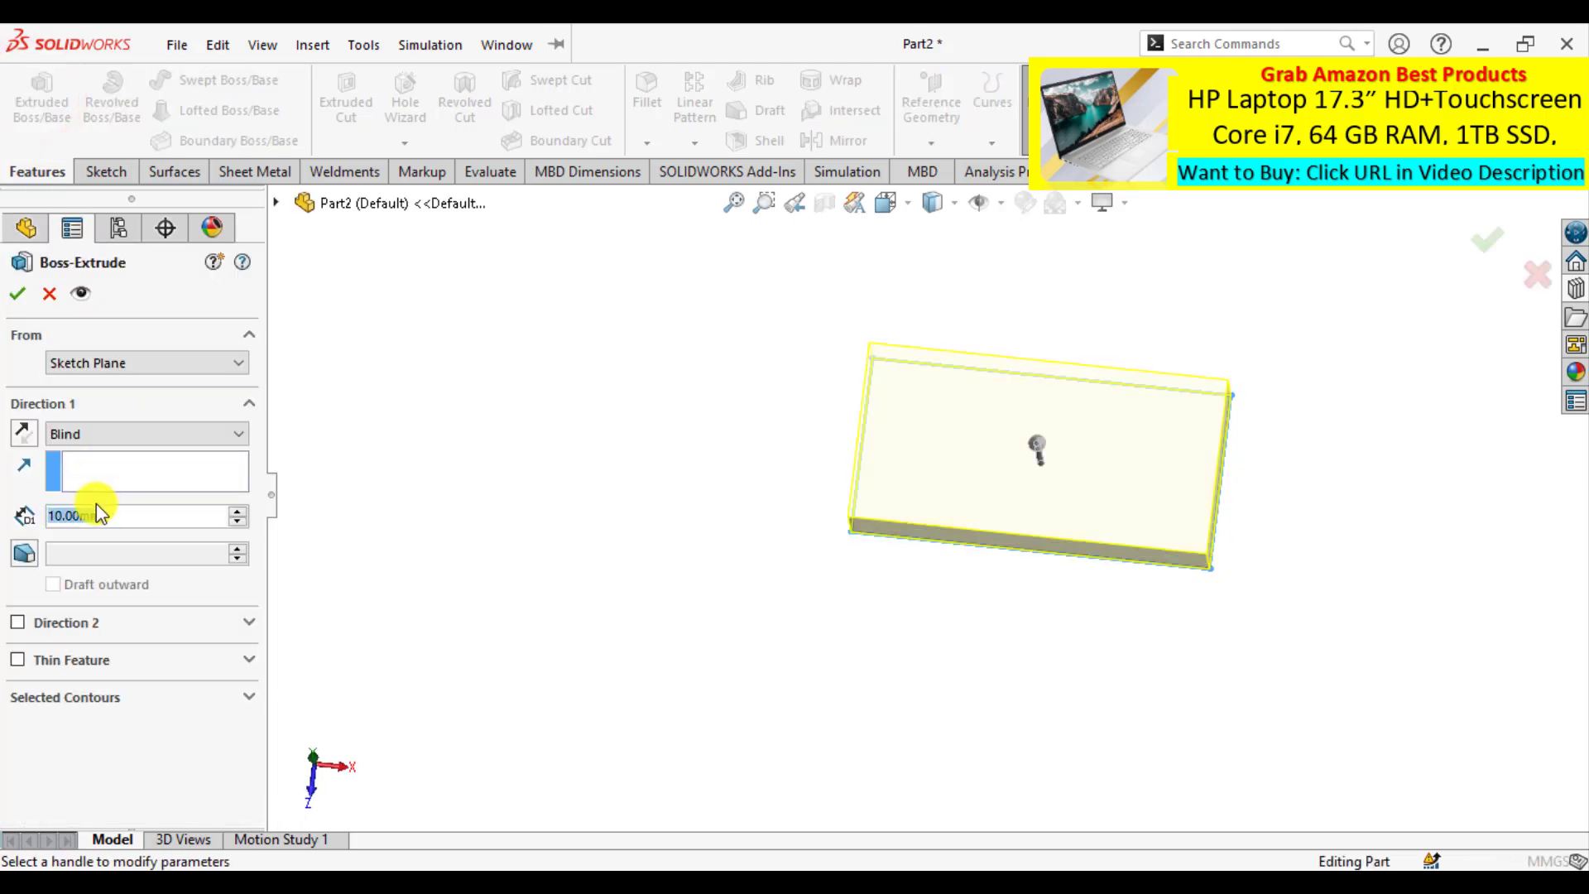
pyautogui.click(117, 513)
pyautogui.write('6')
pyautogui.press('Return')
pyautogui.click(16, 293)
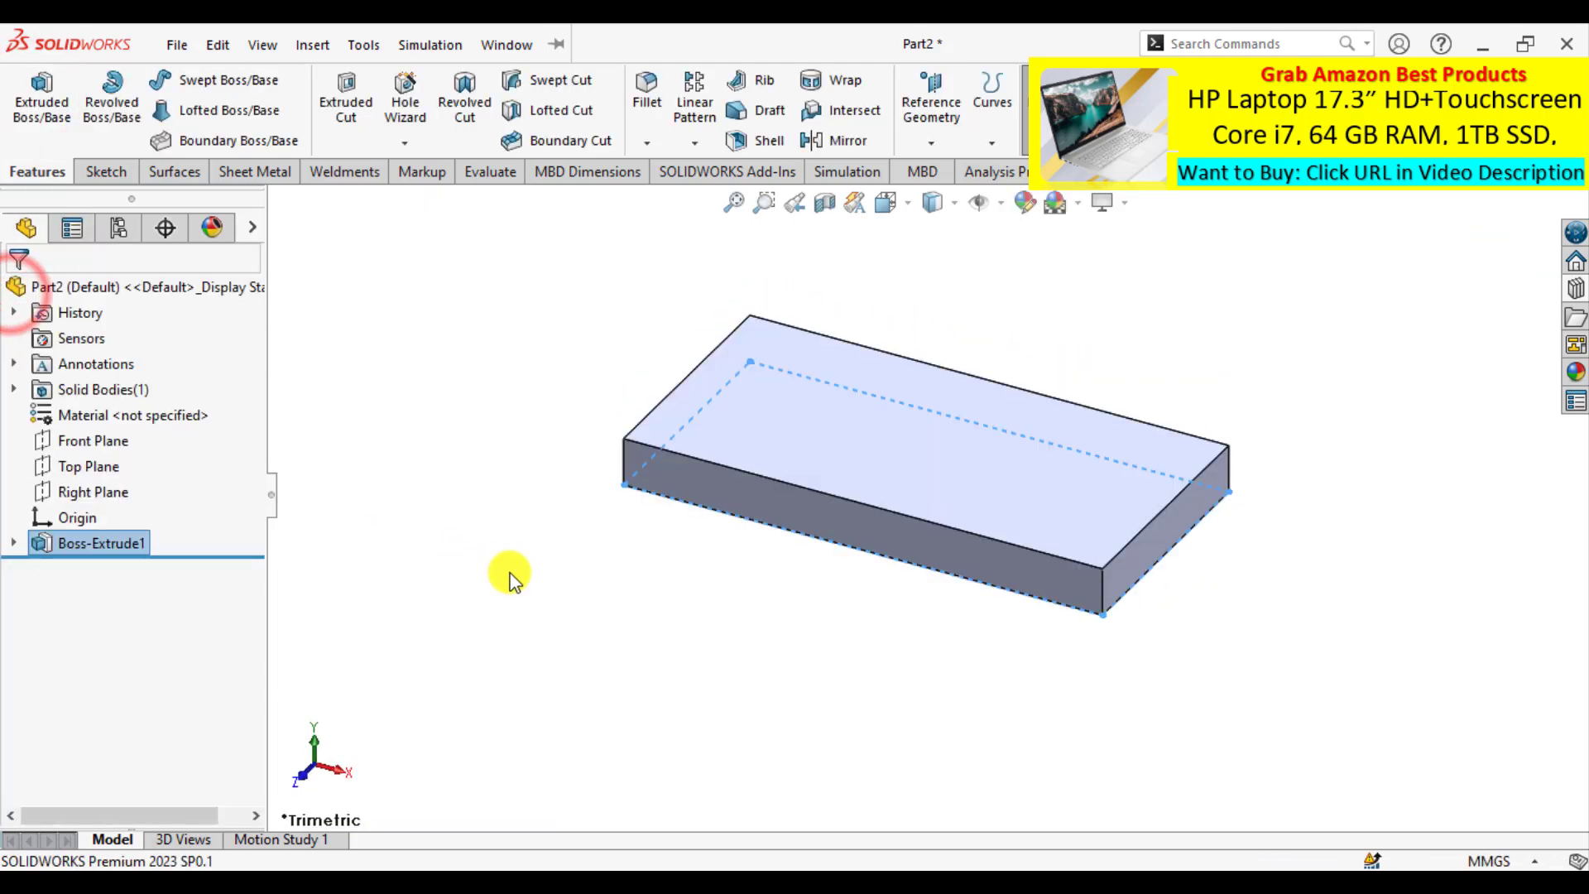
# Extrude Sketch1 again from a 6 mm offset, 6 mm deep, with Merge result unchecked.
pyautogui.click(507, 568)
pyautogui.click(14, 543)
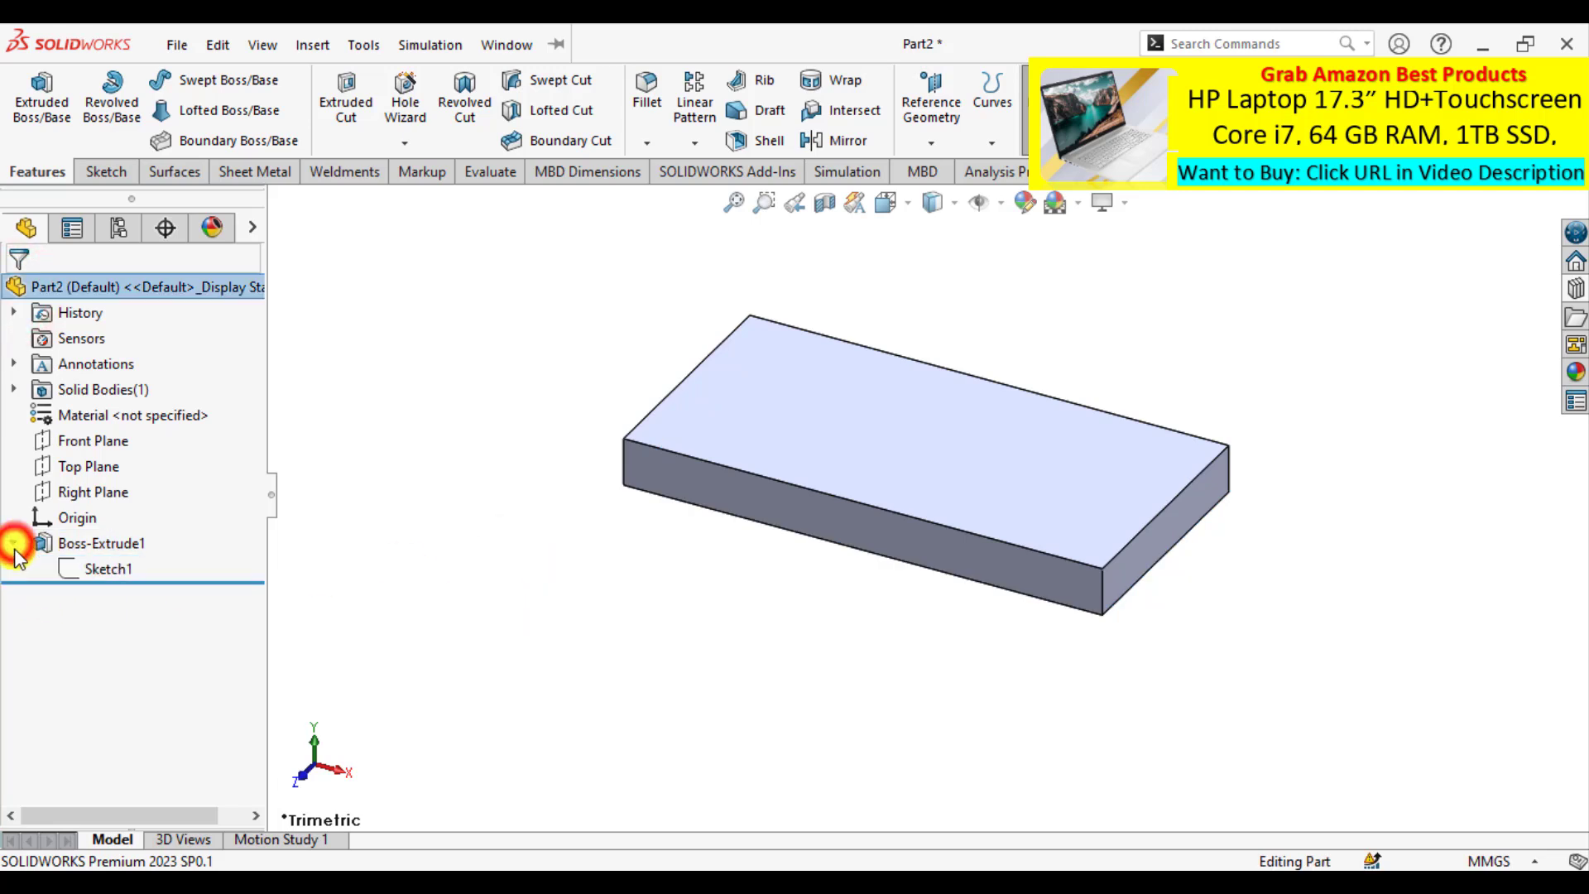
pyautogui.click(91, 569)
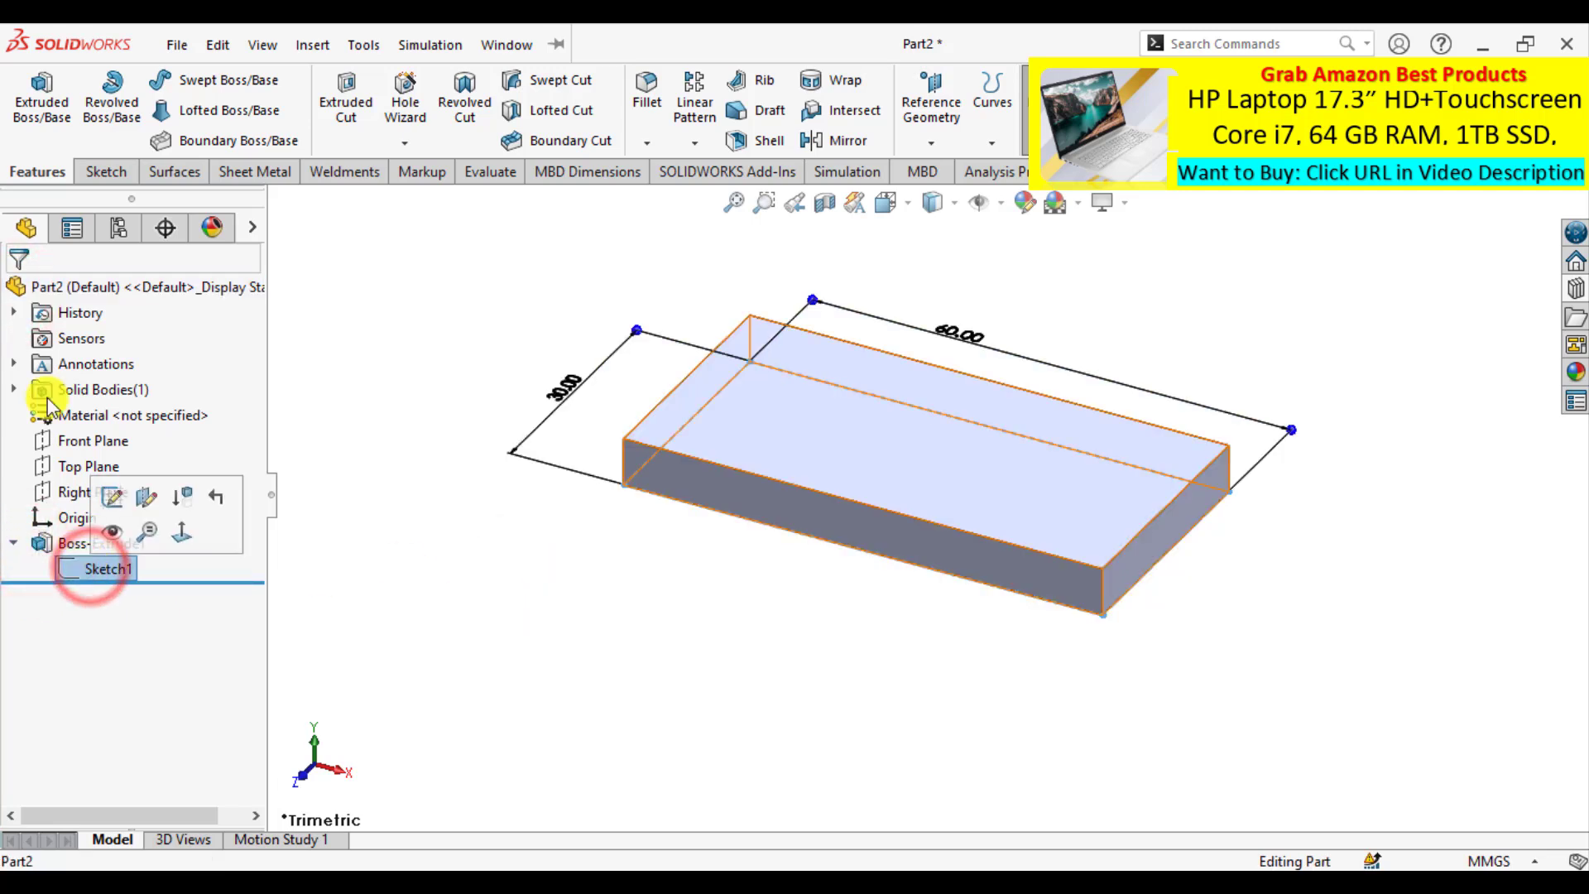
pyautogui.click(37, 108)
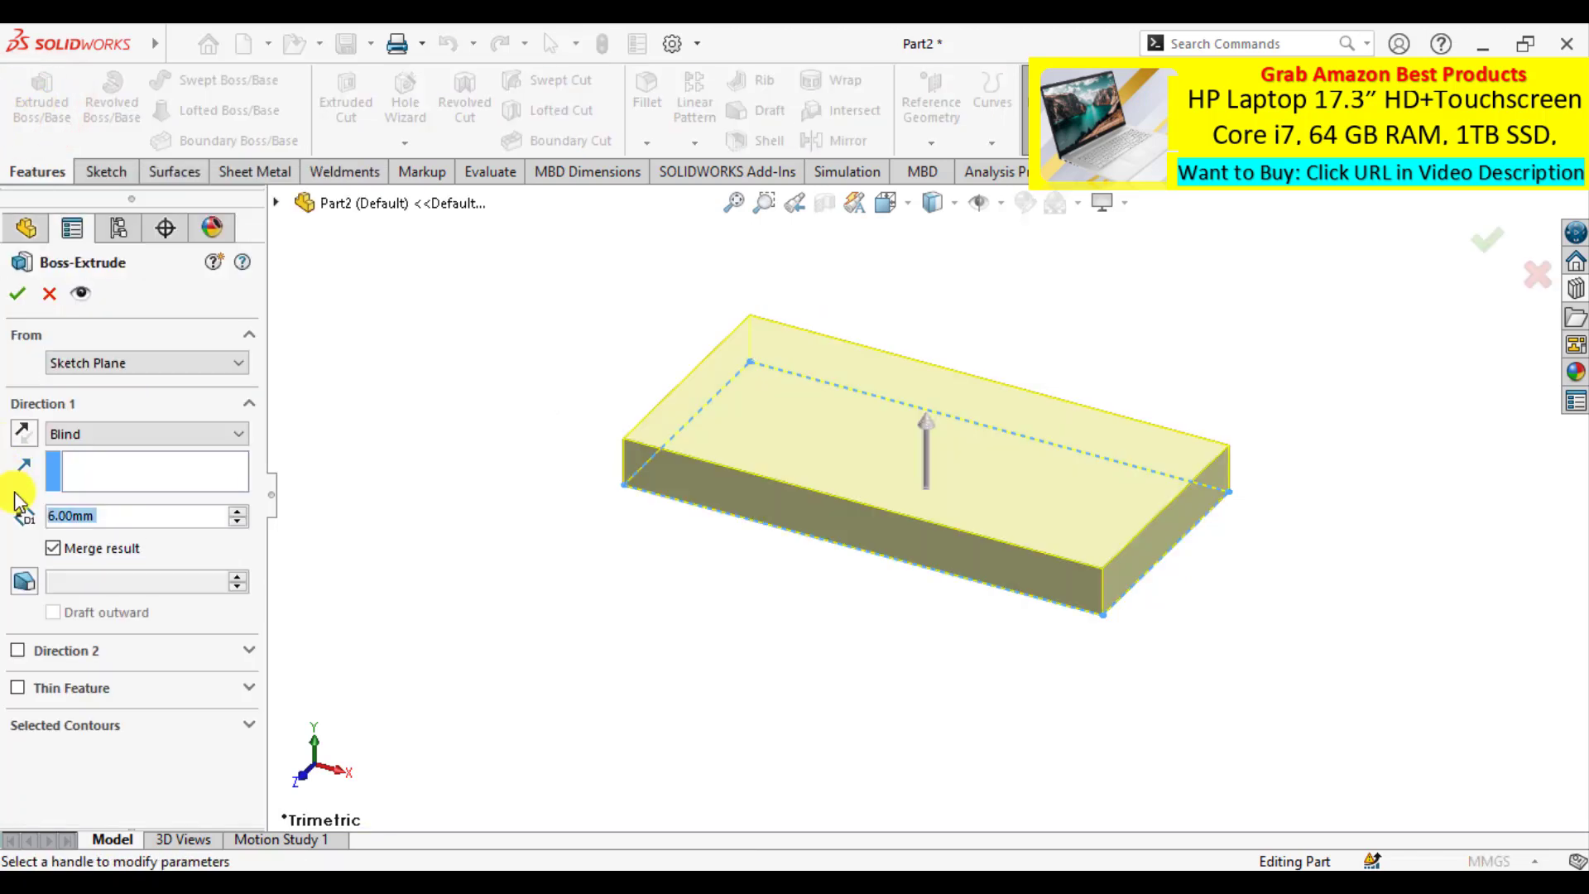
pyautogui.click(99, 362)
pyautogui.click(79, 431)
pyautogui.click(99, 399)
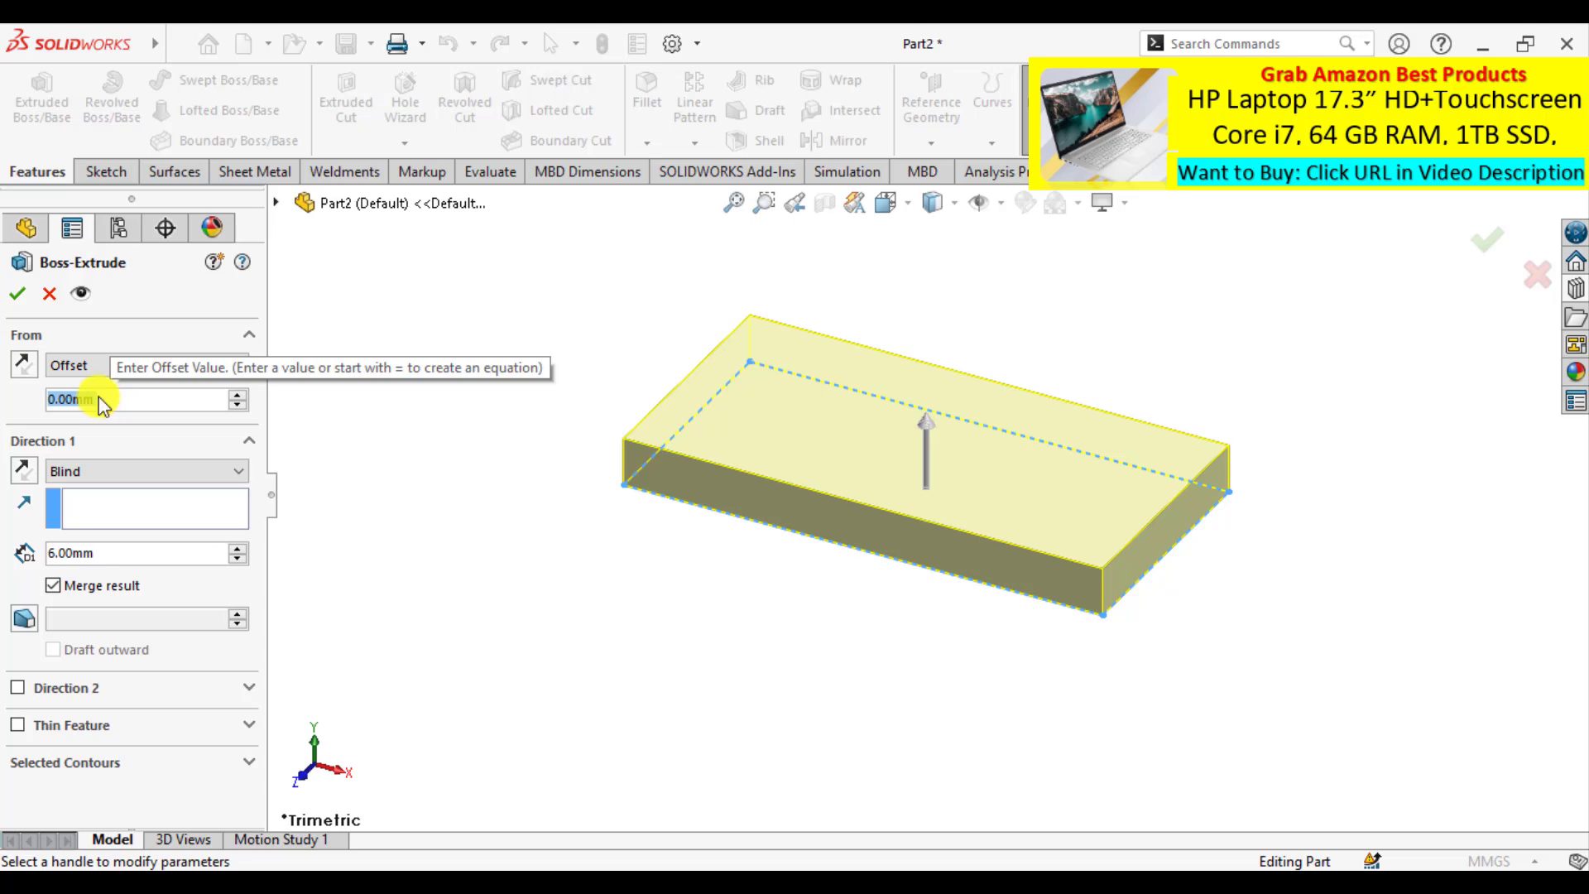
pyautogui.write('6')
pyautogui.press('Return')
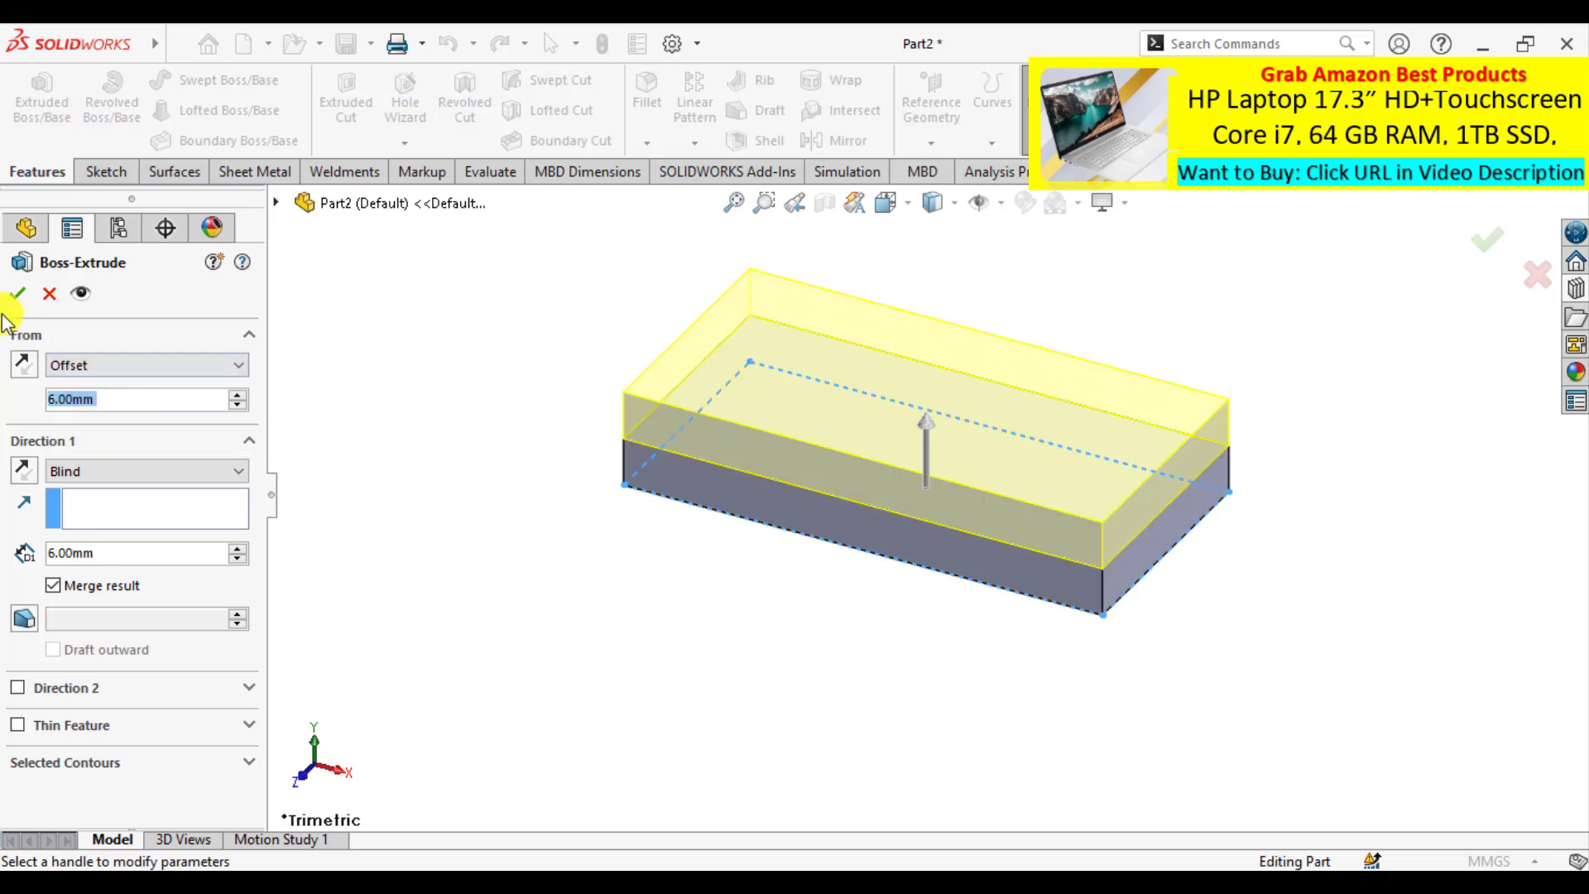
pyautogui.click(53, 586)
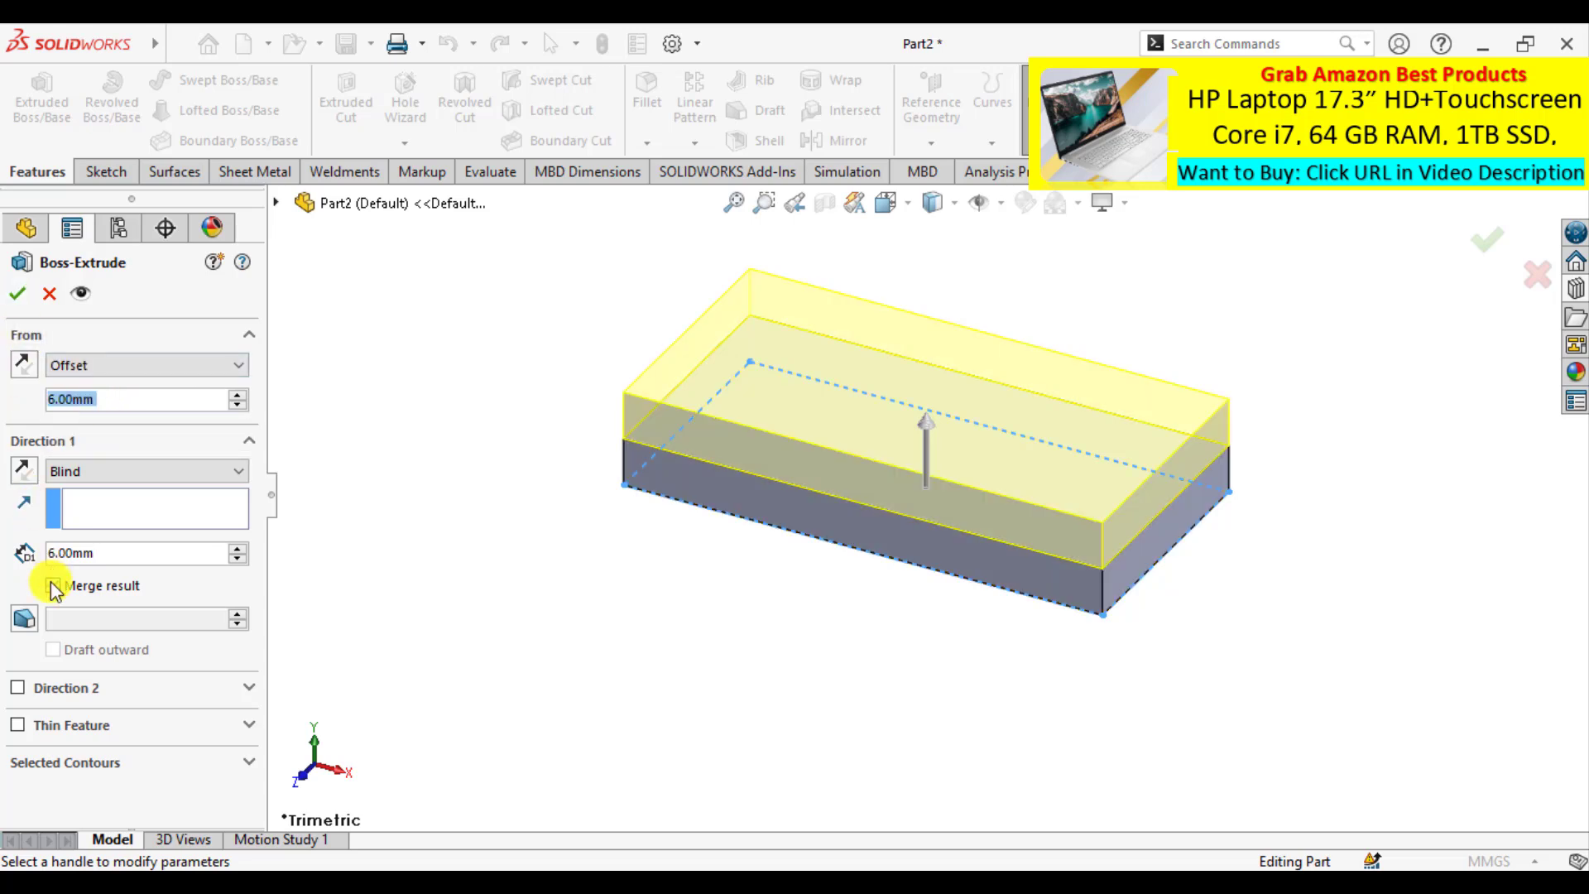
pyautogui.click(53, 587)
pyautogui.click(53, 588)
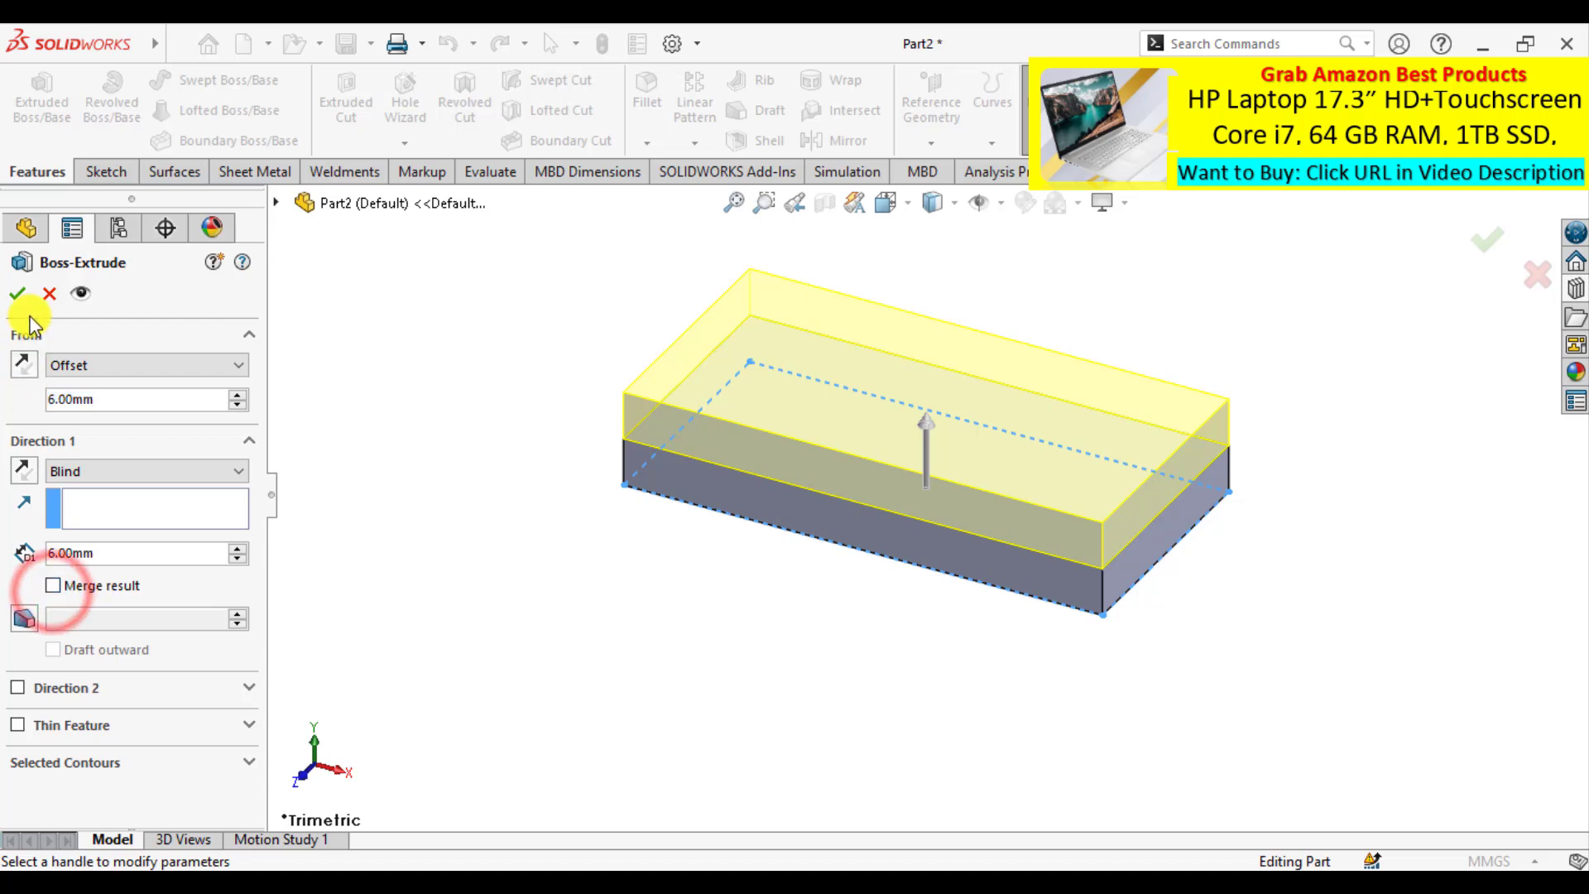
# Create the second plate as a separate body and check both bodies in Solid Bodies.
pyautogui.click(17, 294)
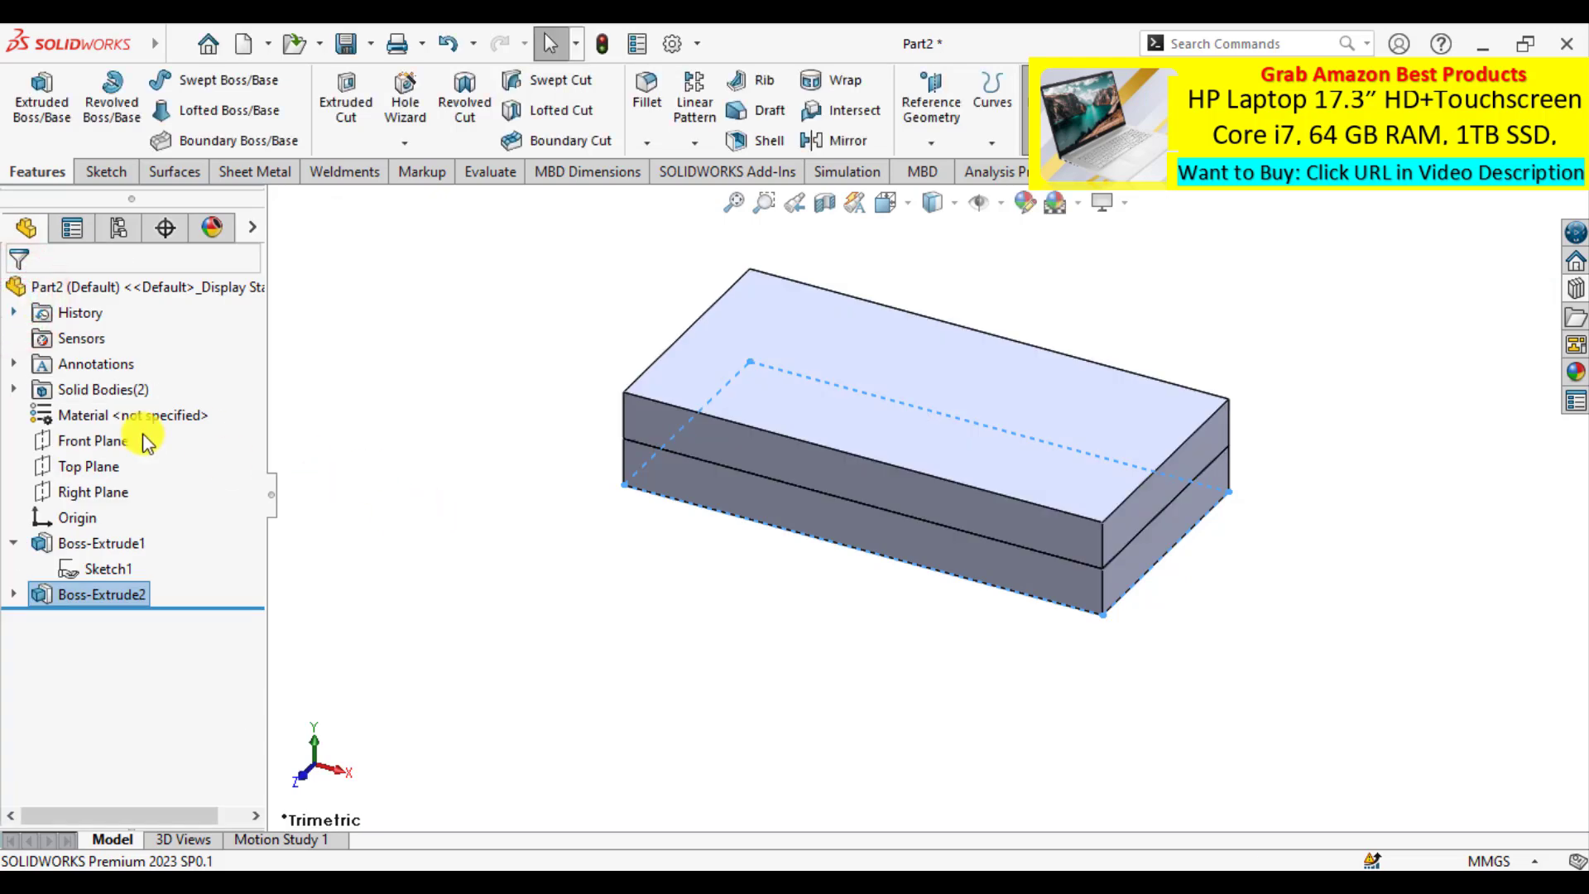
pyautogui.click(14, 389)
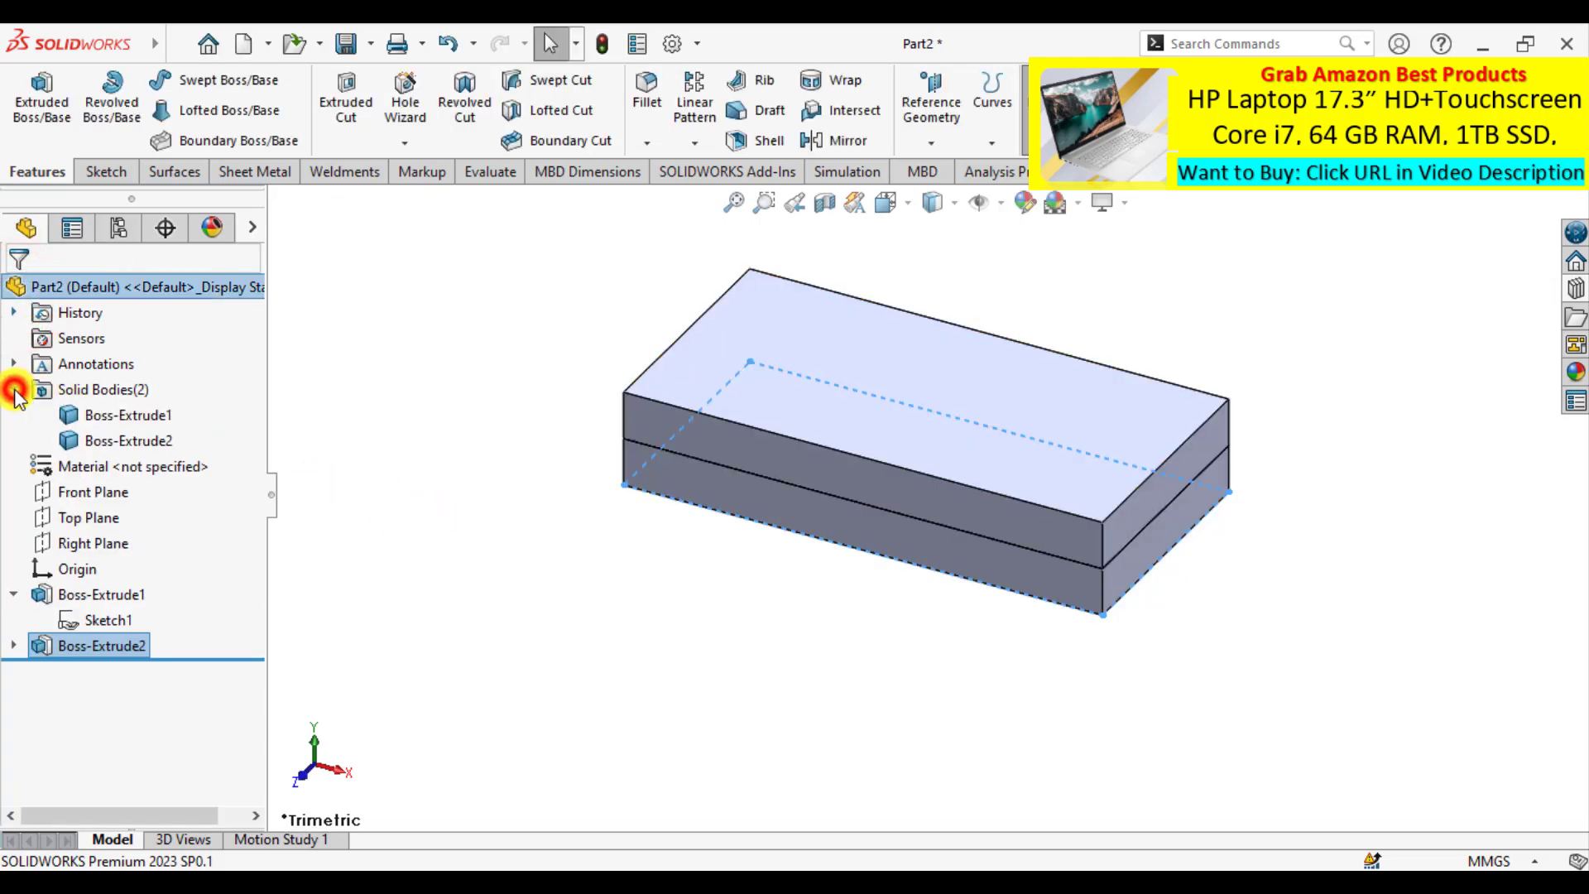
pyautogui.click(124, 414)
pyautogui.keyDown('ctrl'); pyautogui.click(121, 442); pyautogui.keyUp('ctrl')
pyautogui.click(436, 546)
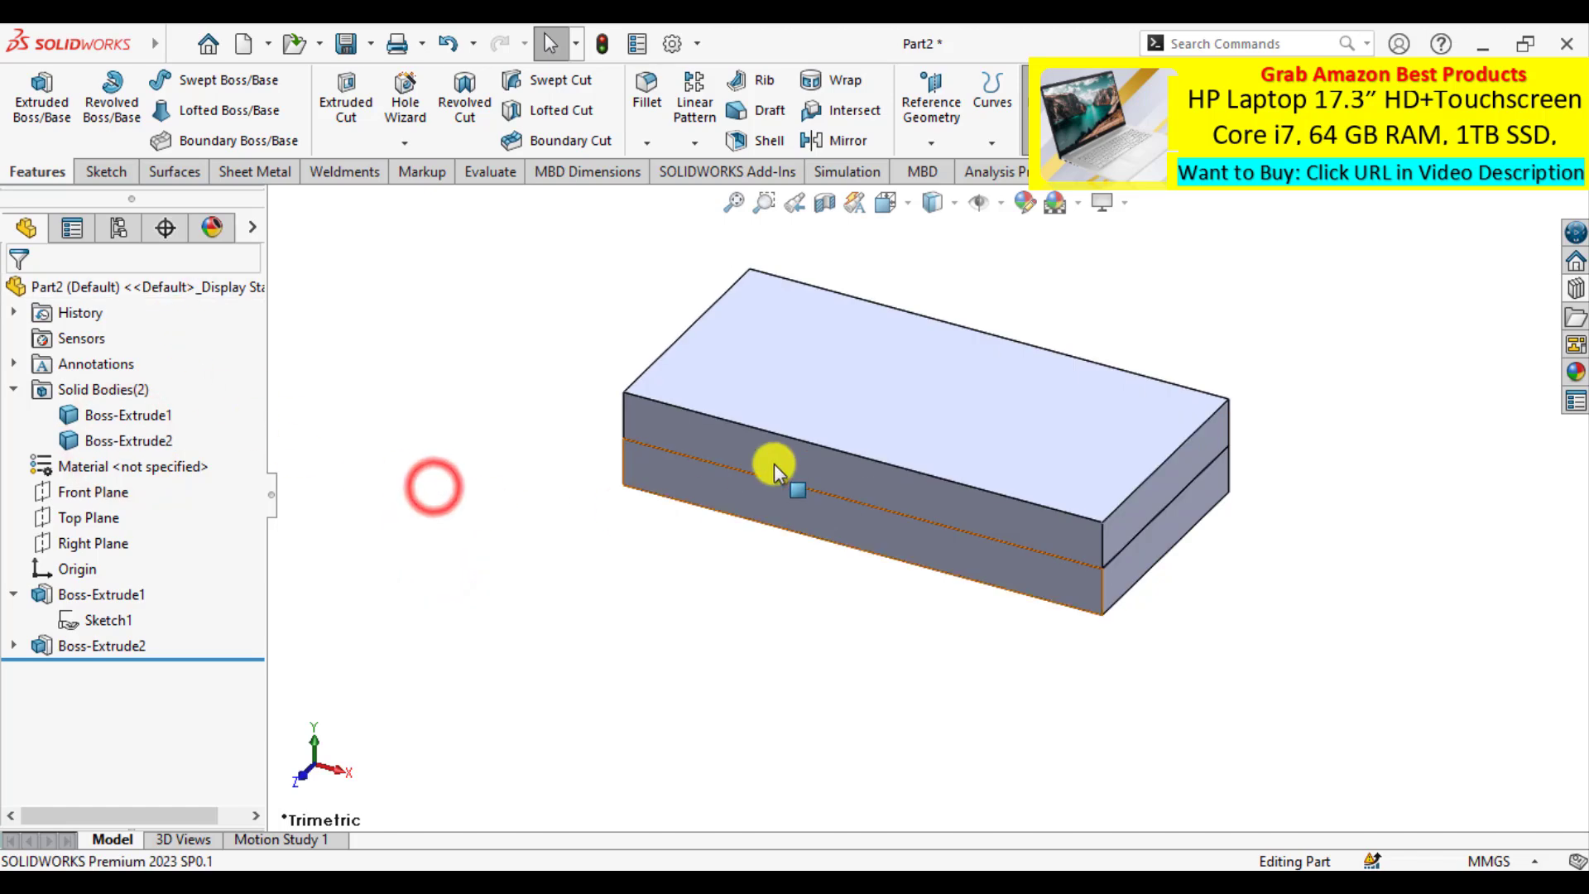
# Sketch a circle on the upper plate's top face.
pyautogui.click(792, 395)
pyautogui.click(895, 326)
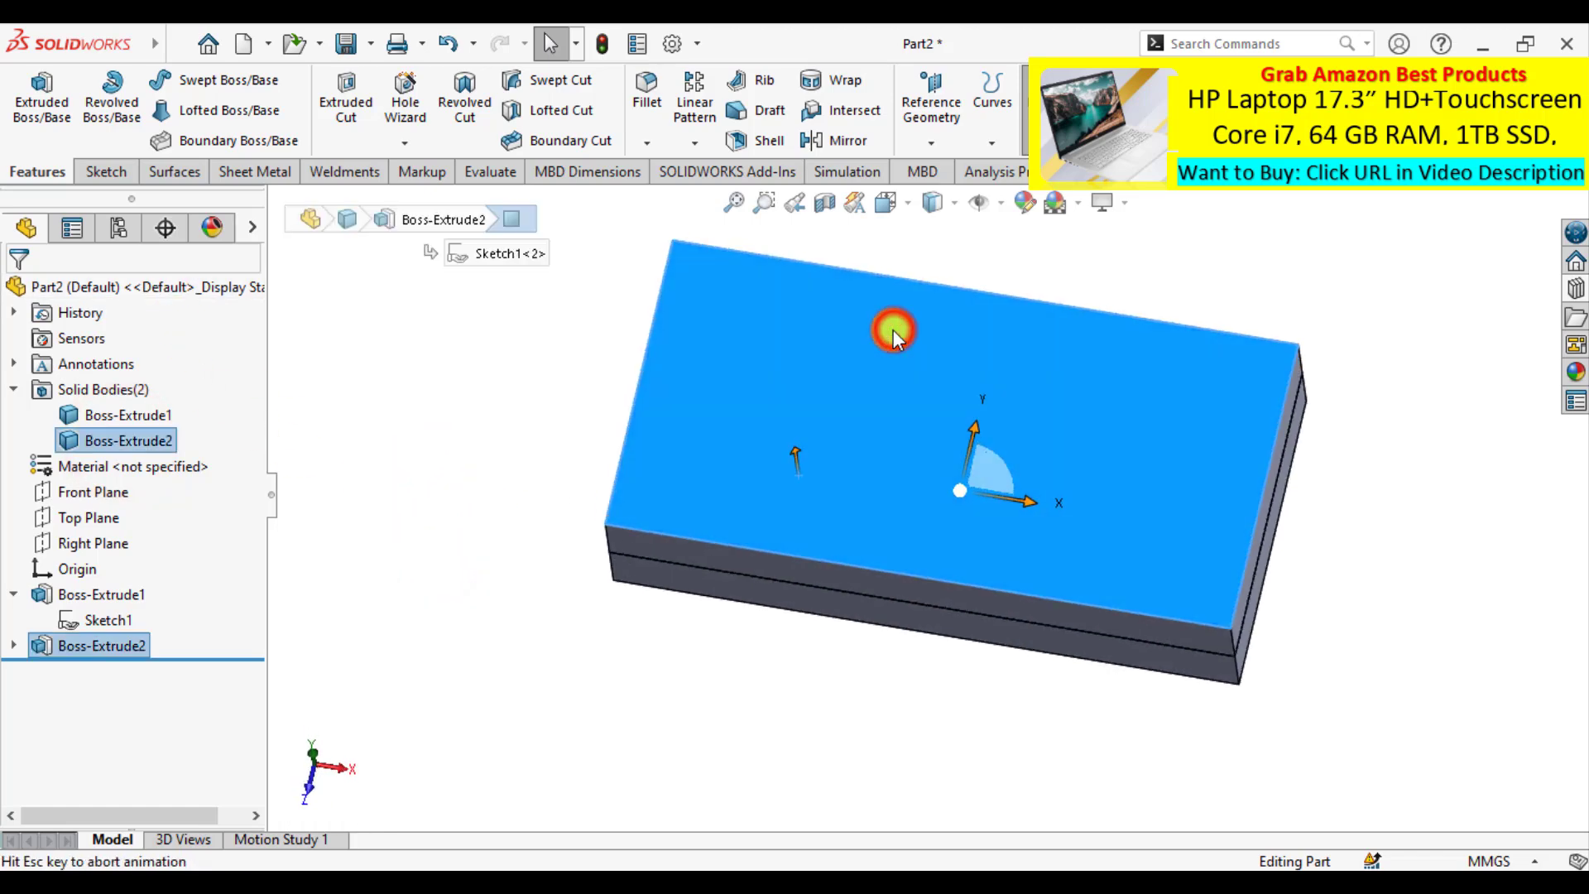
pyautogui.click(465, 480)
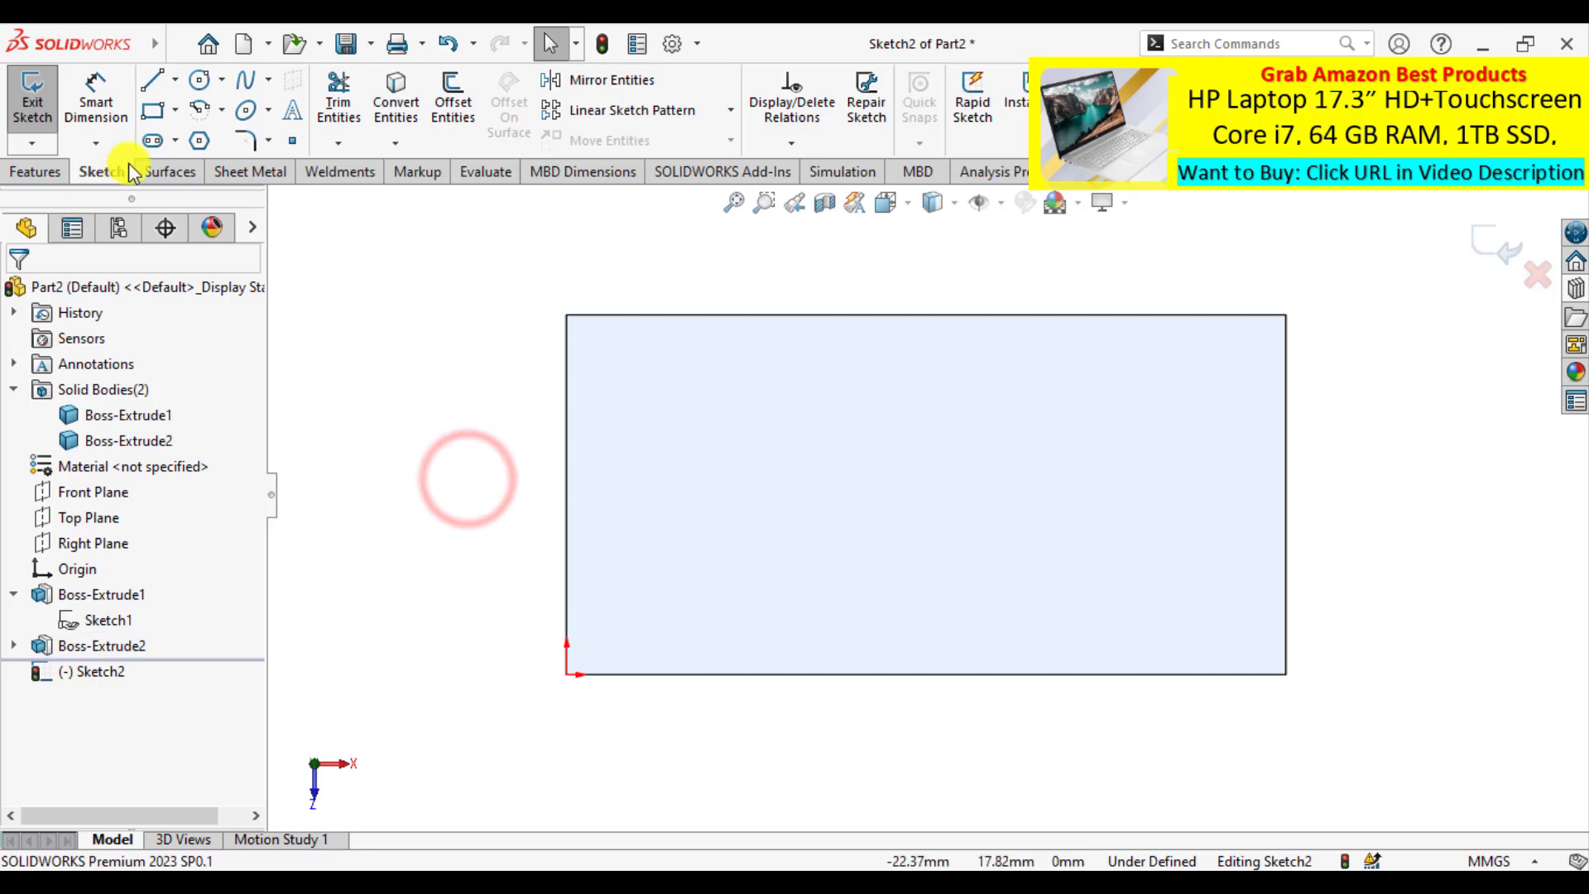
pyautogui.click(195, 85)
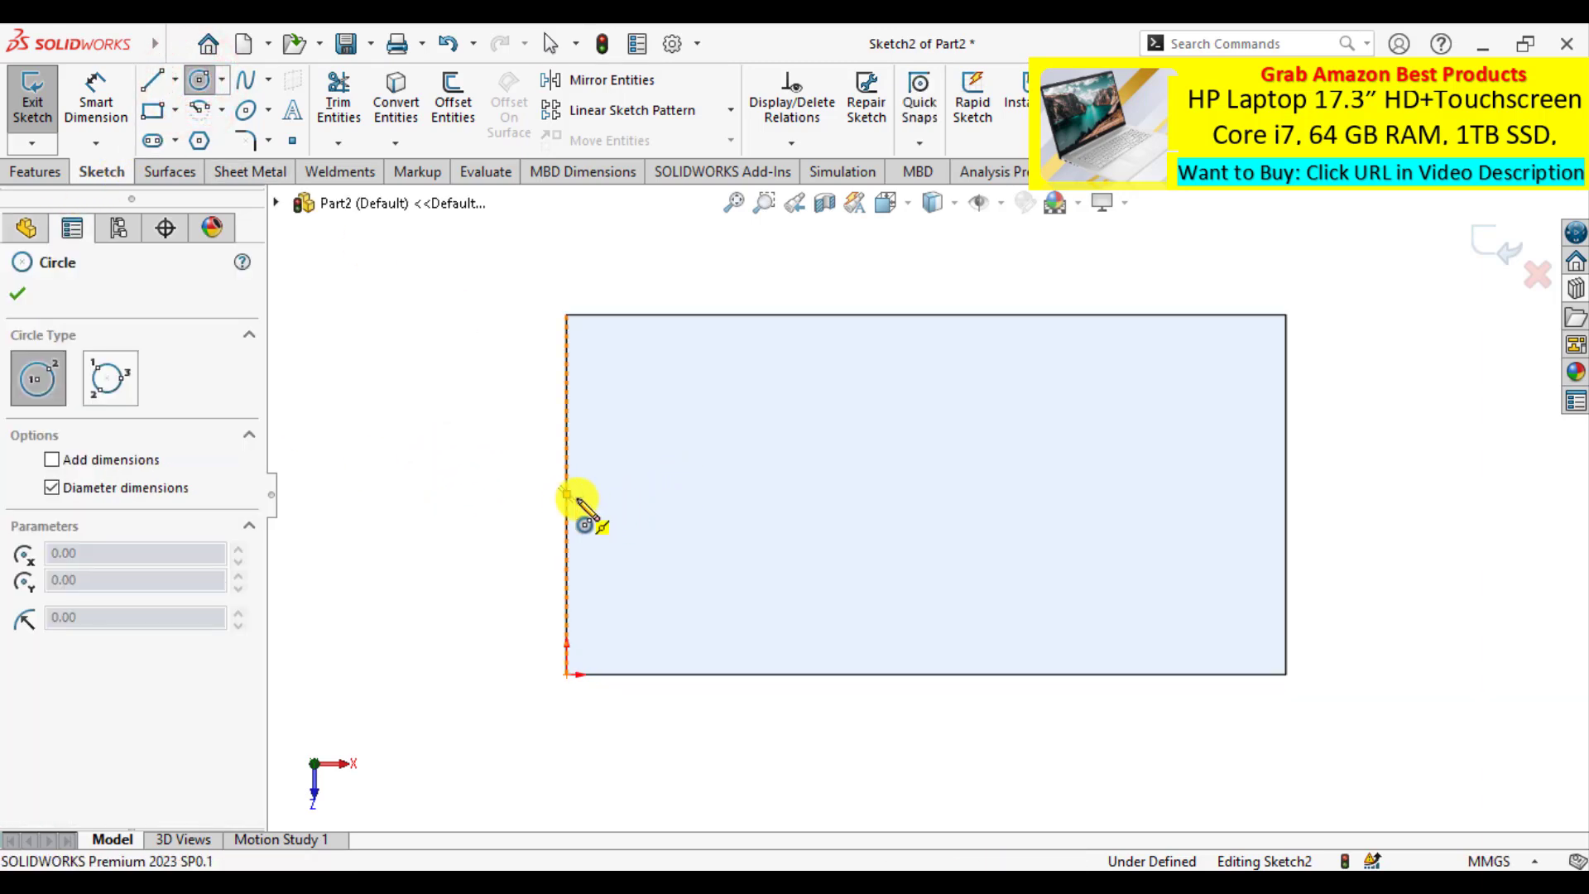
pyautogui.click(694, 494)
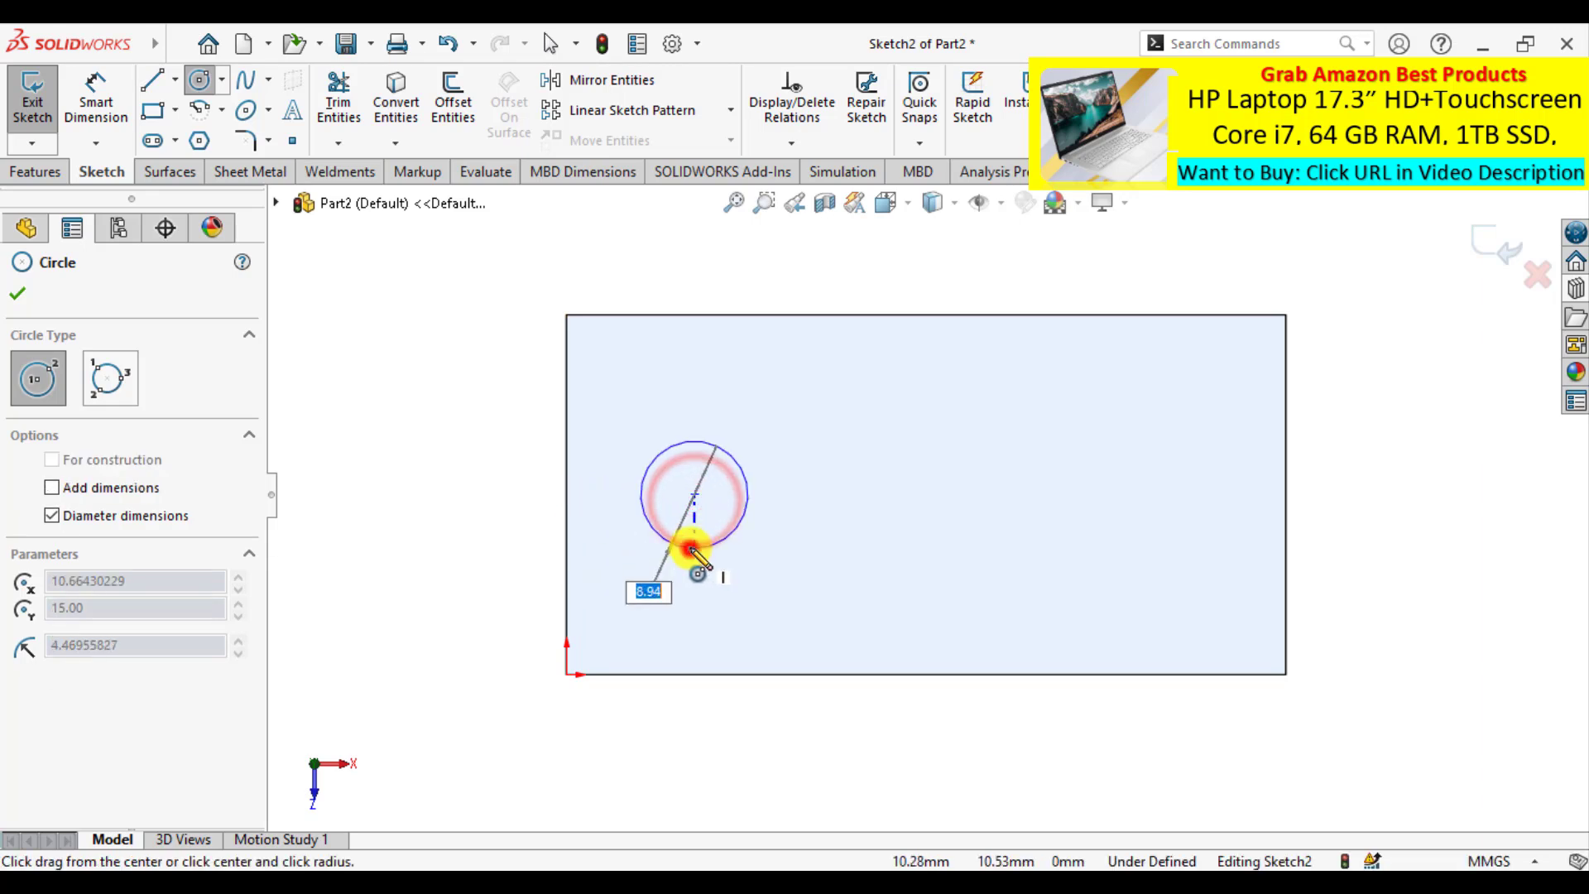
pyautogui.click(694, 548)
# Give the circle an 8 mm diameter dimension.
pyautogui.click(20, 297)
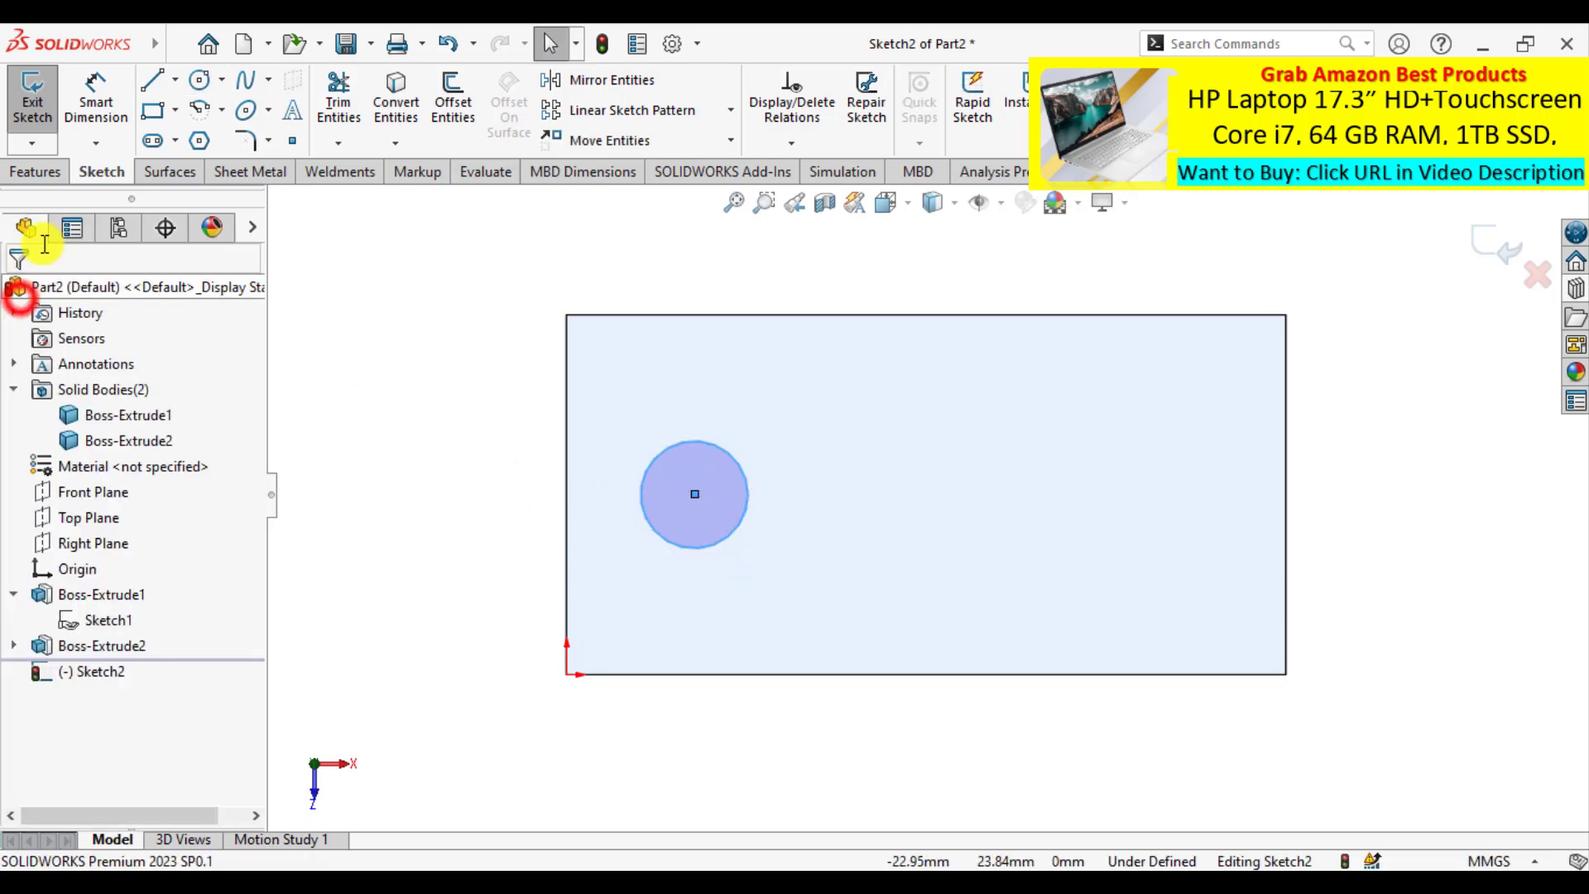
pyautogui.click(96, 95)
pyautogui.click(695, 440)
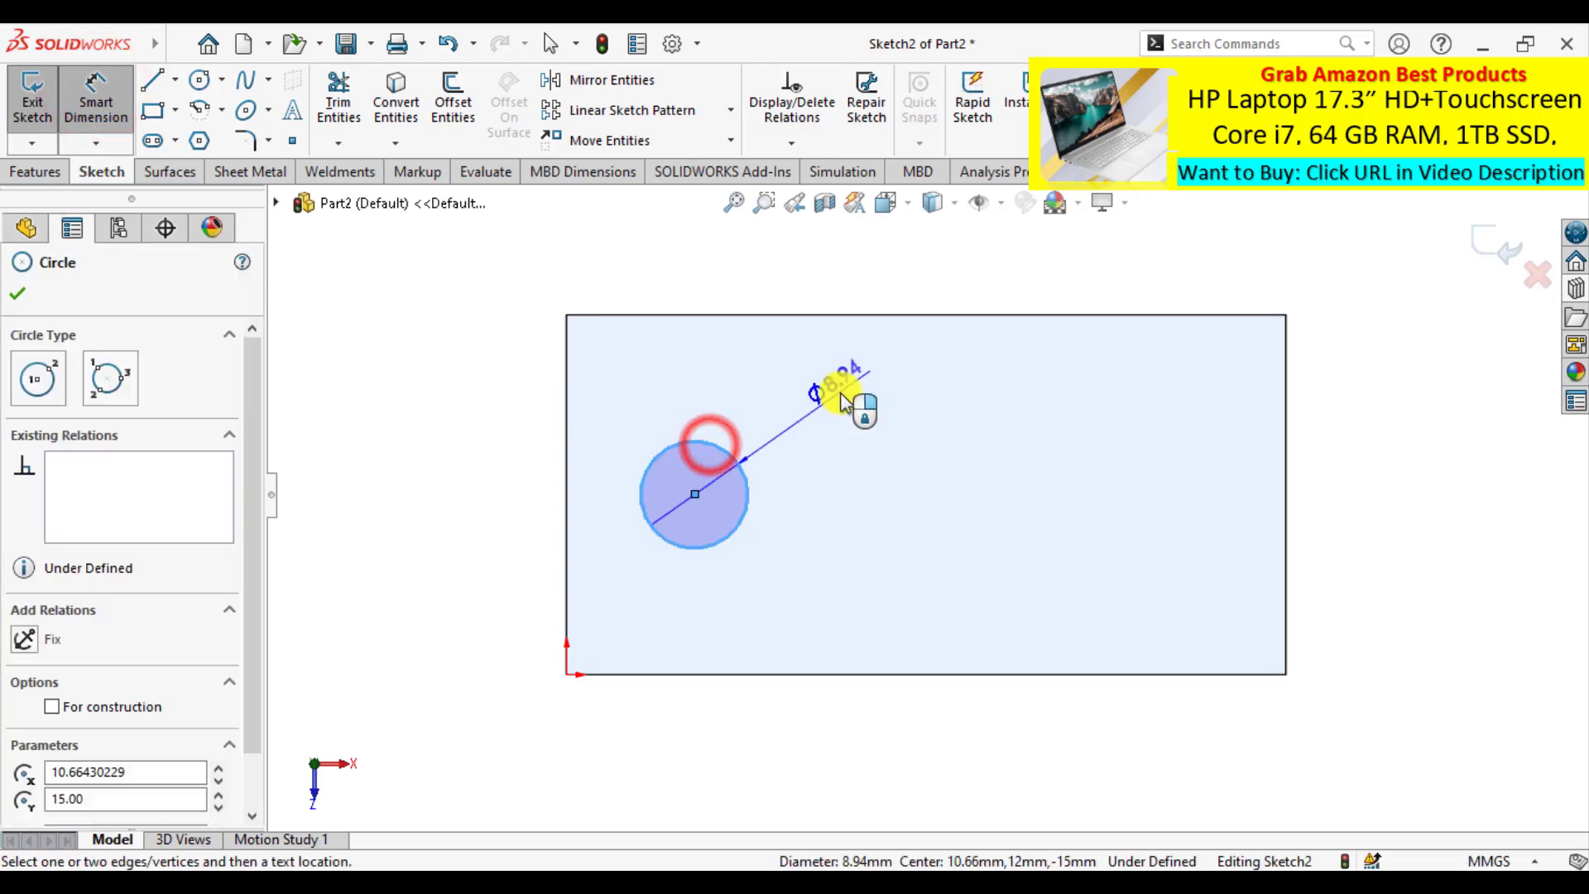
pyautogui.click(842, 403)
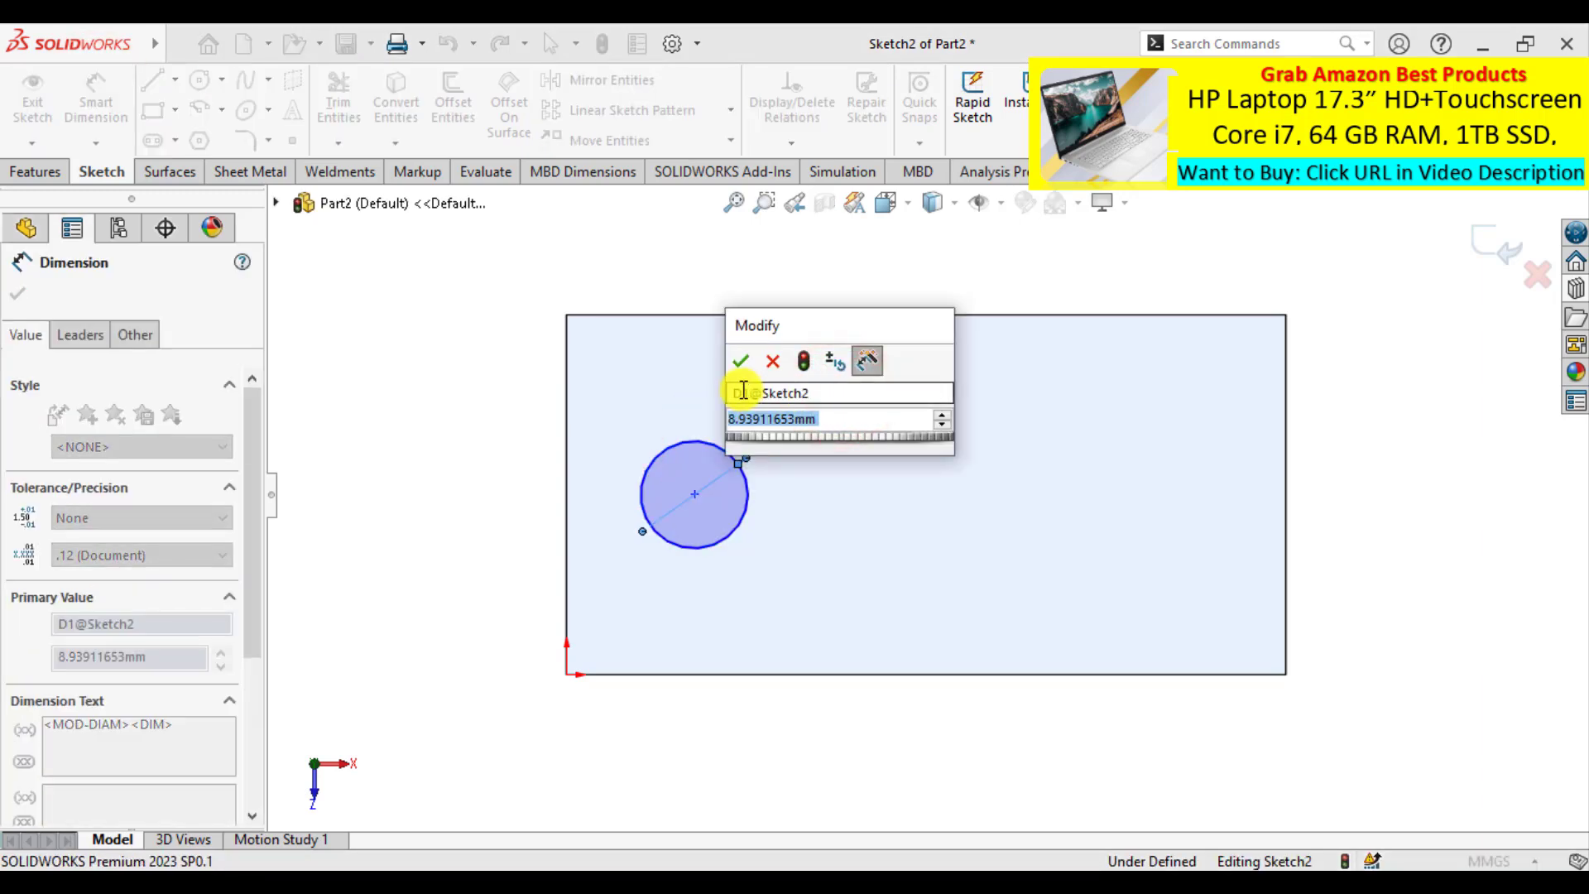
pyautogui.write('8')
pyautogui.press('Return')
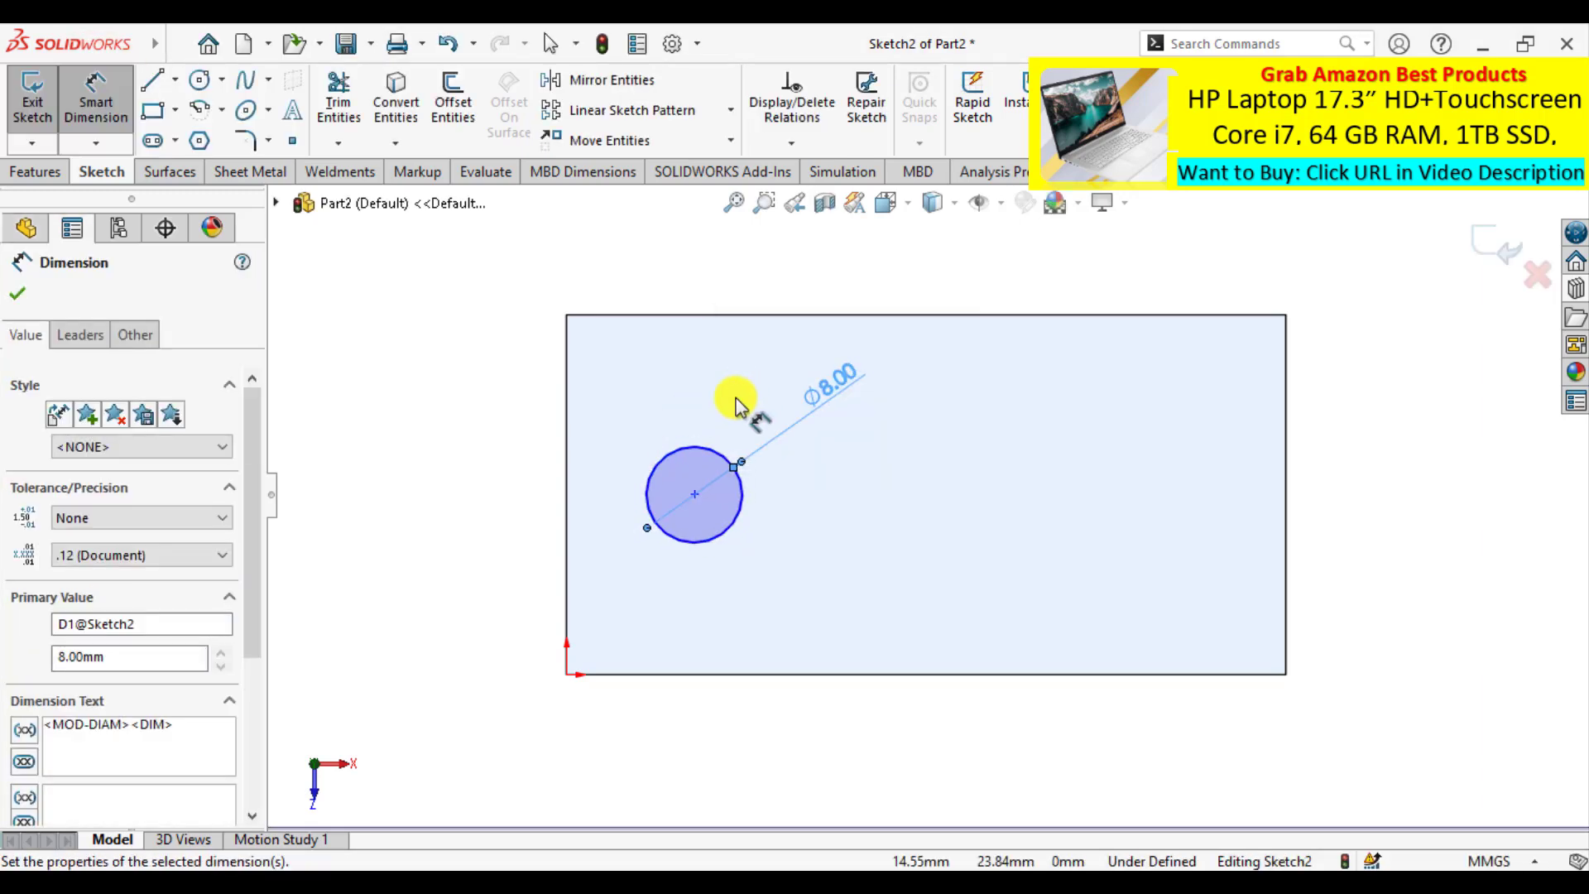
# Locate the circle's centre 10 mm from the left edge and 15 mm from the bottom edge.
pyautogui.click(695, 494)
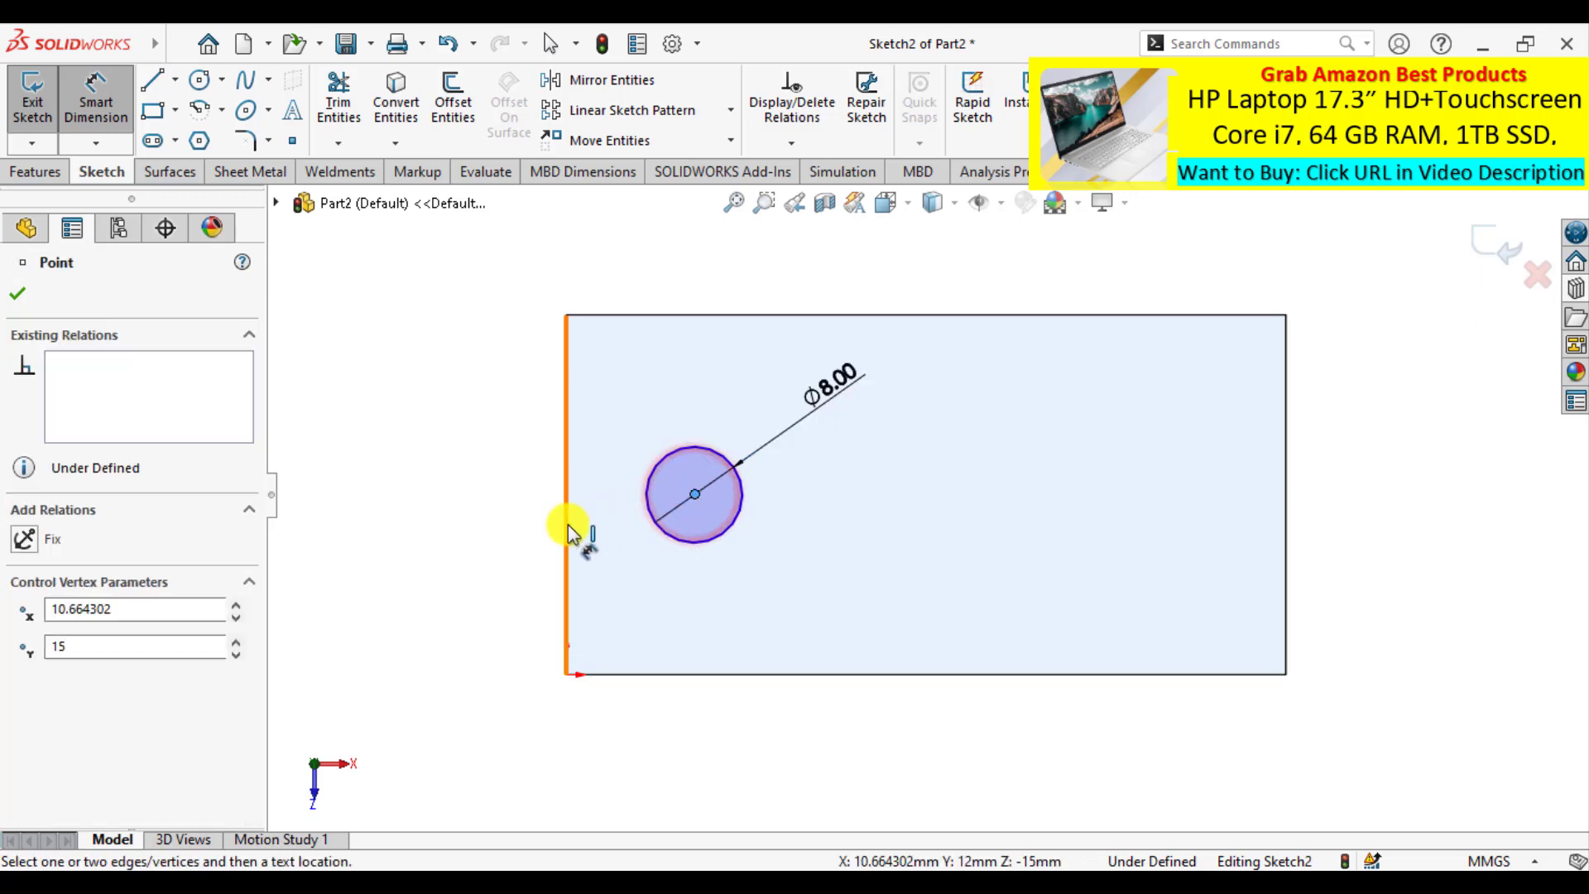
pyautogui.click(567, 524)
pyautogui.click(457, 522)
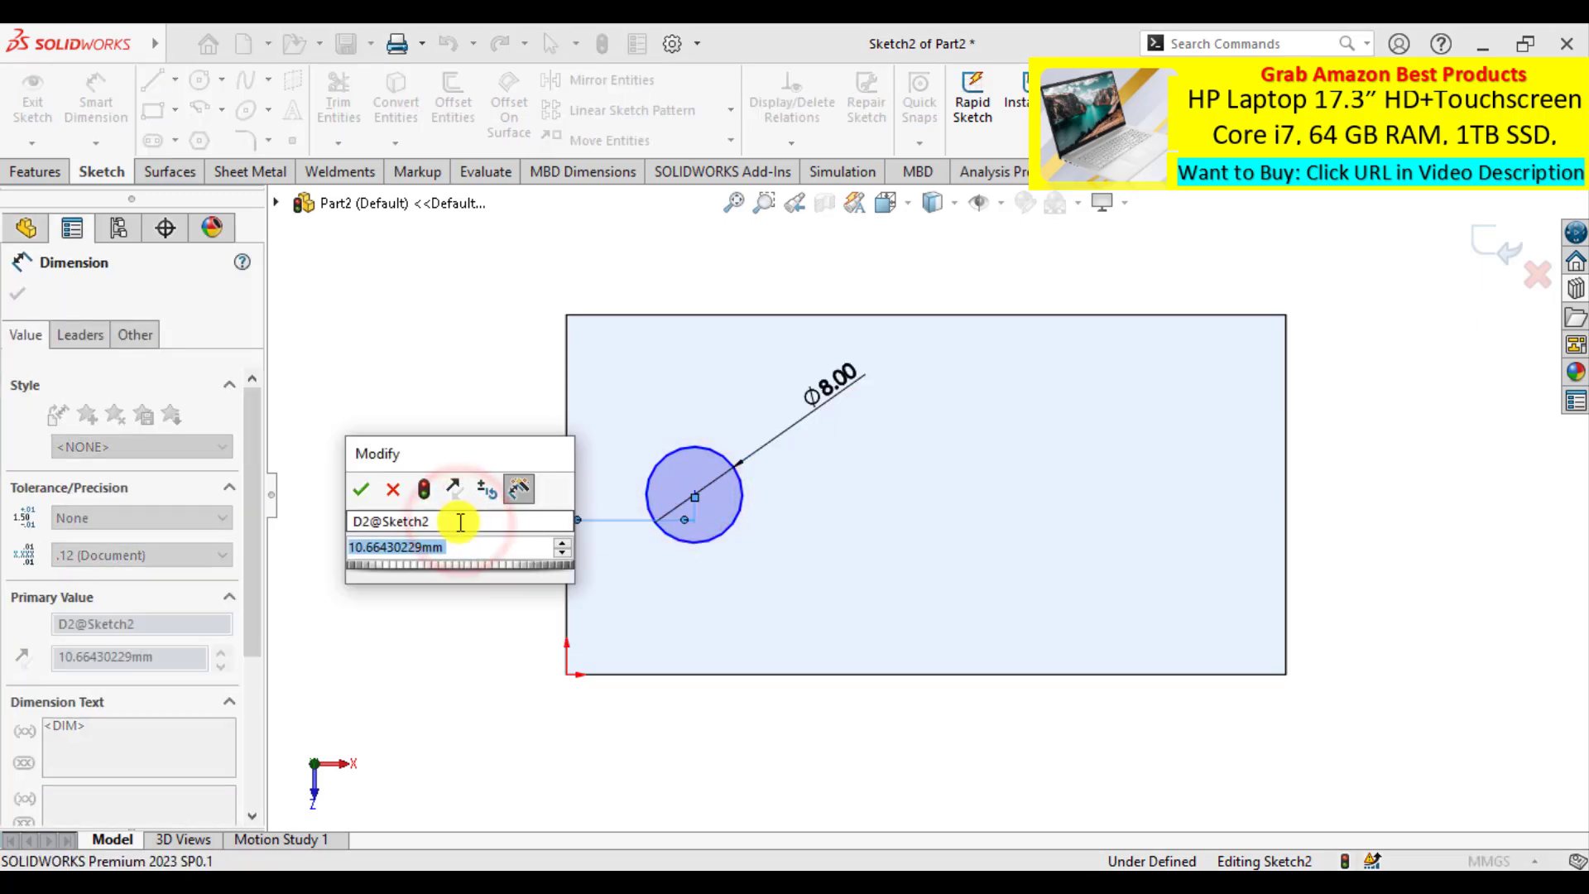
pyautogui.write('10')
pyautogui.press('Return')
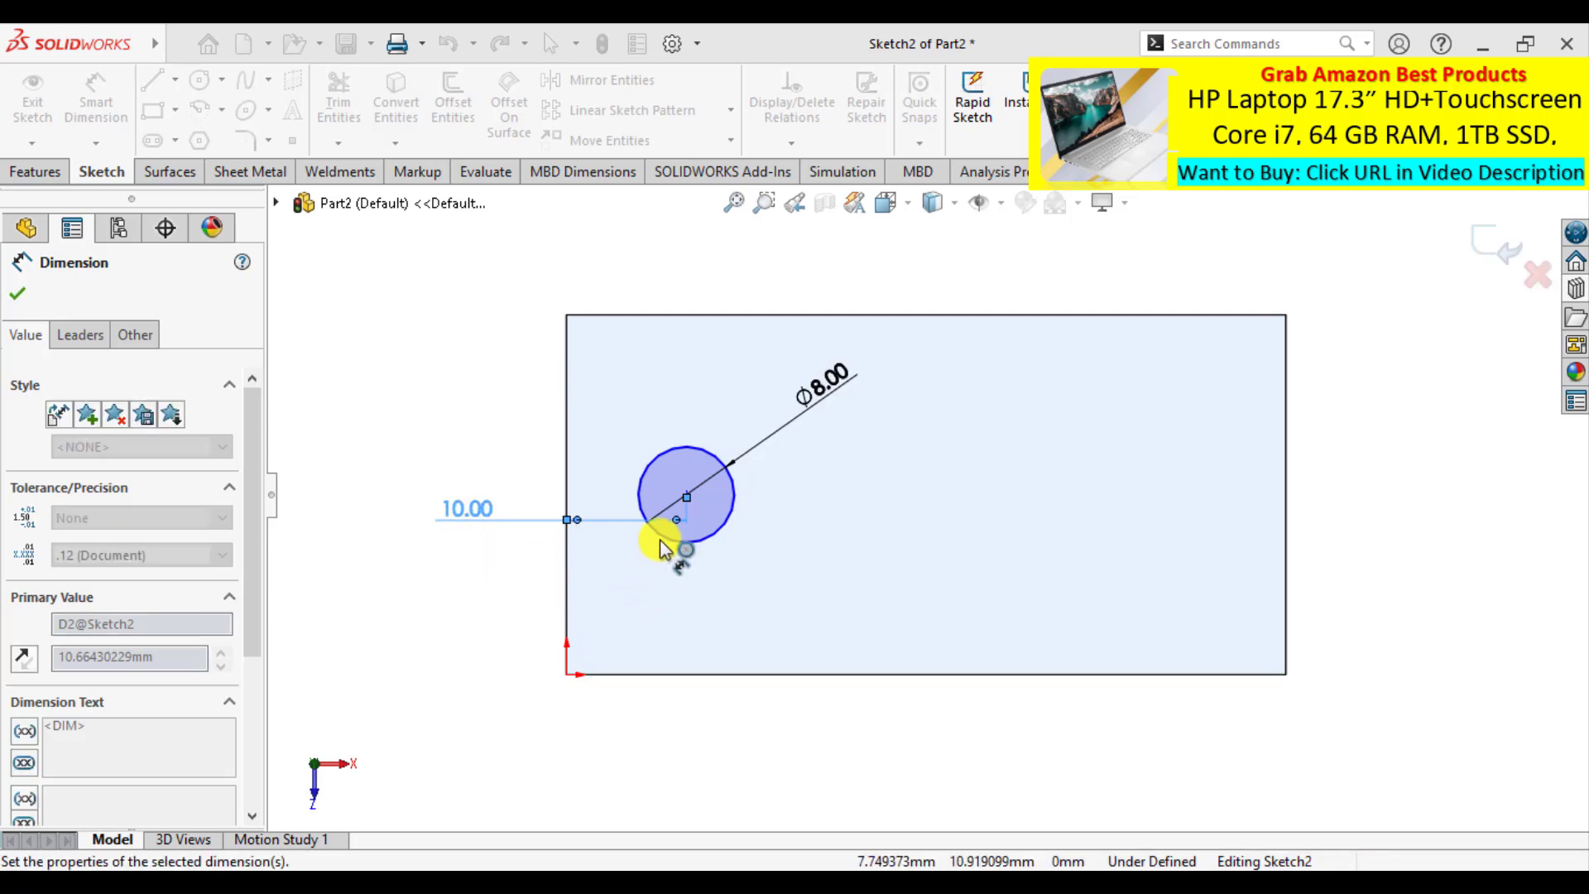
pyautogui.click(682, 491)
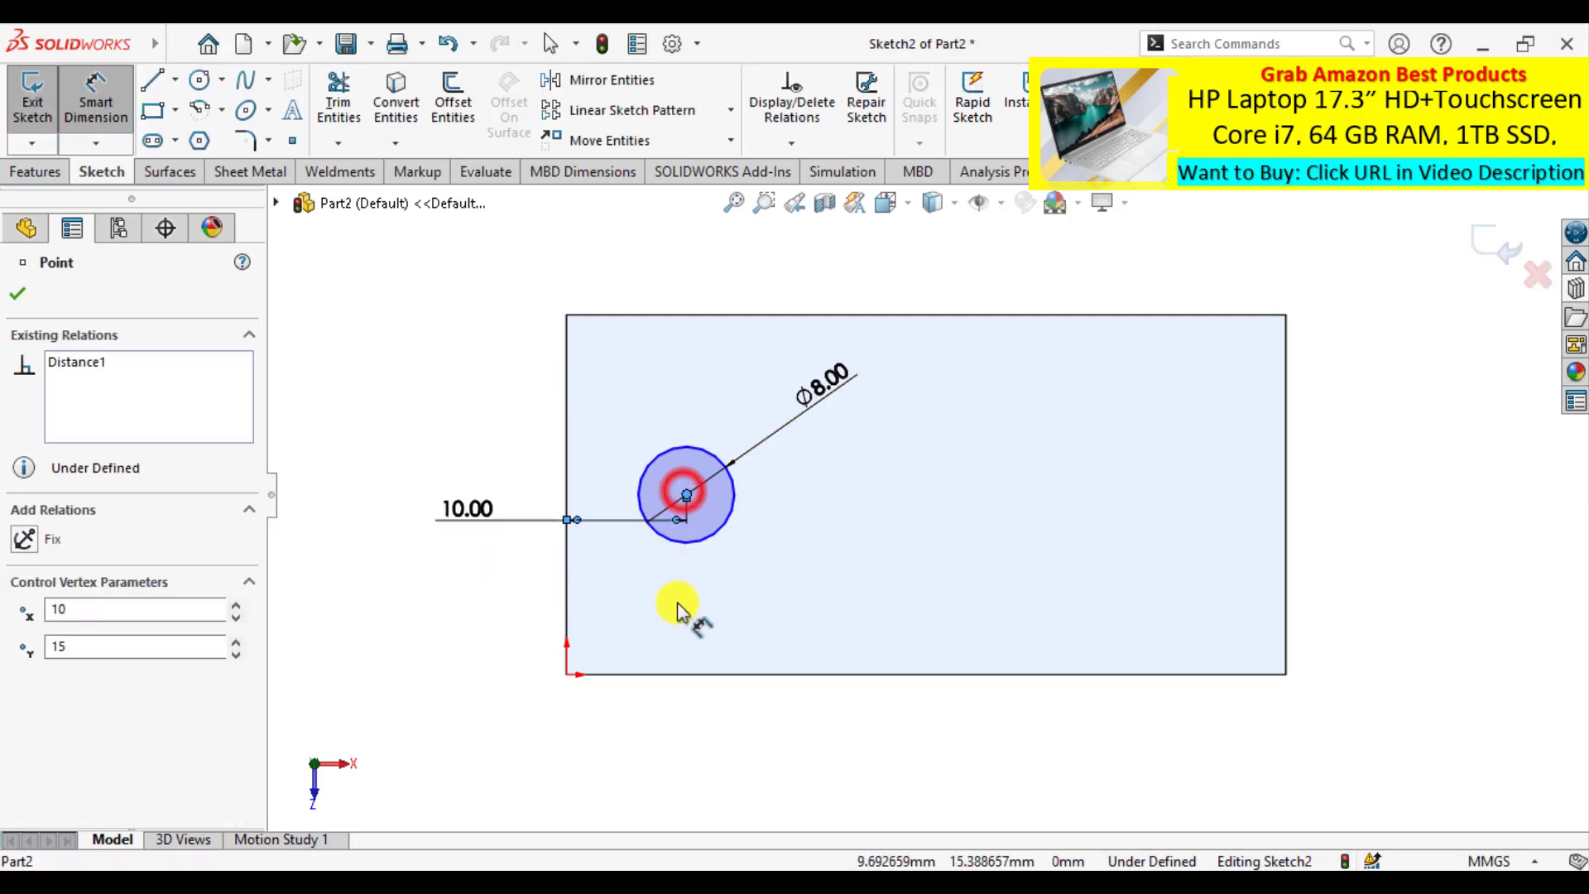
pyautogui.click(690, 674)
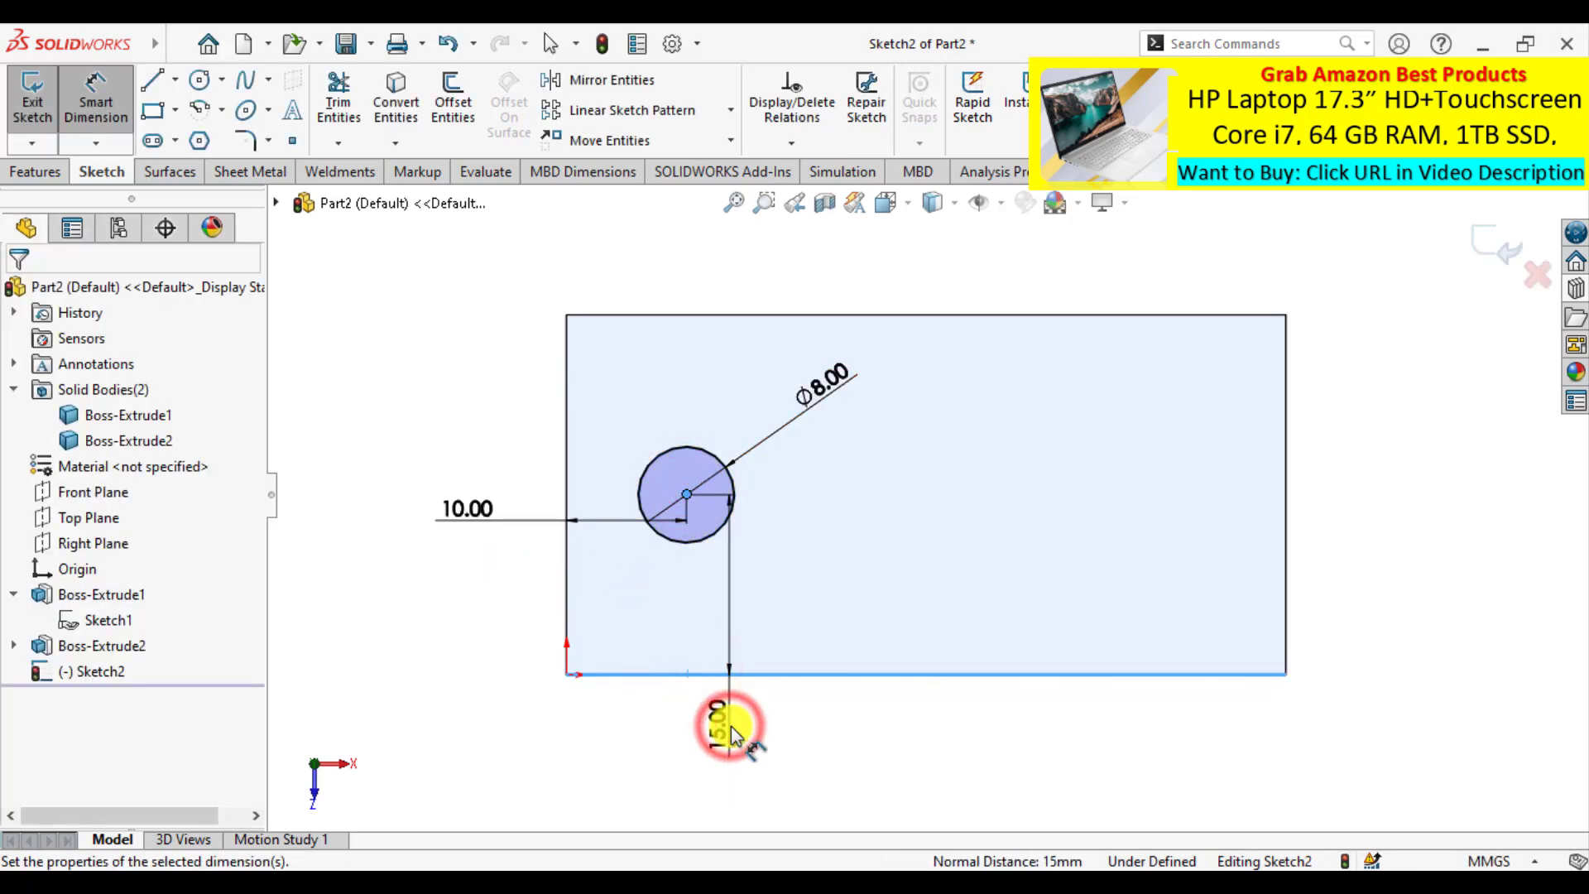
pyautogui.click(727, 726)
pyautogui.click(630, 695)
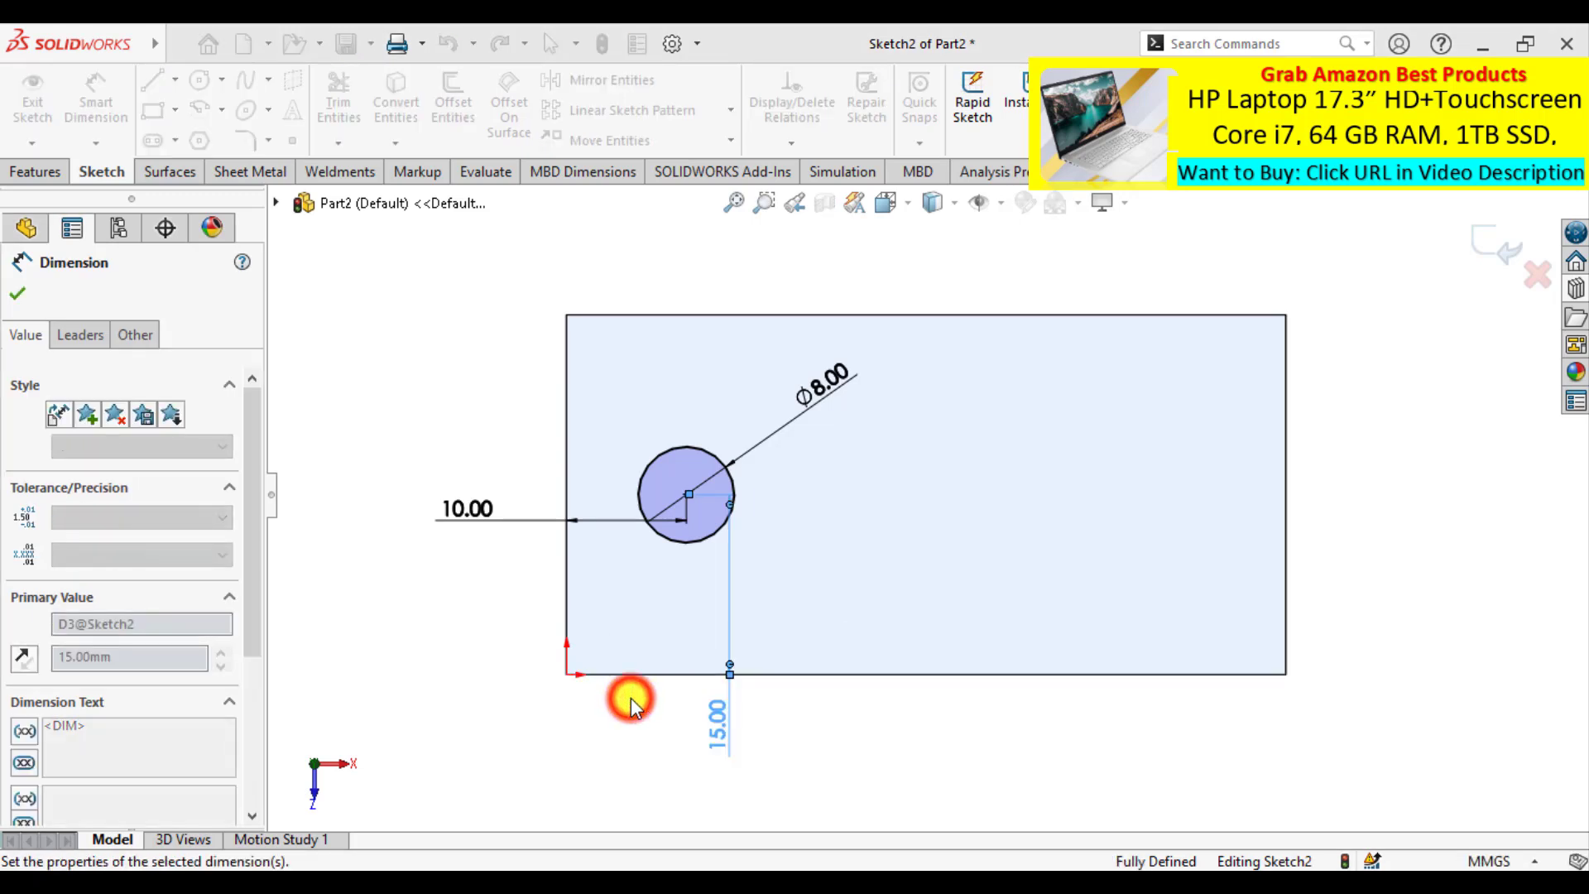
pyautogui.click(17, 293)
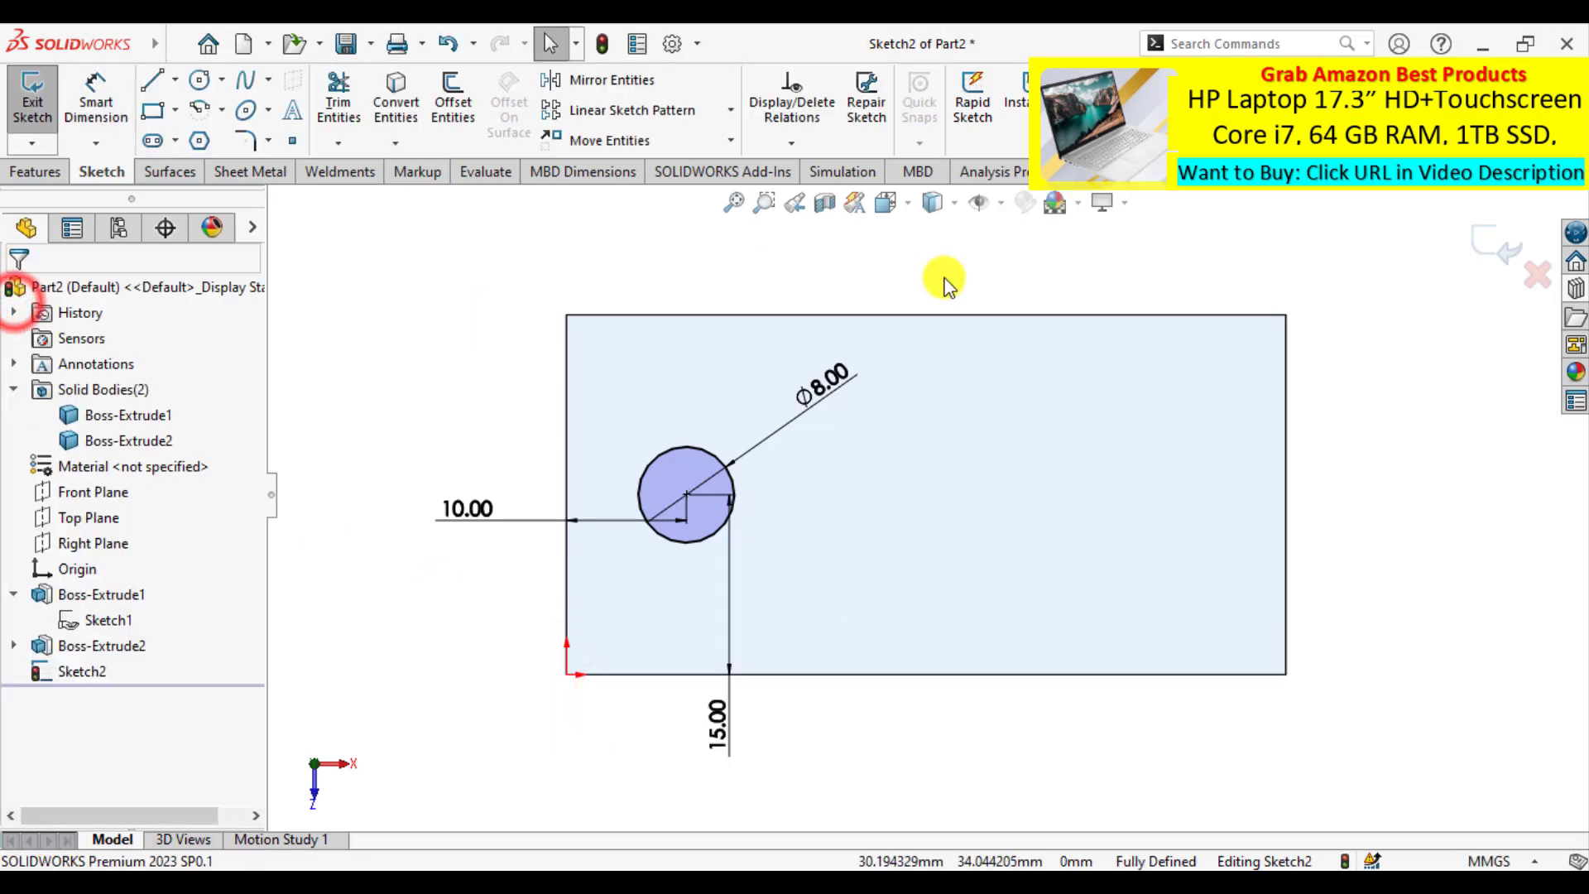
# Cut the Ø8 mm circle Through All with scope set to all bodies, then orbit to view the hole.
pyautogui.click(1481, 244)
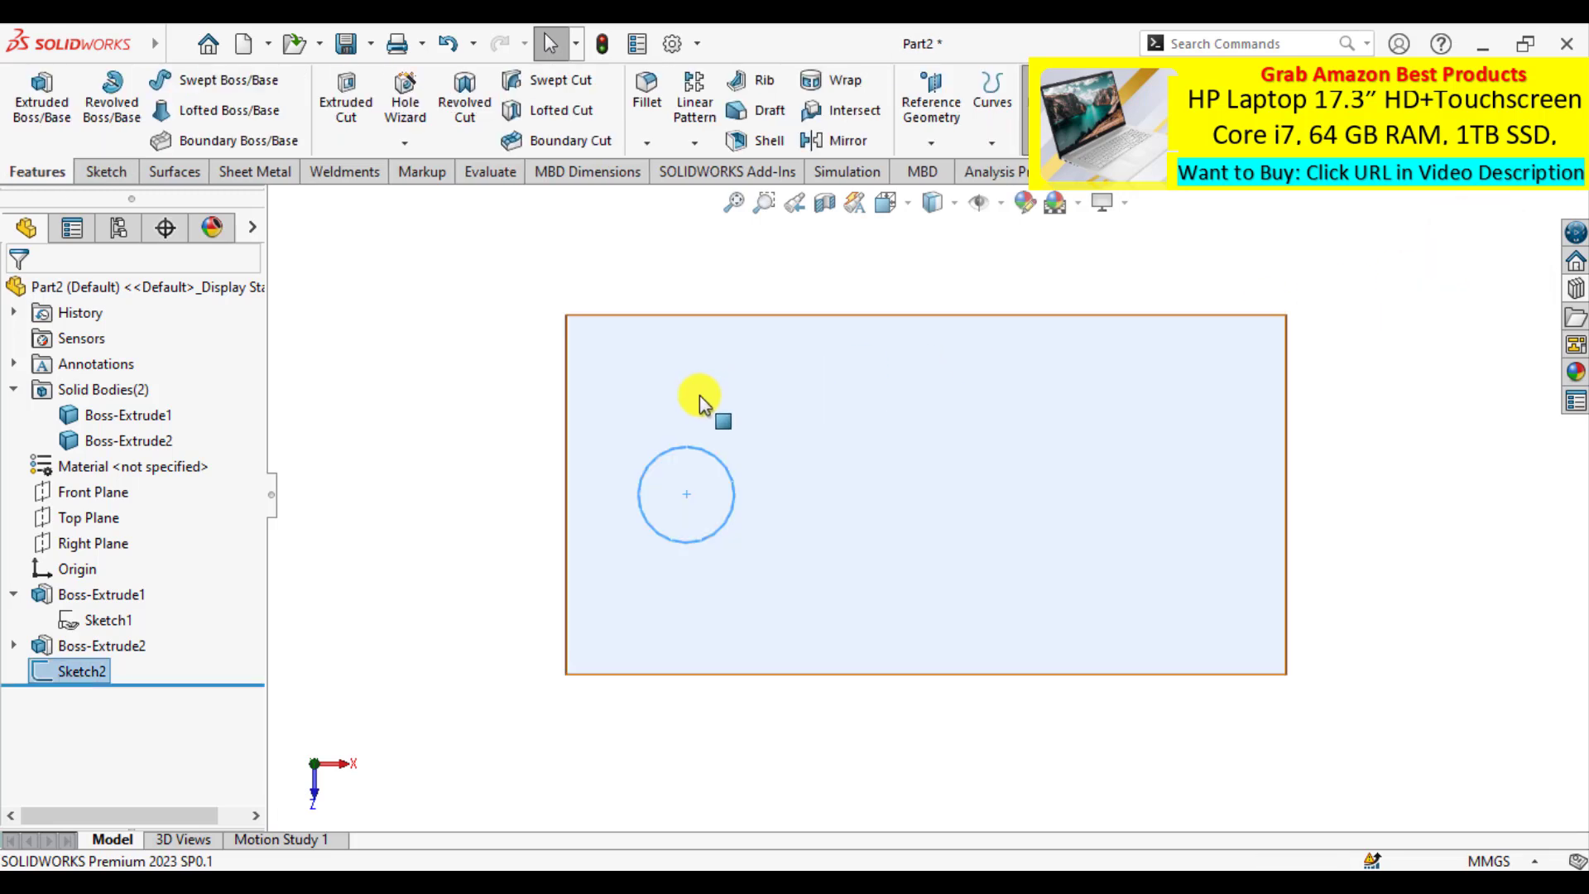
pyautogui.click(345, 101)
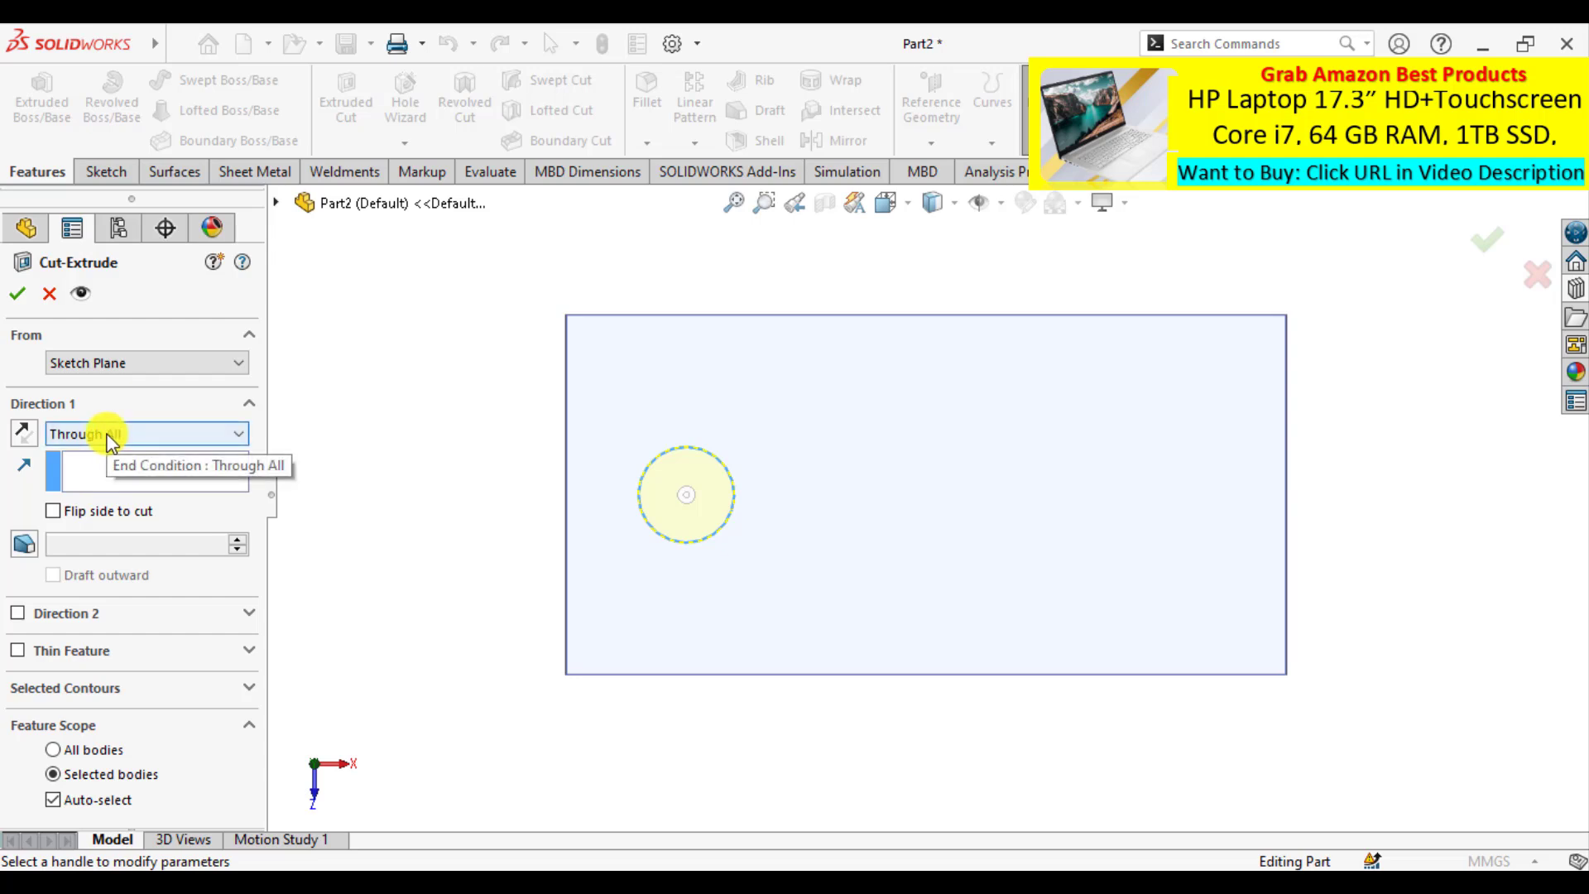
pyautogui.click(54, 749)
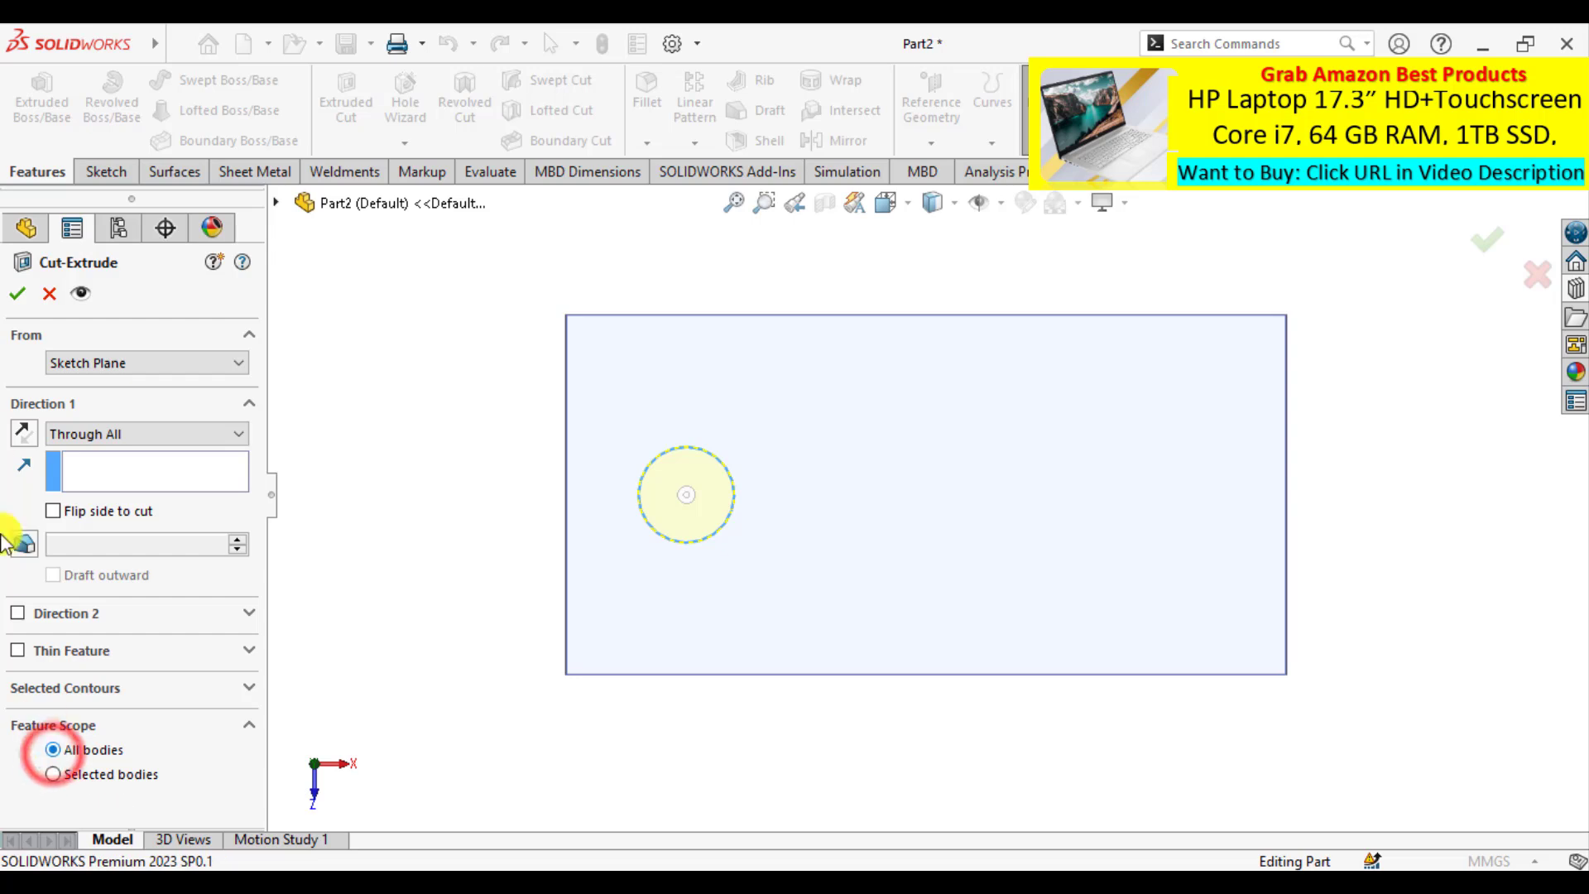
pyautogui.click(17, 294)
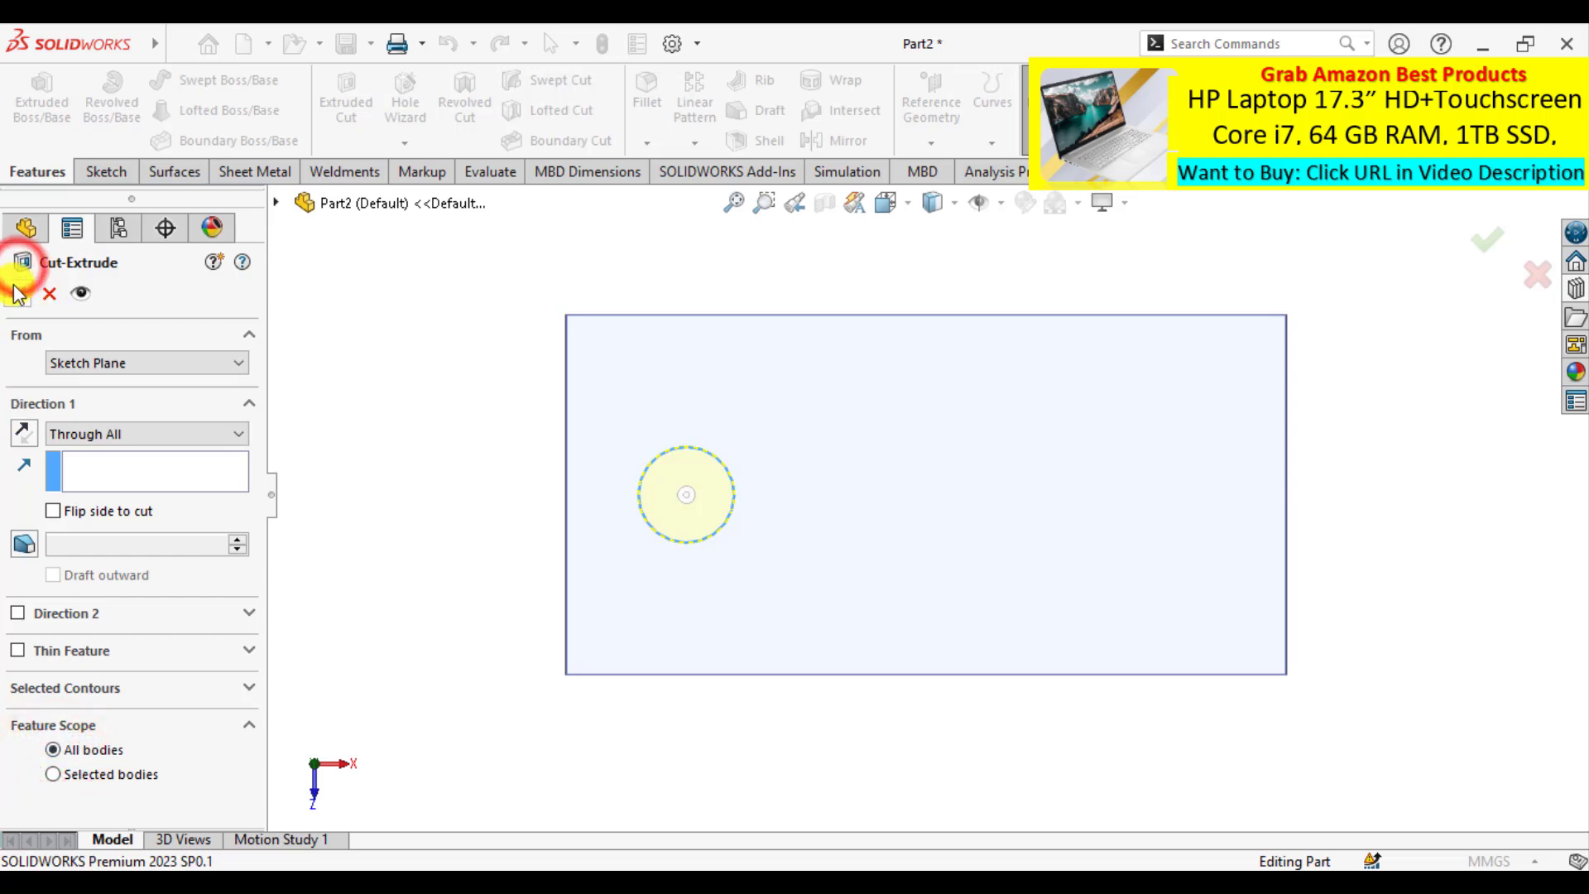
pyautogui.click(372, 538)
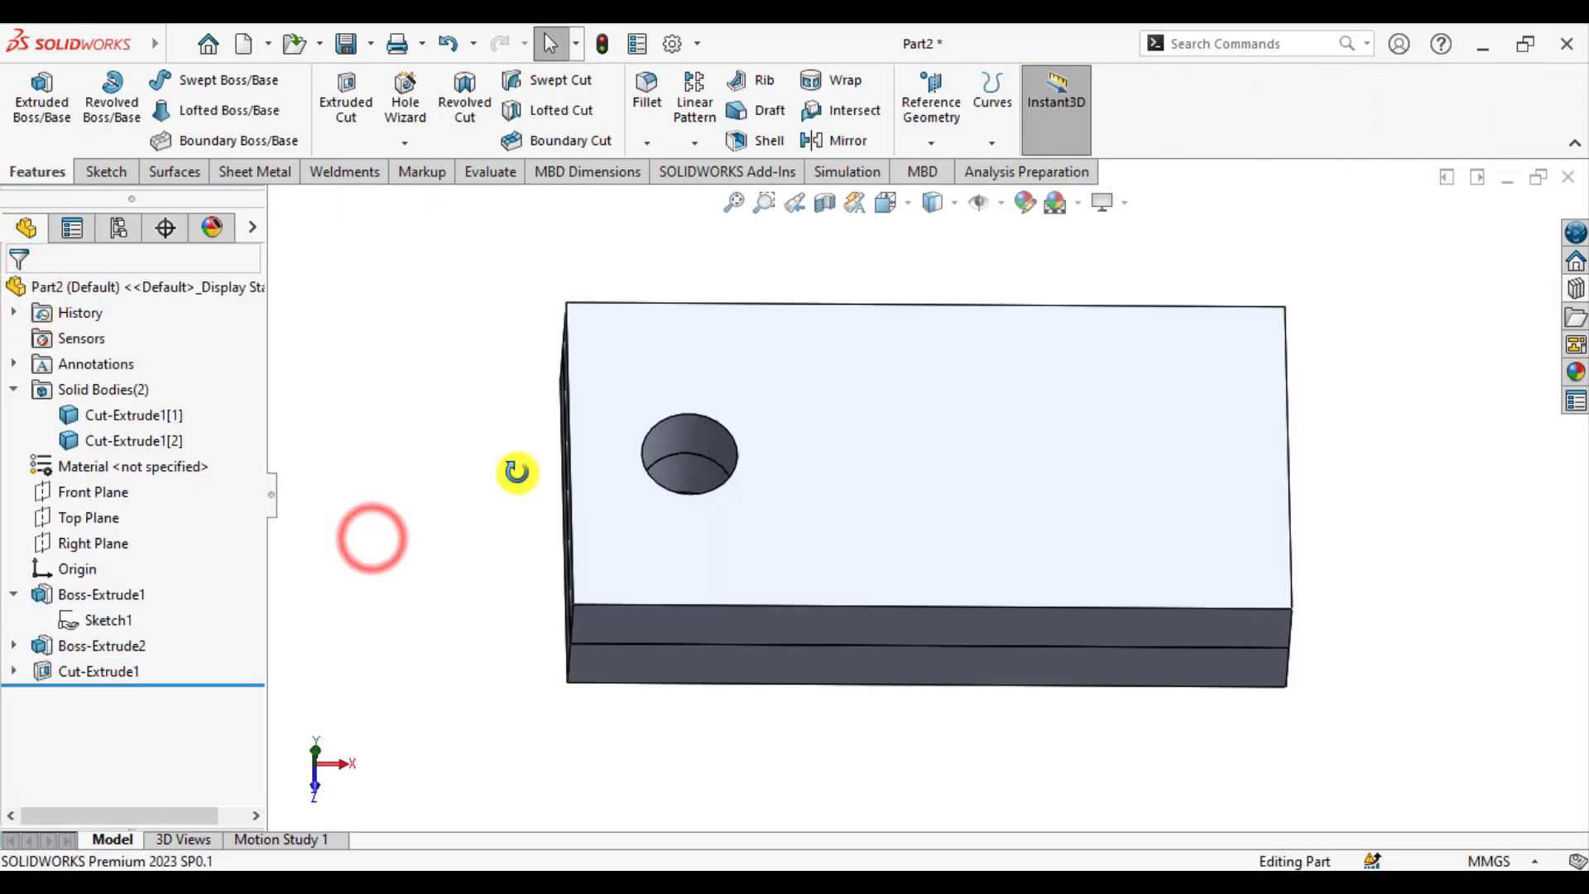
pyautogui.moveTo(516, 464); pyautogui.dragTo(458, 402, button='middle')
pyautogui.scroll(-2, 972, 323)
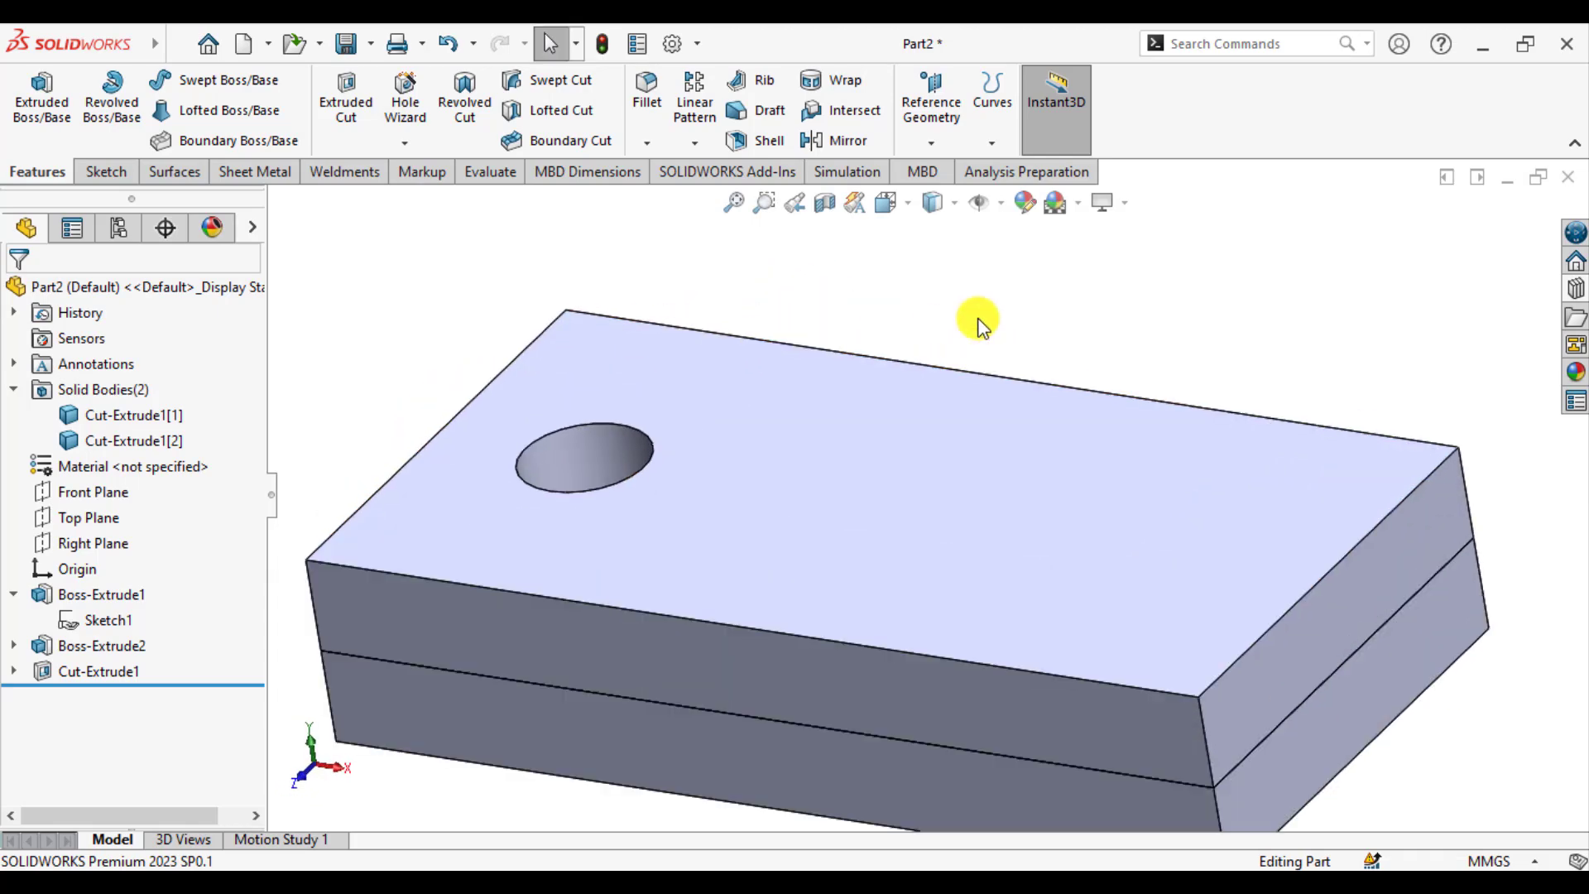
pyautogui.scroll(2, 975, 323)
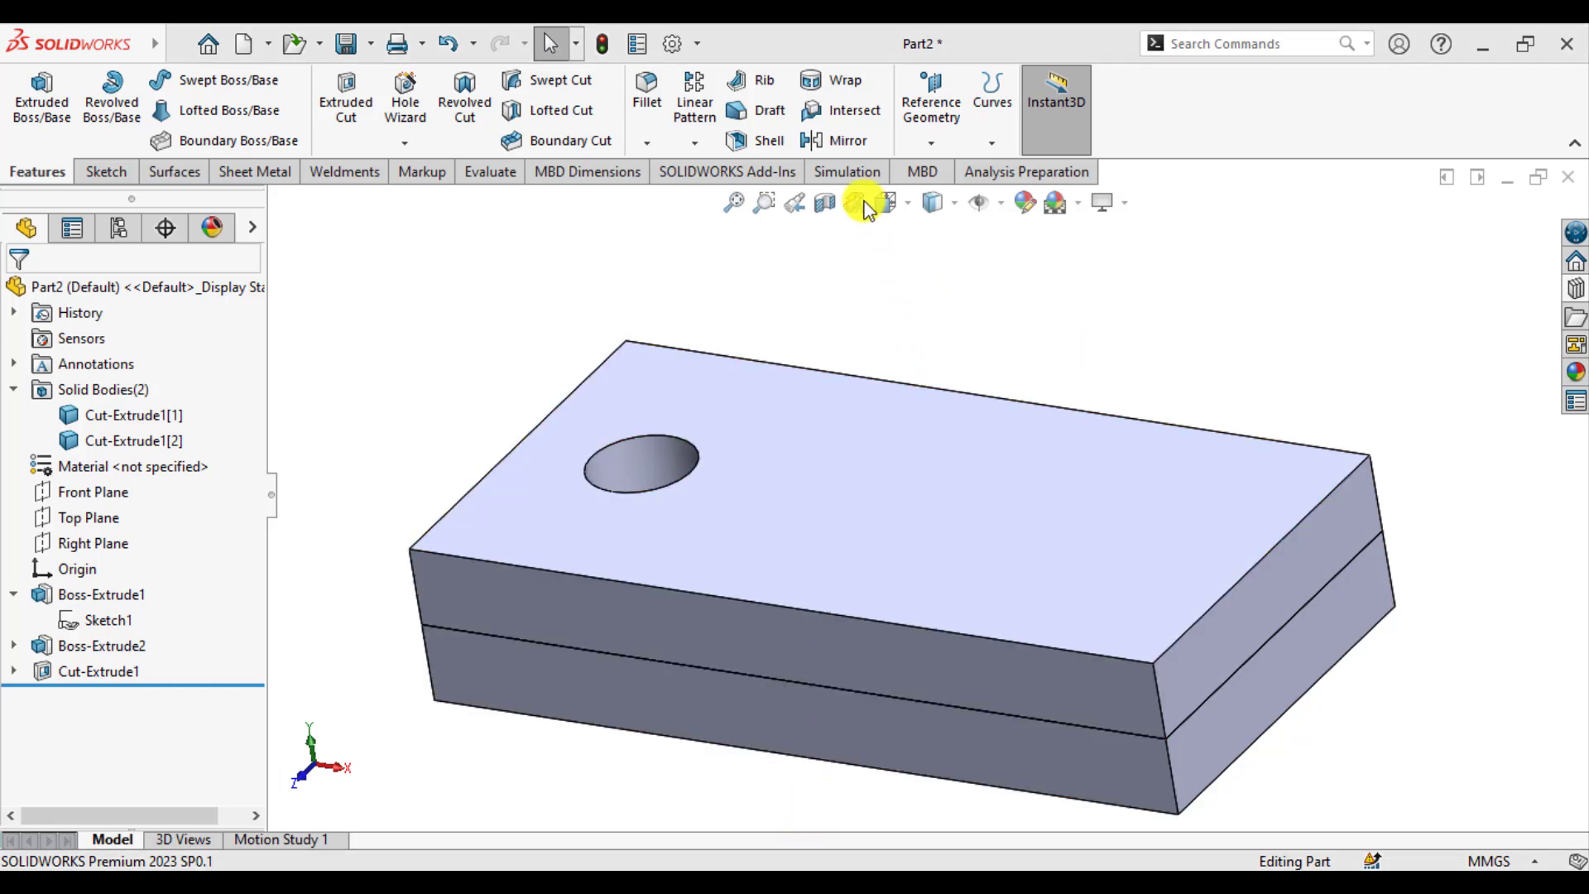
# Create a new Static study named 'Bolt strength analysis'.
pyautogui.click(846, 169)
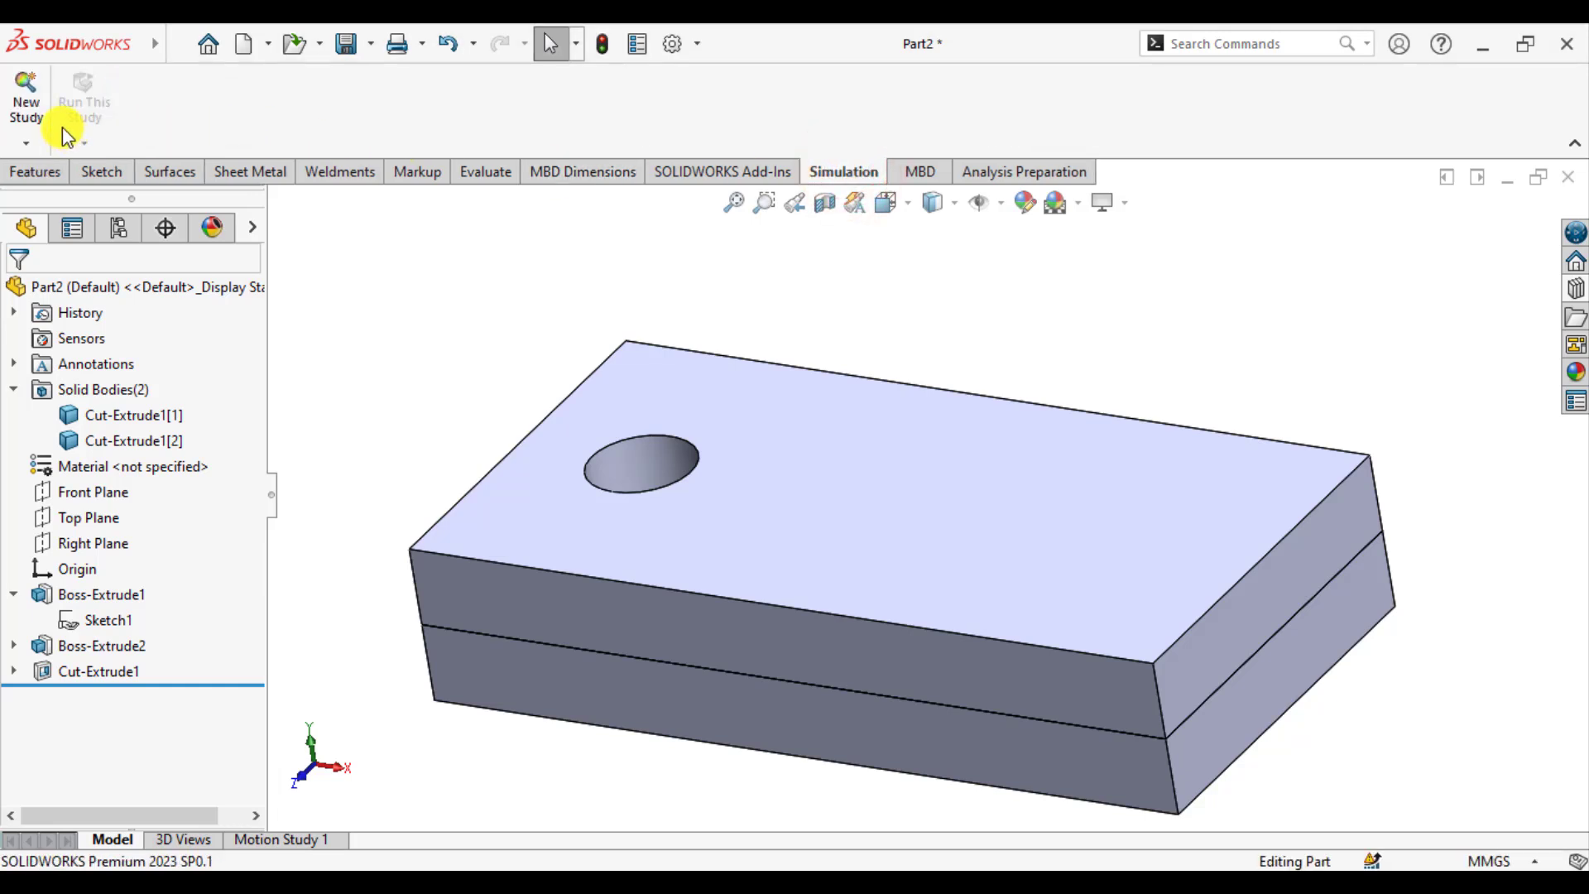
pyautogui.click(32, 109)
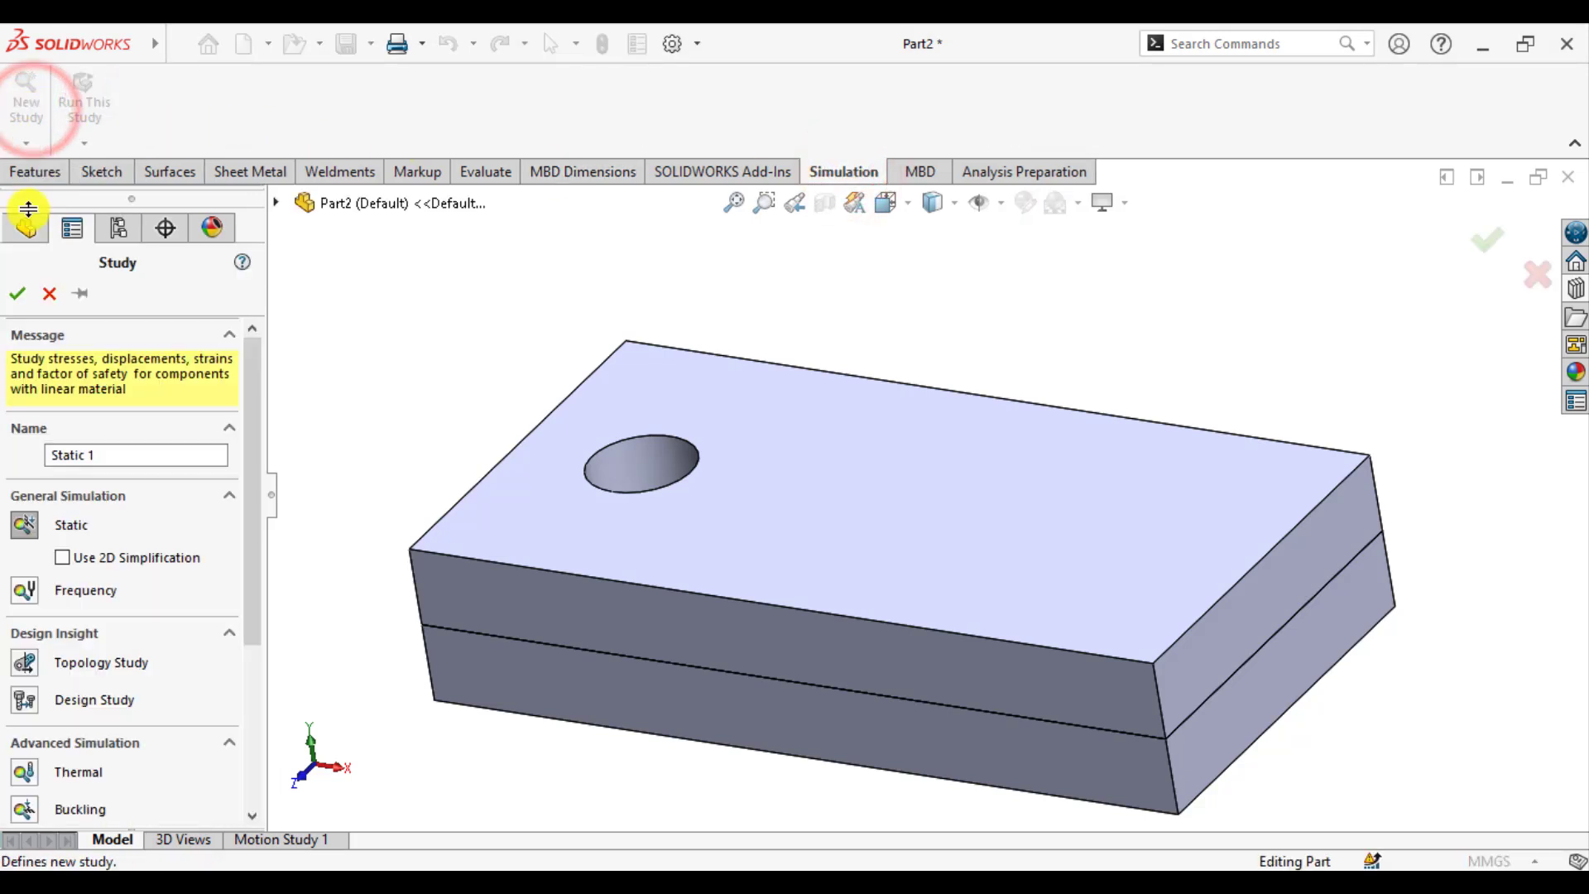
pyautogui.click(142, 457)
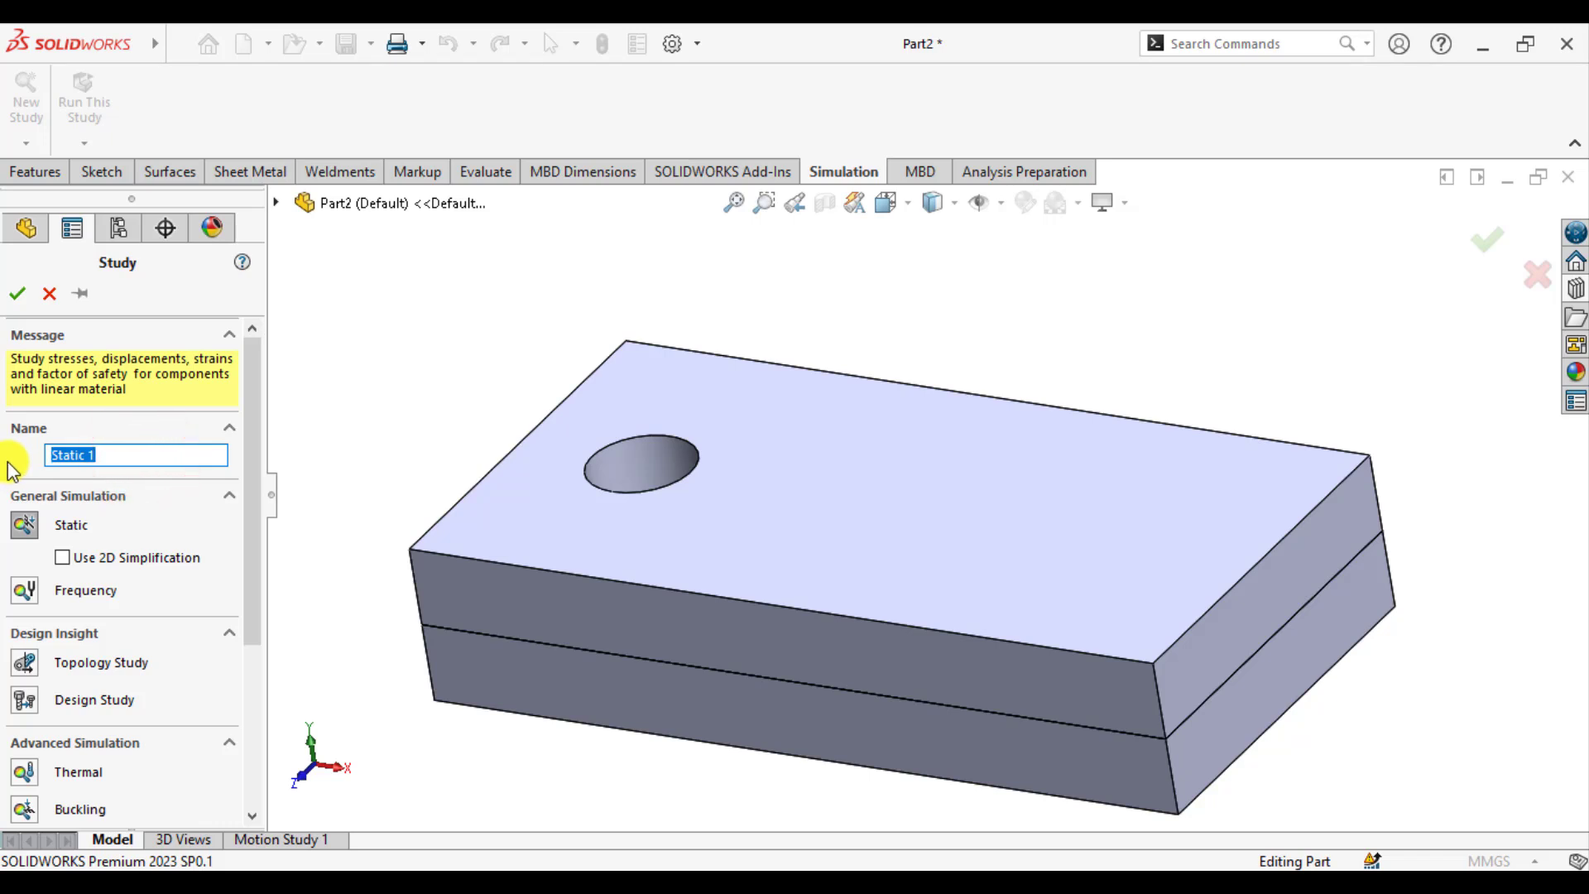
pyautogui.write('Bolt strength analysis')
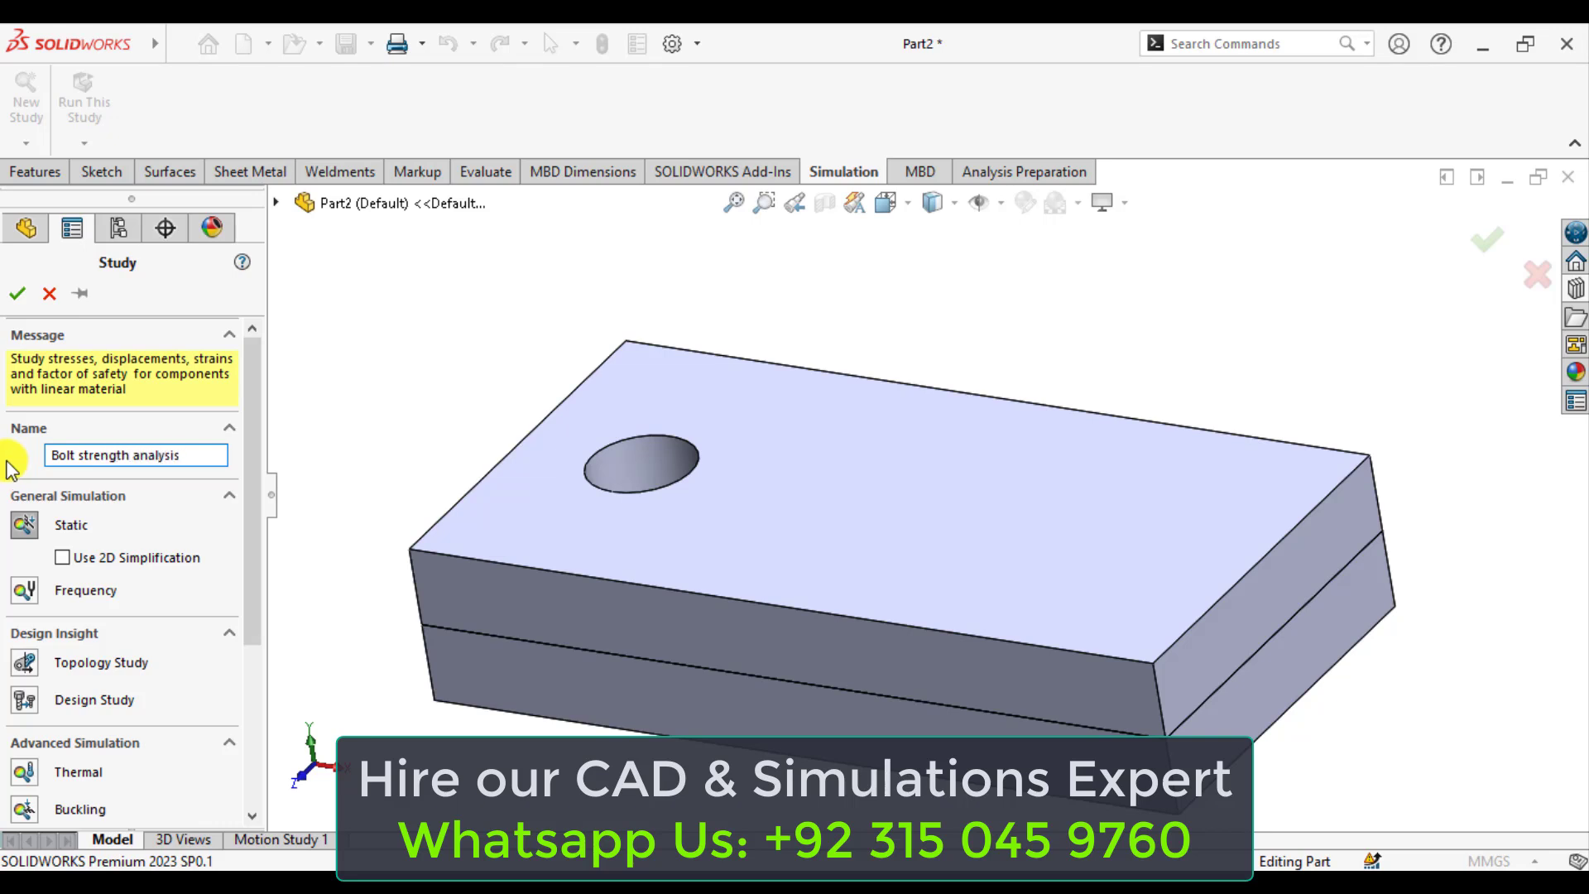
pyautogui.click(17, 293)
pyautogui.click(18, 295)
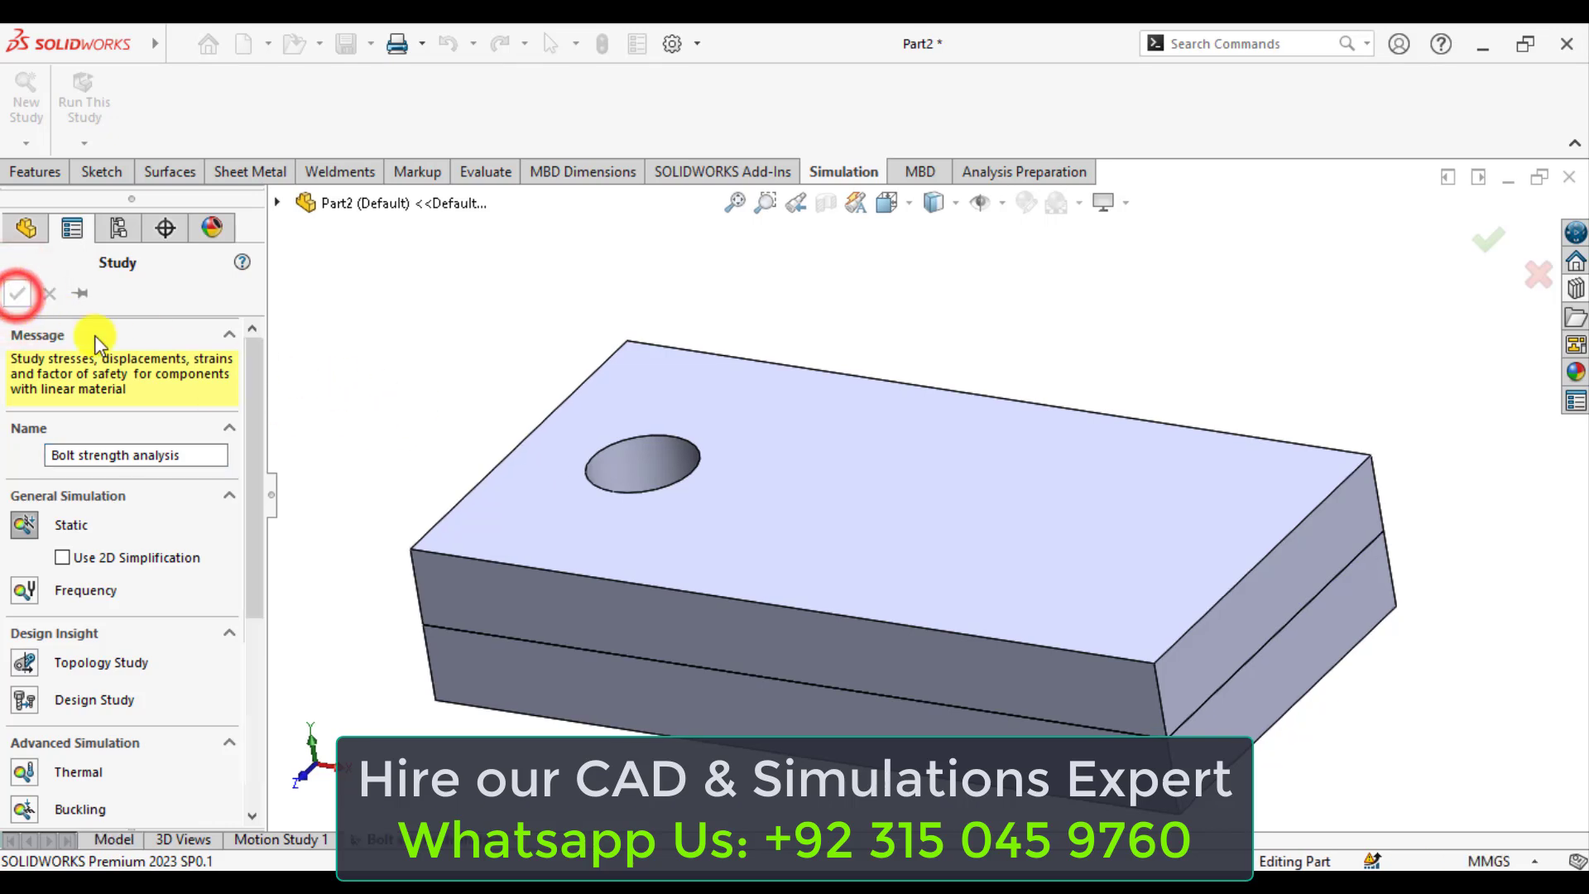
# Apply AISI 304 from the steel library to all bodies, reviewing its yield and tensile strength.
pyautogui.click(450, 354)
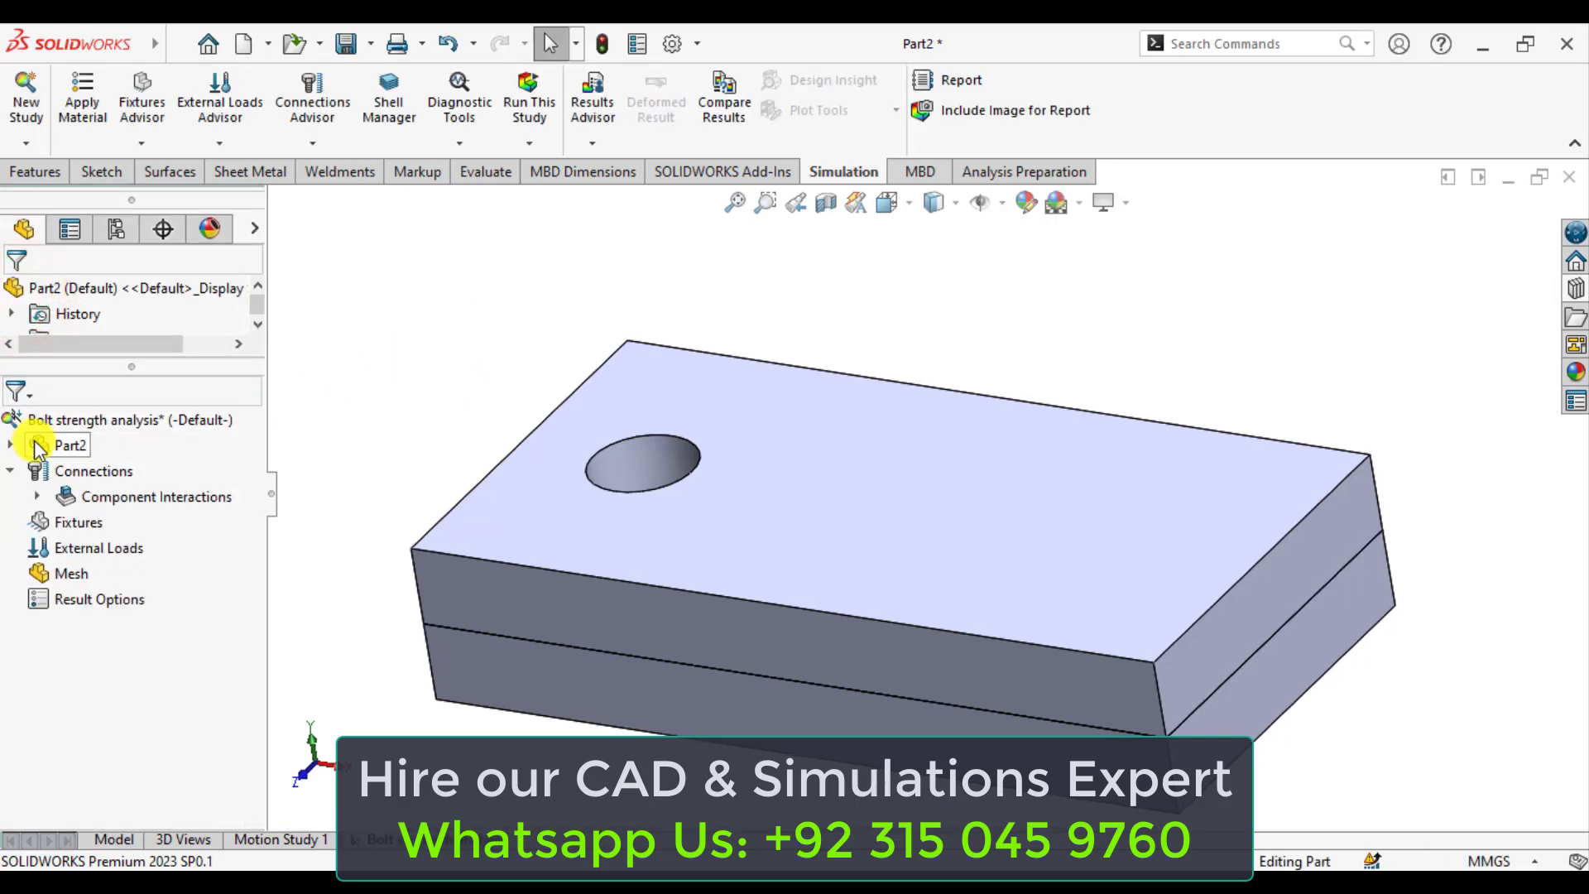
pyautogui.click(12, 446)
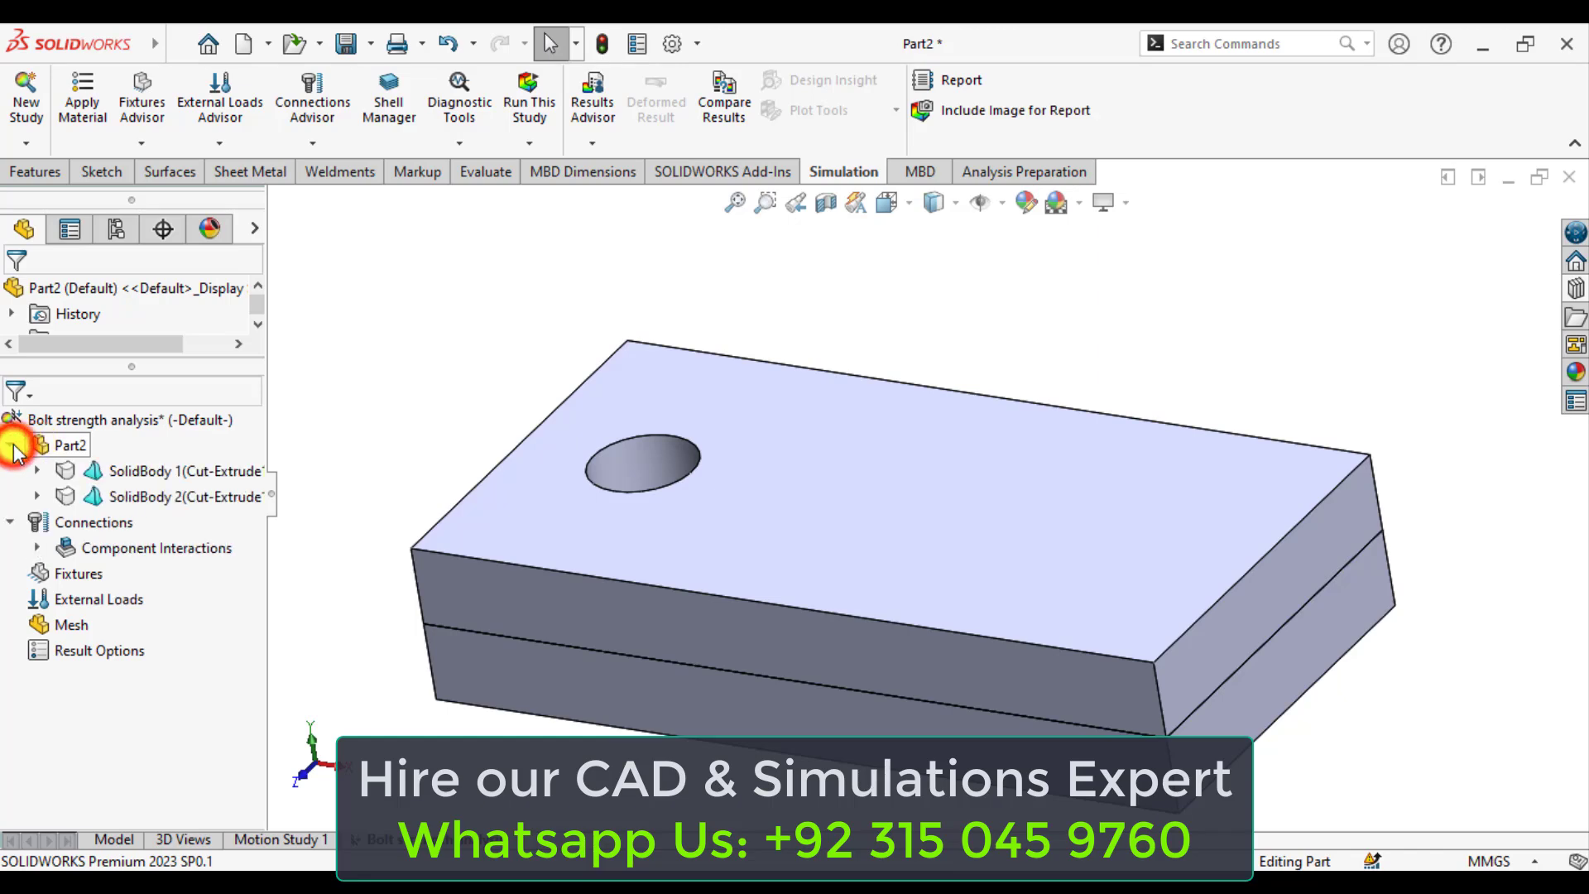
pyautogui.rightClick(61, 451)
pyautogui.click(126, 462)
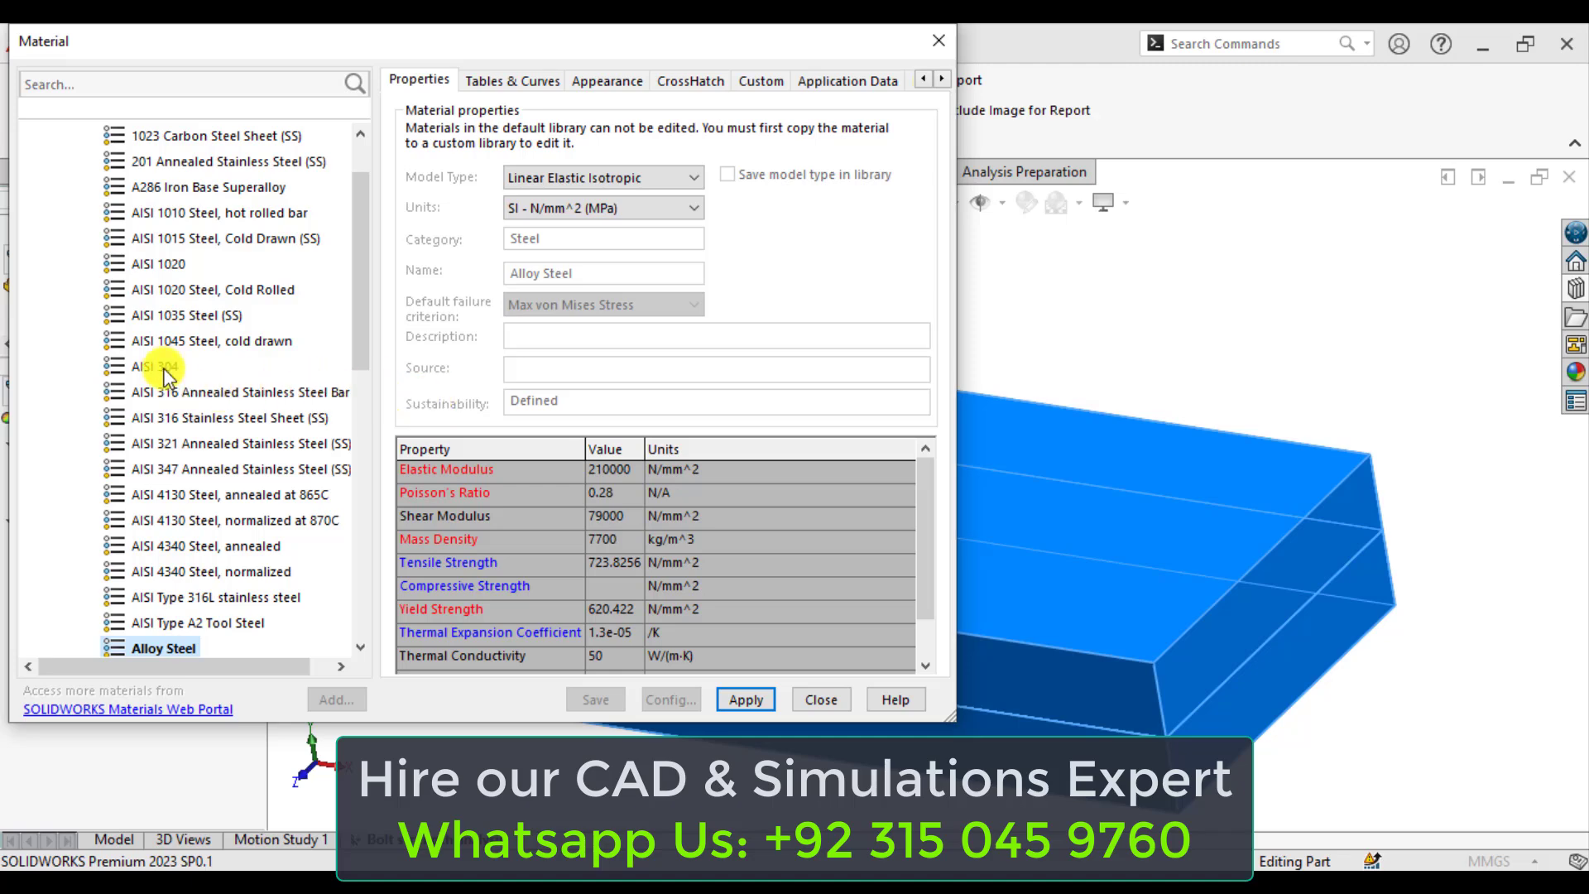
pyautogui.click(157, 367)
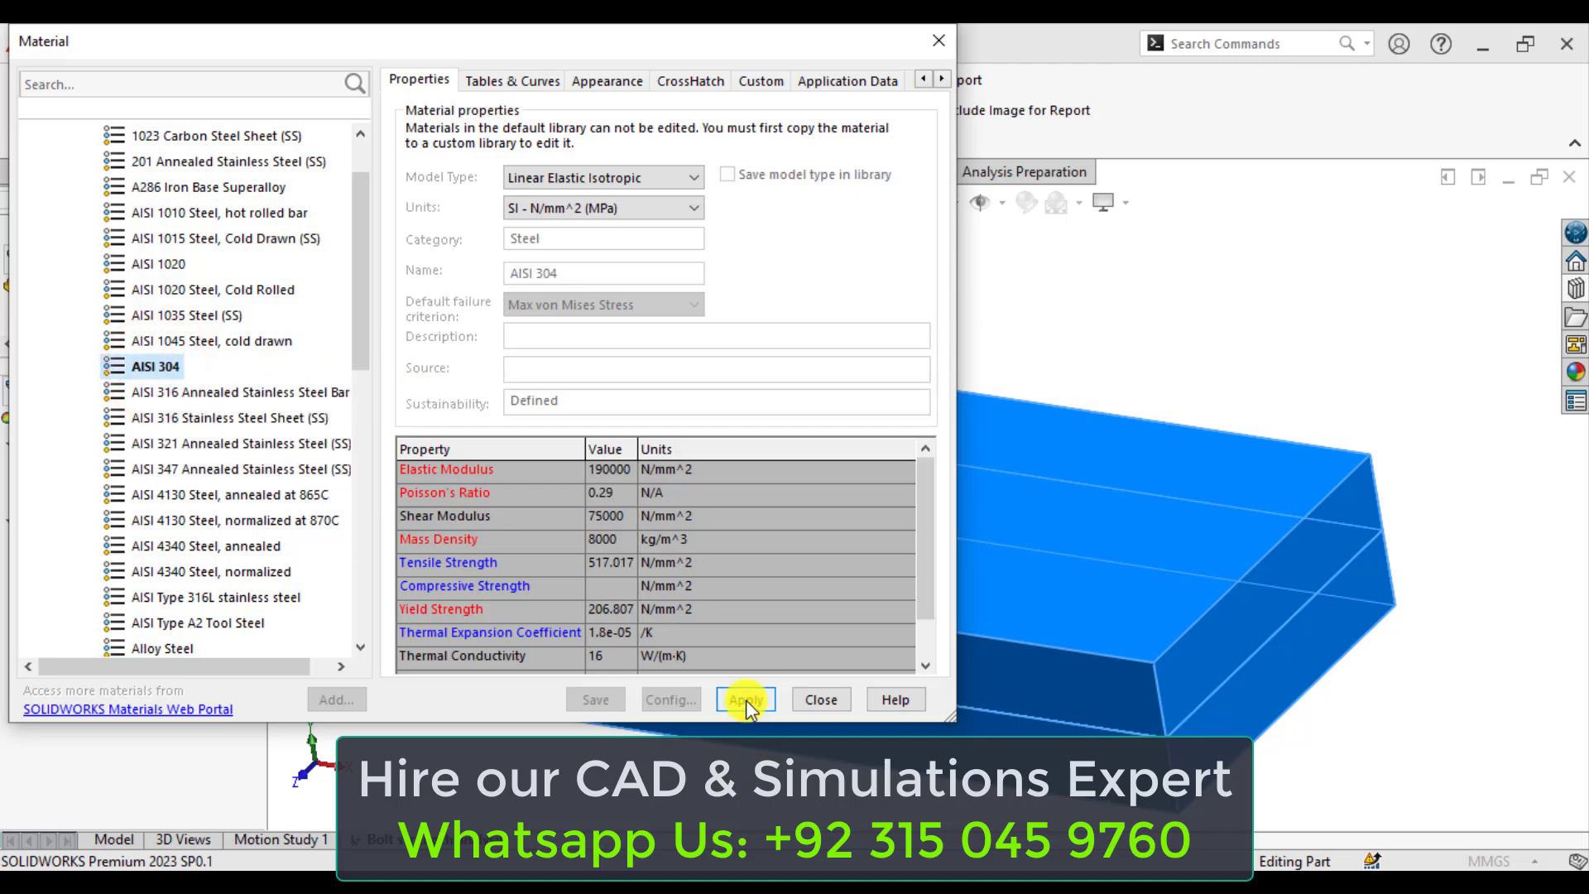
pyautogui.click(509, 609)
pyautogui.click(610, 569)
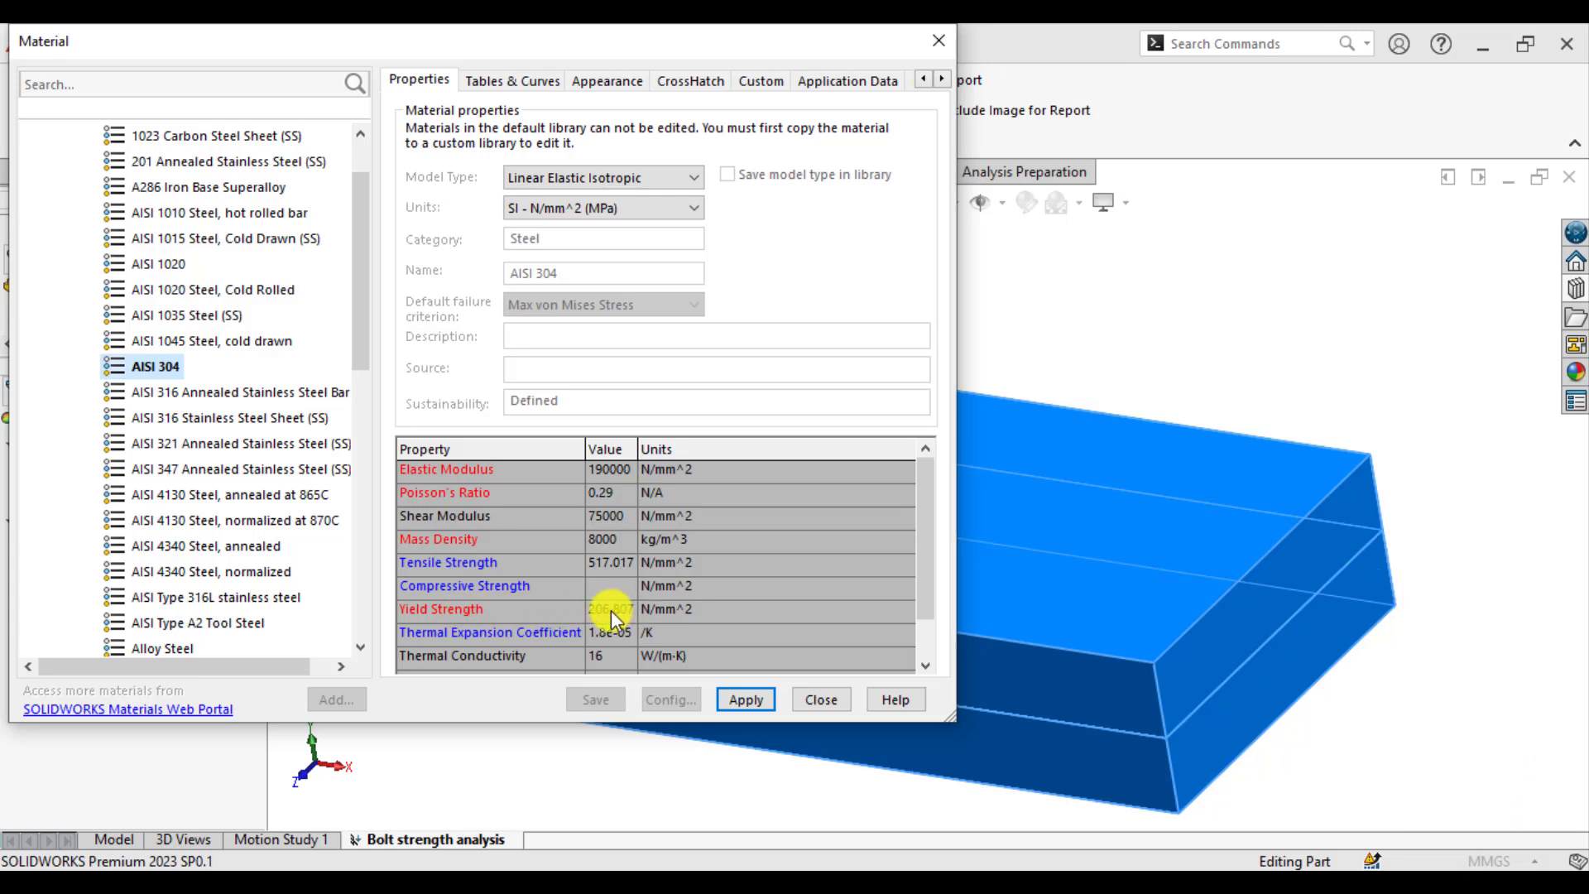
pyautogui.click(750, 699)
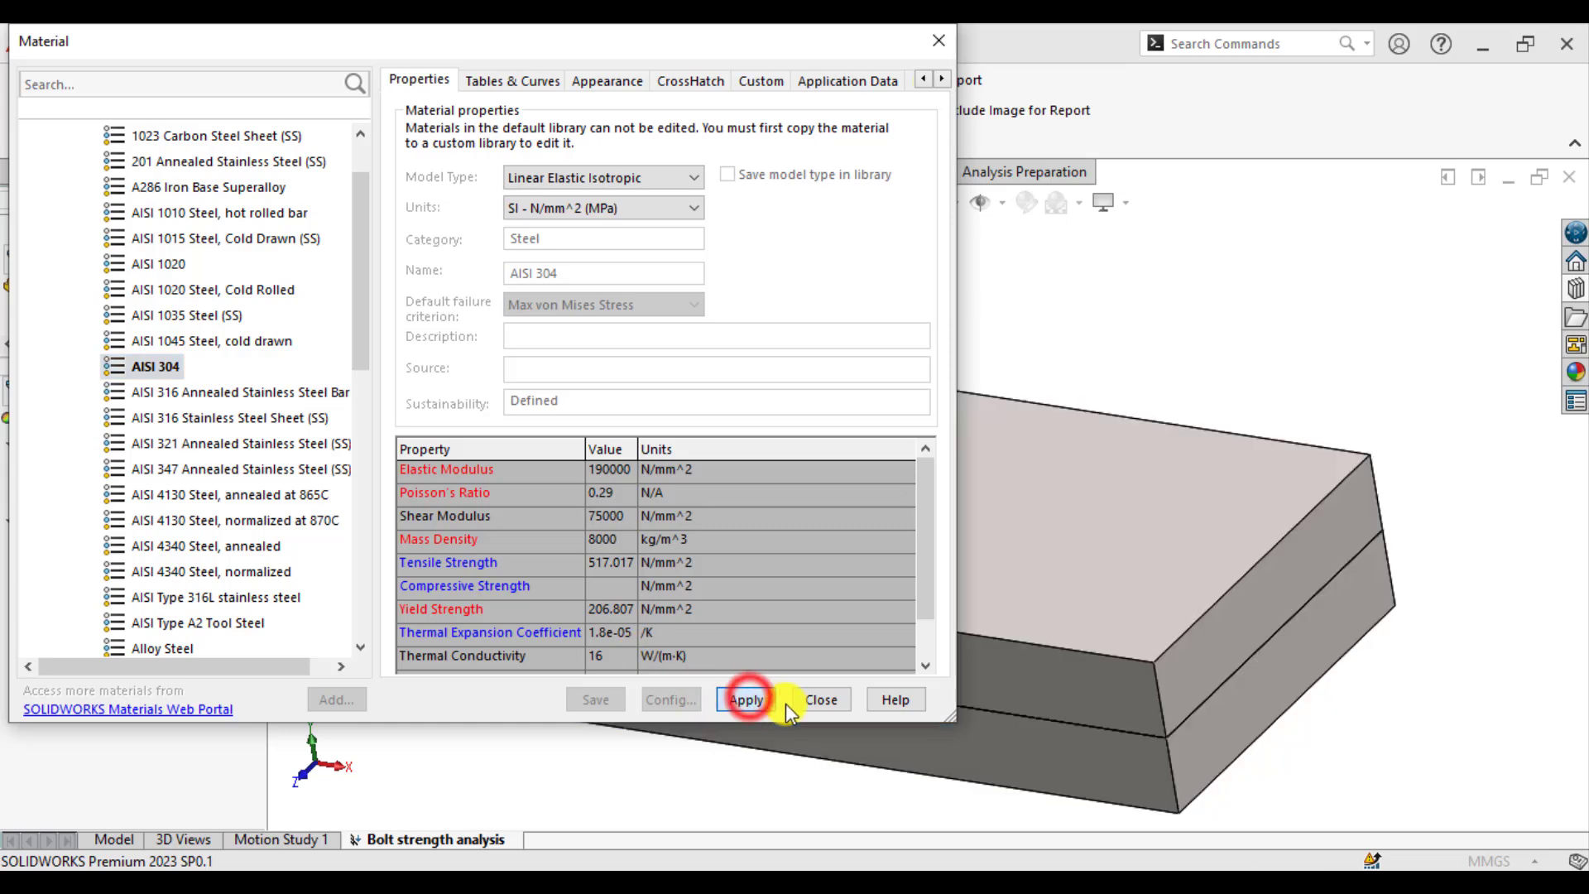
pyautogui.click(815, 699)
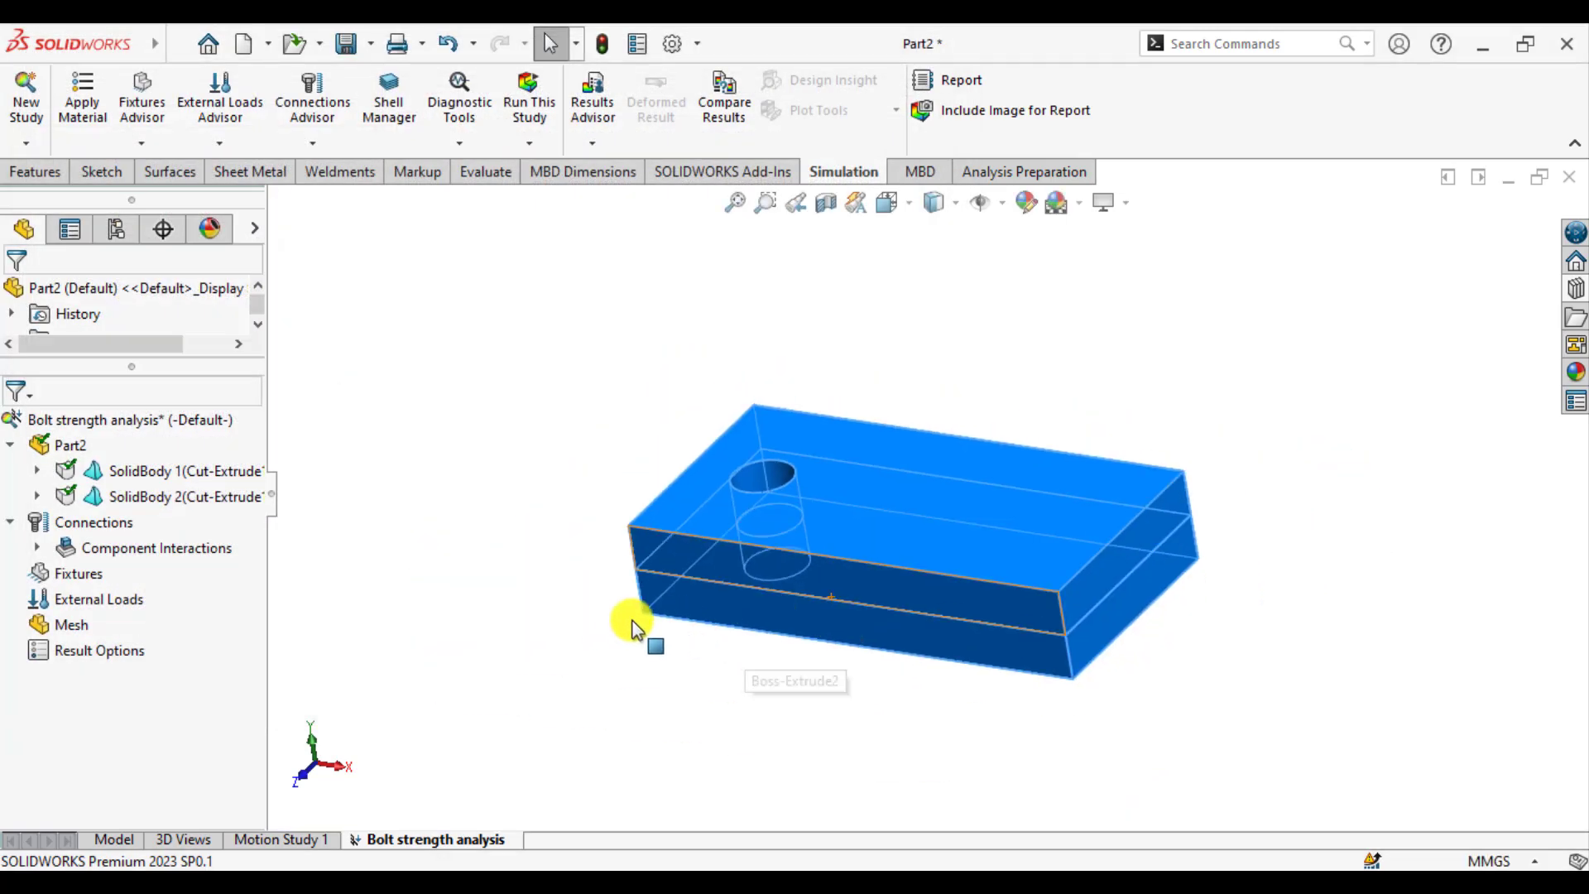
# Edit the Global Interaction definition to change its type to Contact.
pyautogui.click(520, 616)
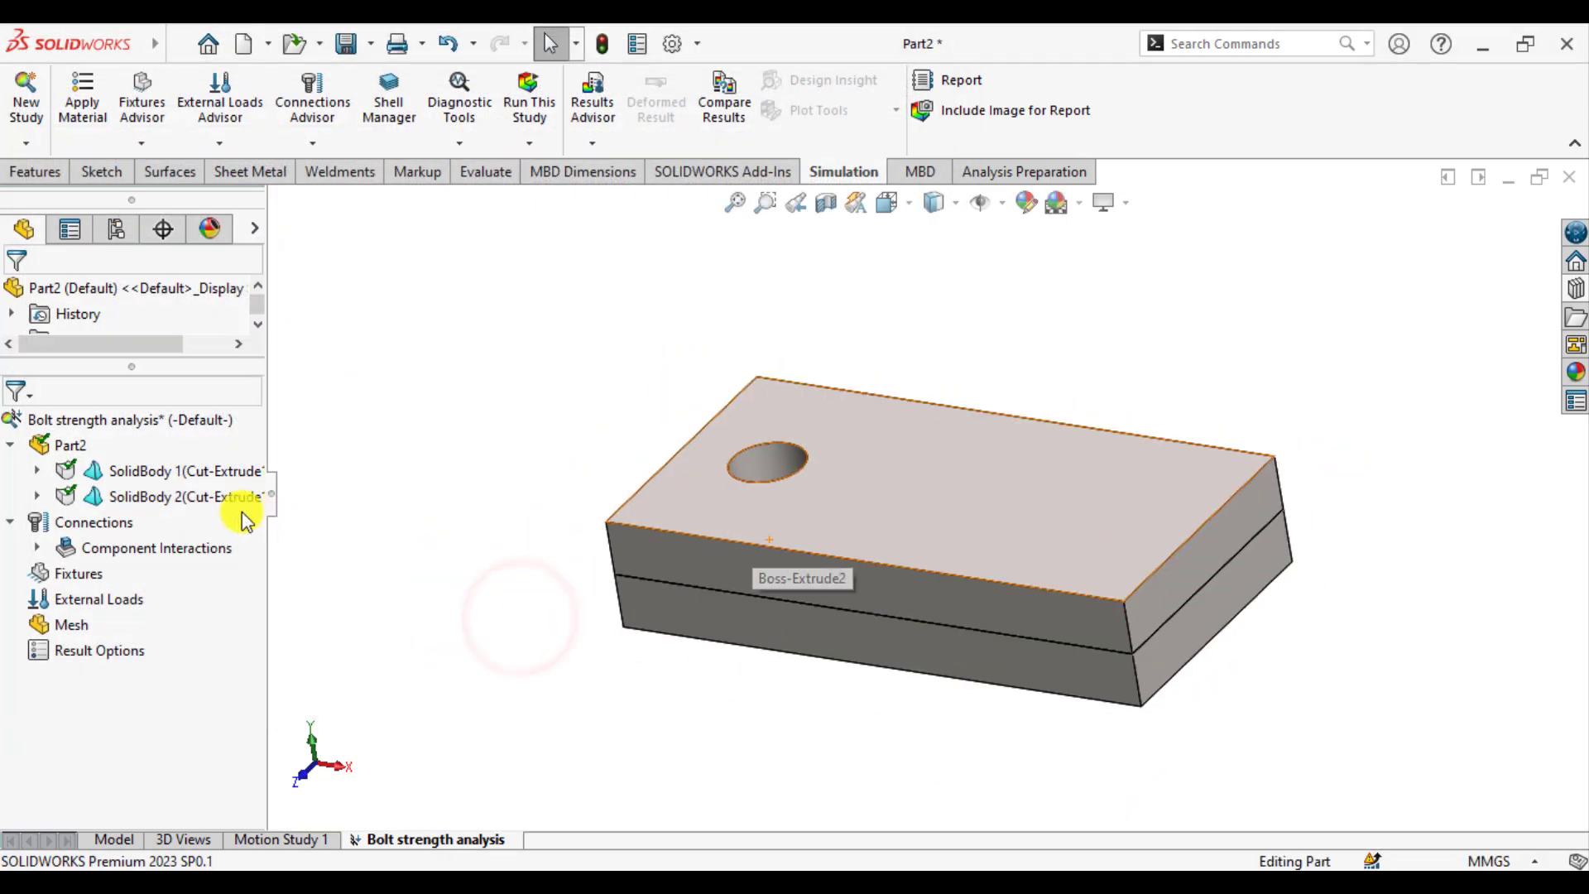
pyautogui.click(37, 547)
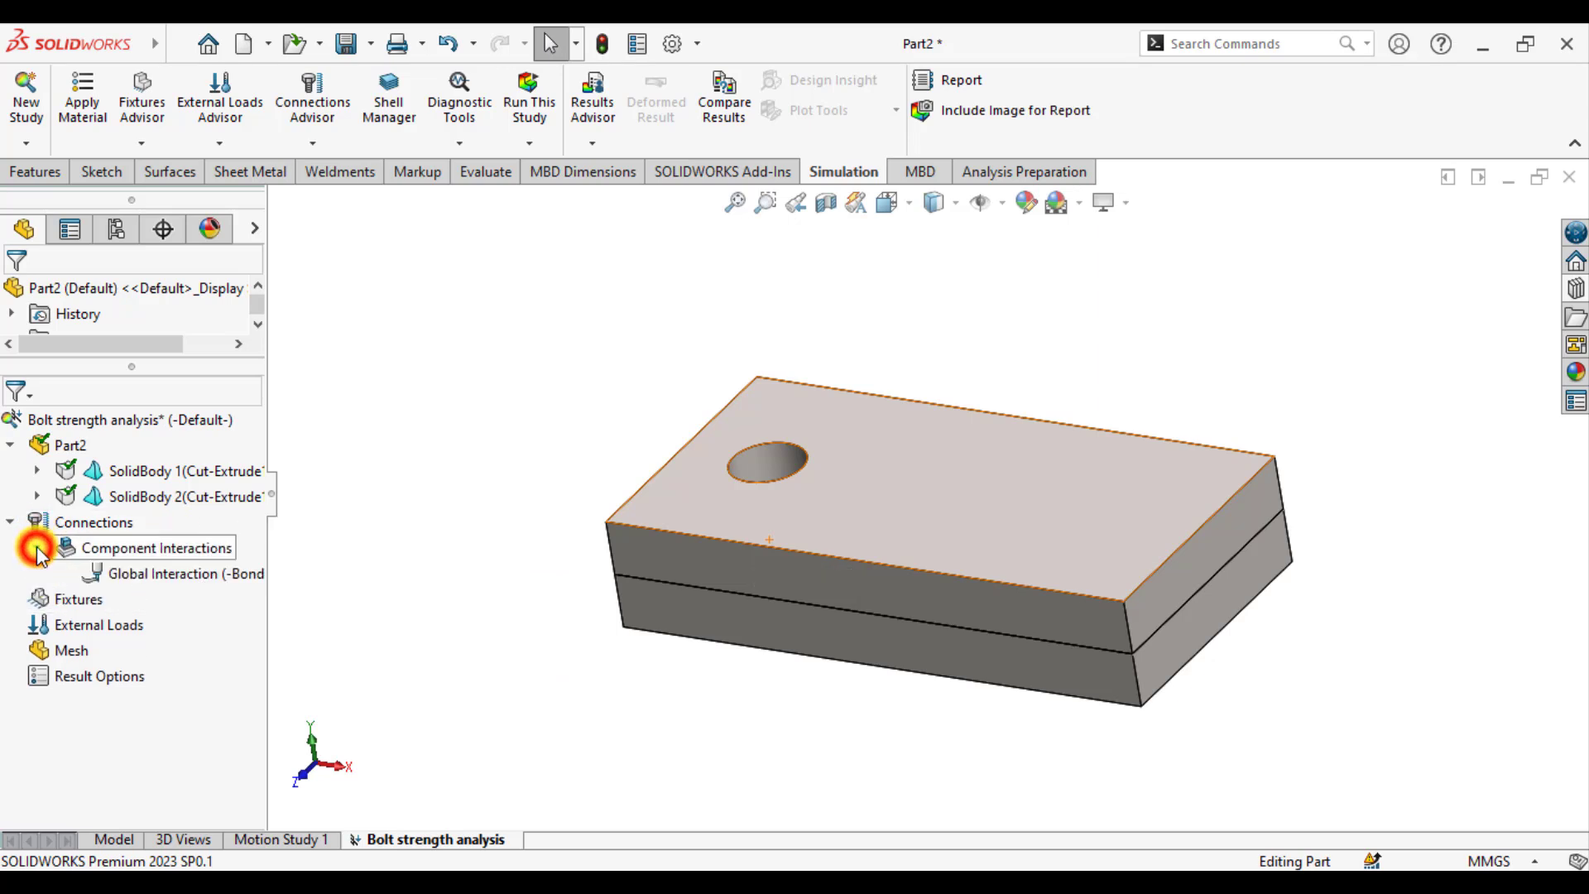
pyautogui.rightClick(176, 575)
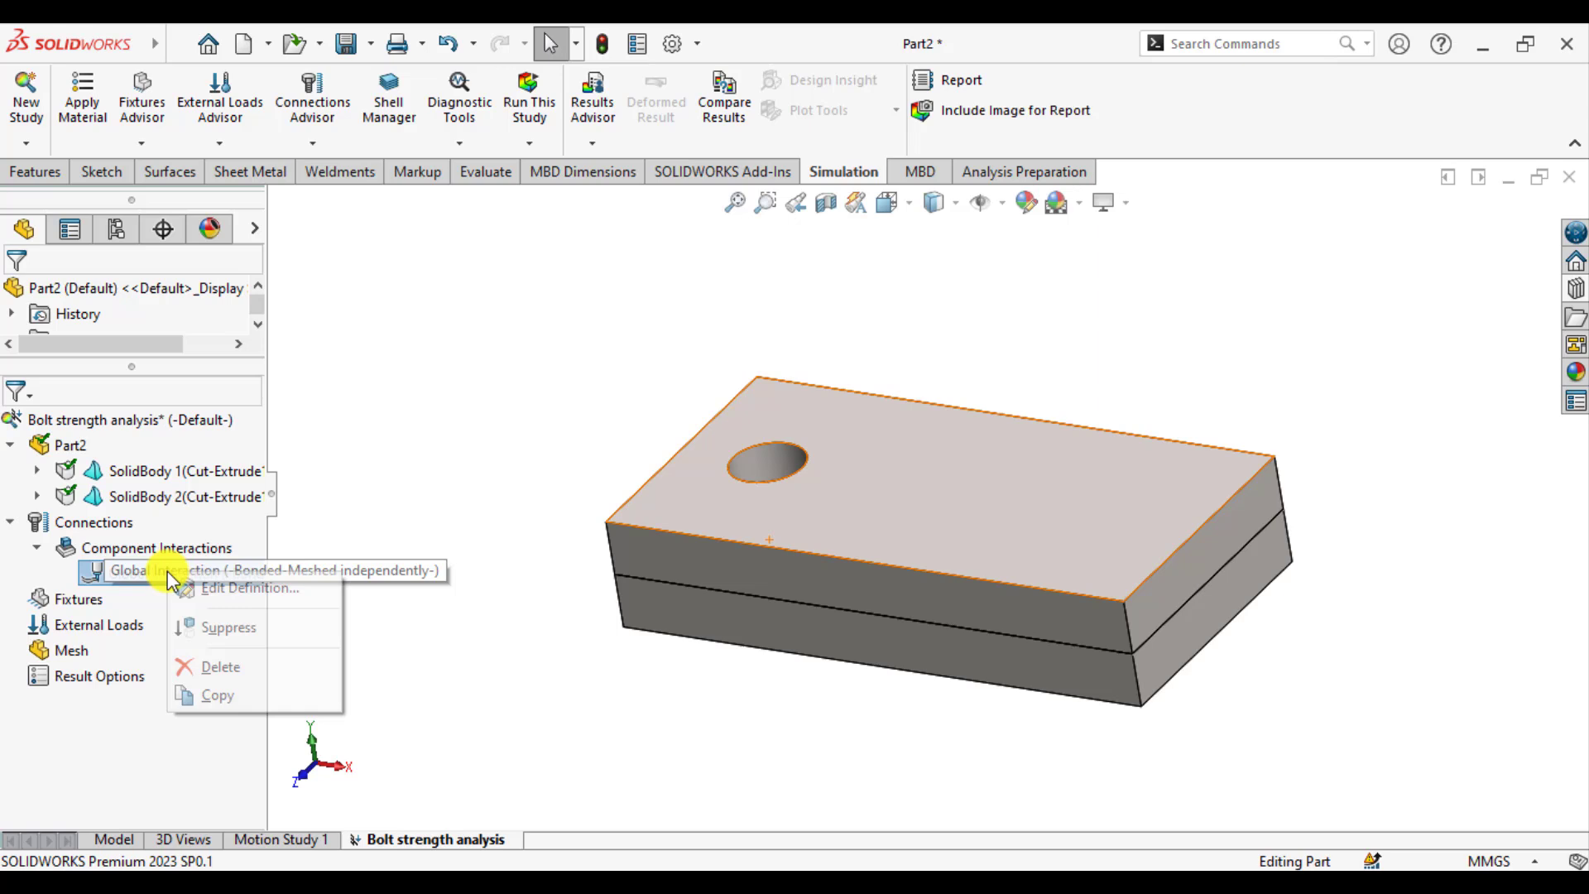
pyautogui.click(234, 588)
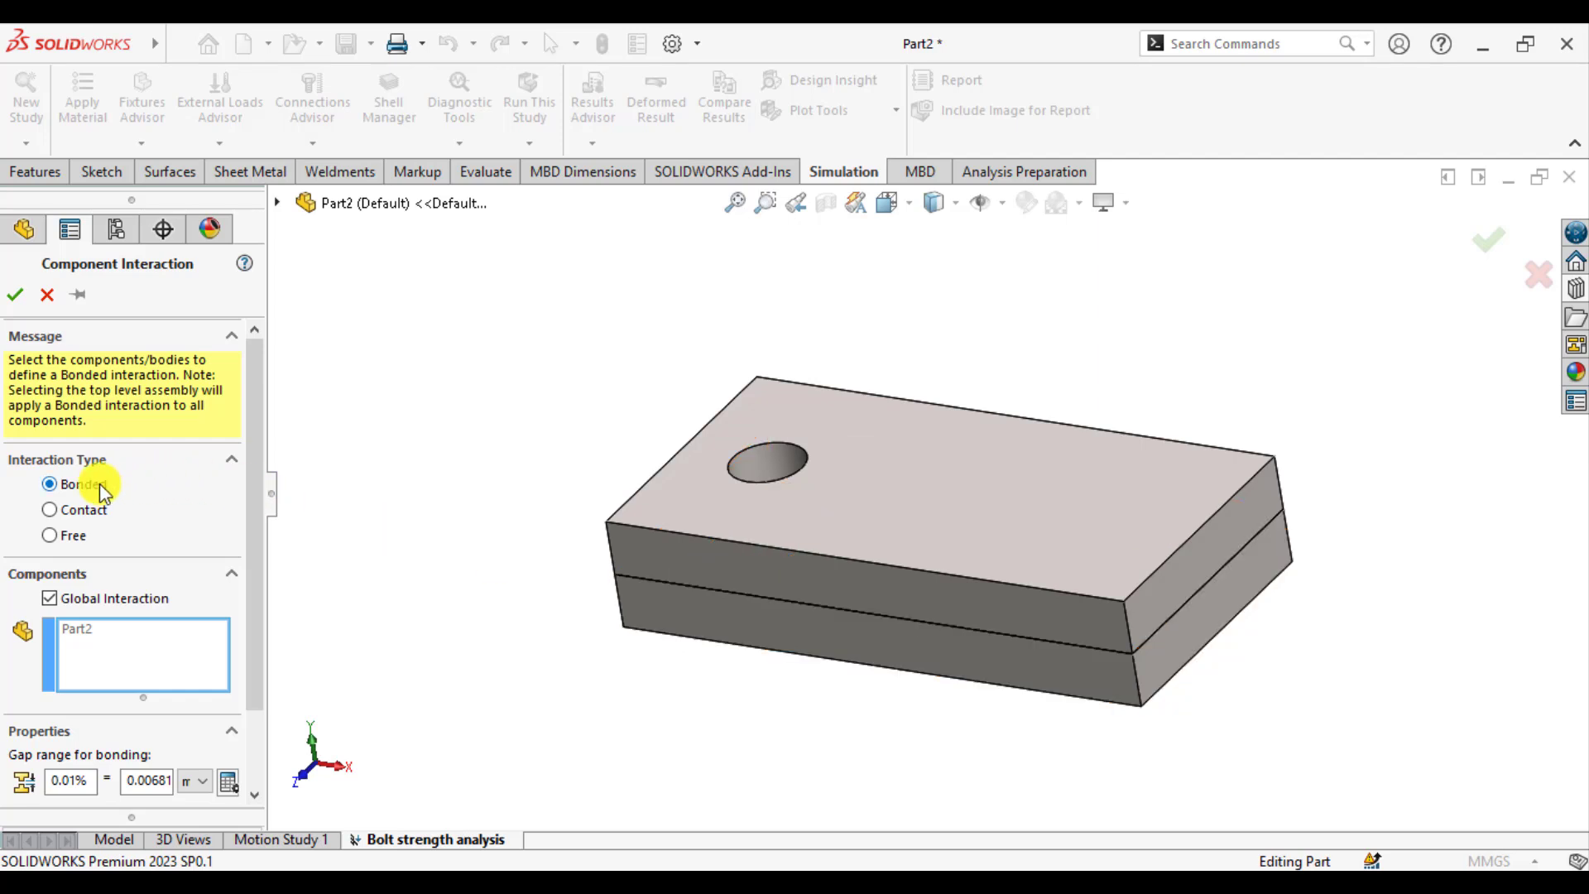
pyautogui.click(49, 509)
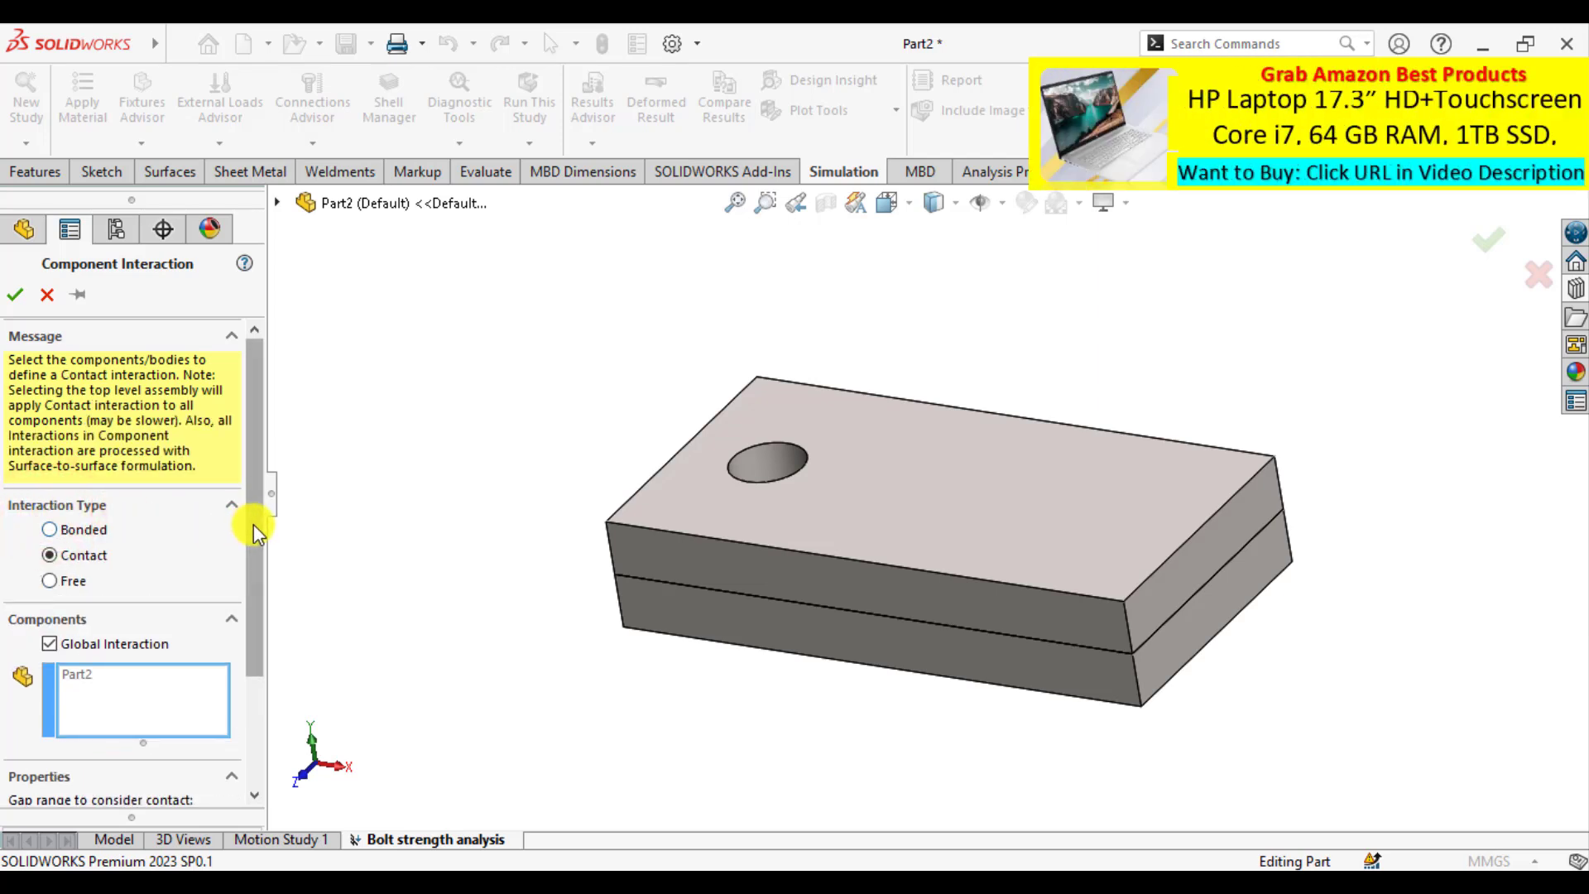
pyautogui.moveTo(253, 525); pyautogui.dragTo(273, 679)
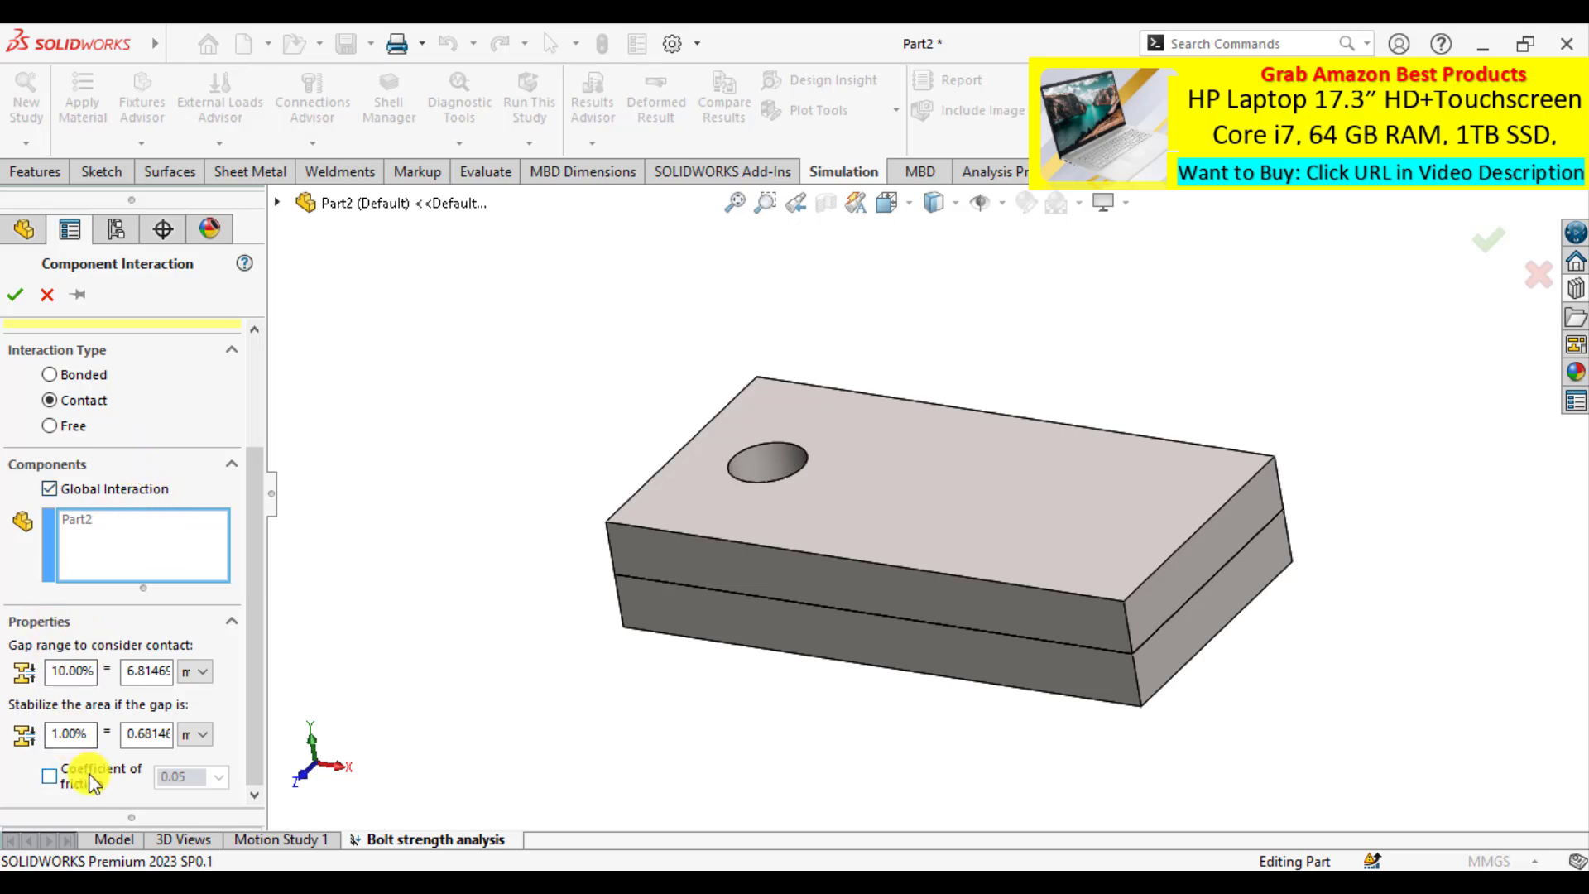
pyautogui.click(15, 294)
pyautogui.click(463, 413)
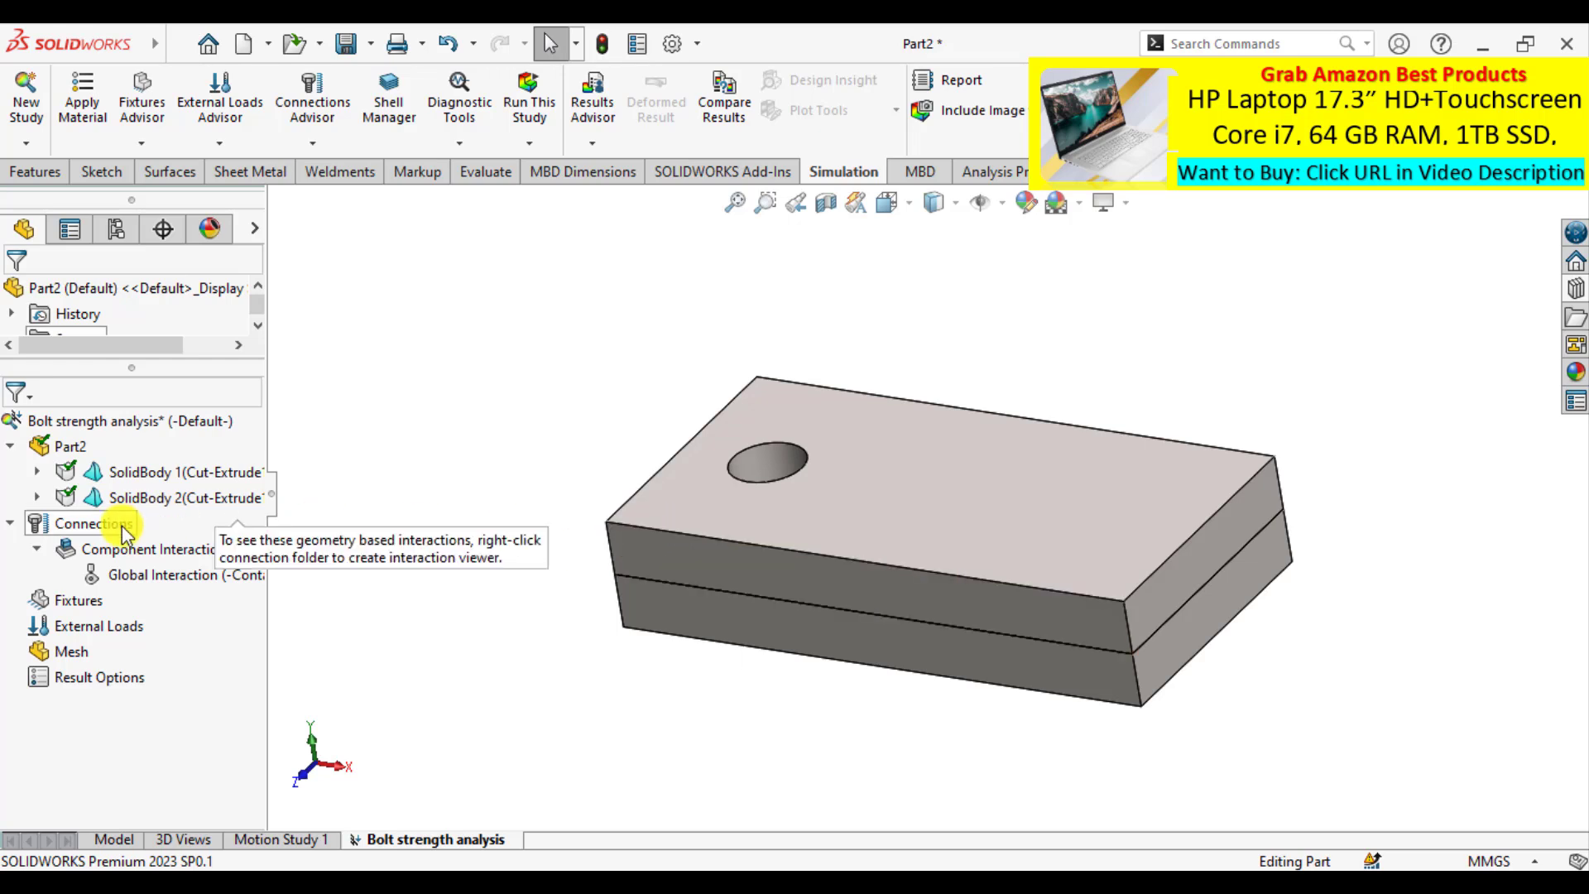
# Add a bolt connector using the hole's top edge for the head and bottom edge for the nut.
pyautogui.rightClick(98, 528)
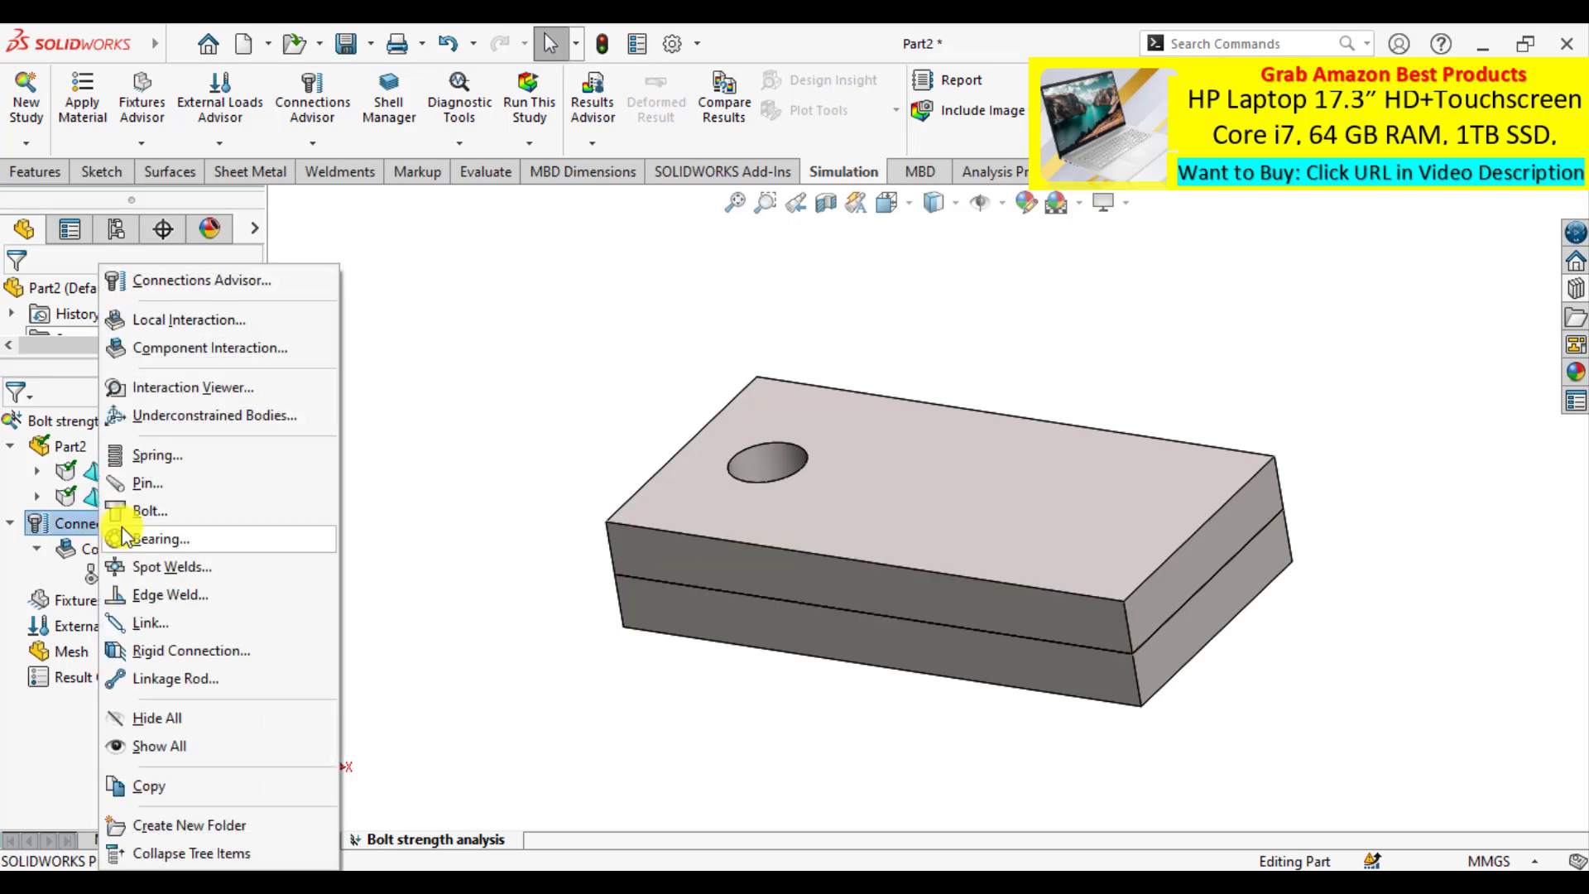
pyautogui.click(131, 512)
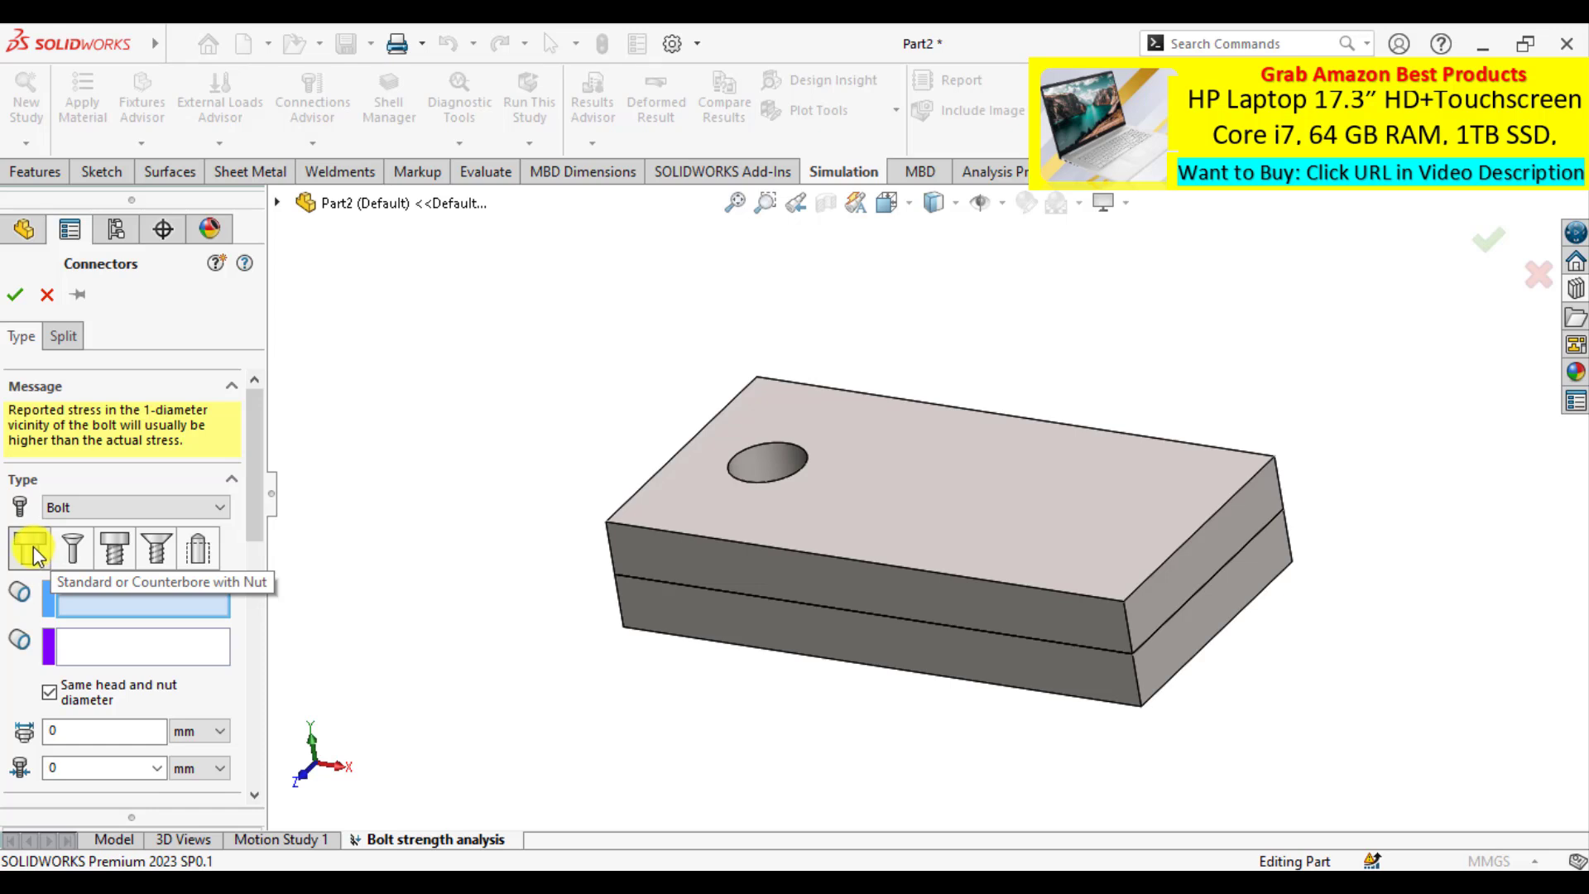
pyautogui.click(78, 593)
pyautogui.click(762, 484)
pyautogui.click(100, 653)
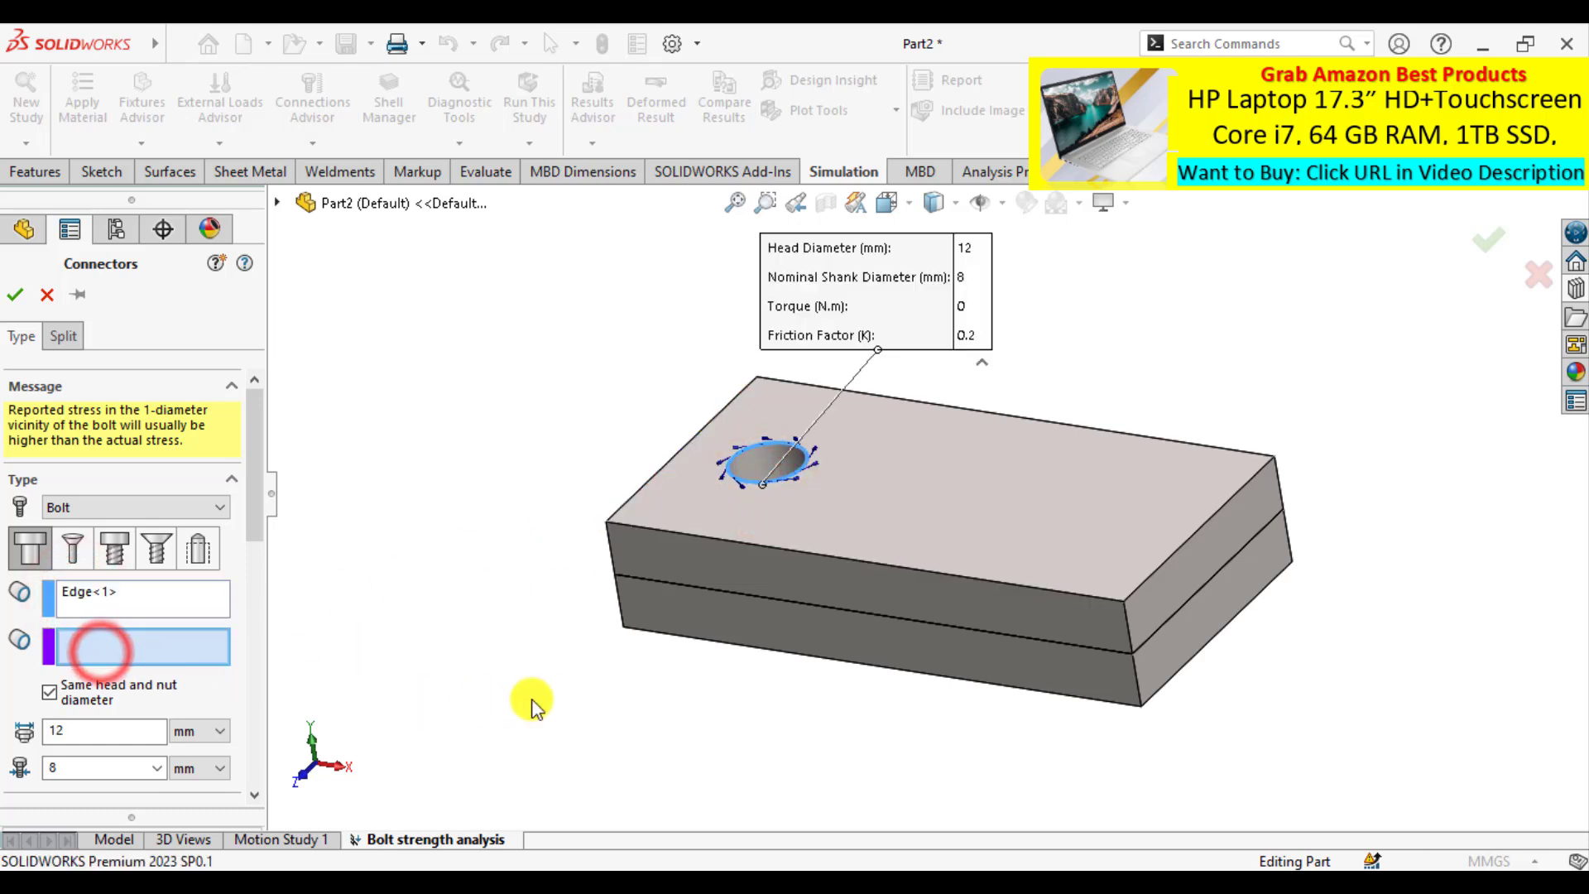
pyautogui.moveTo(548, 698); pyautogui.dragTo(594, 471, button='middle')
pyautogui.click(726, 639)
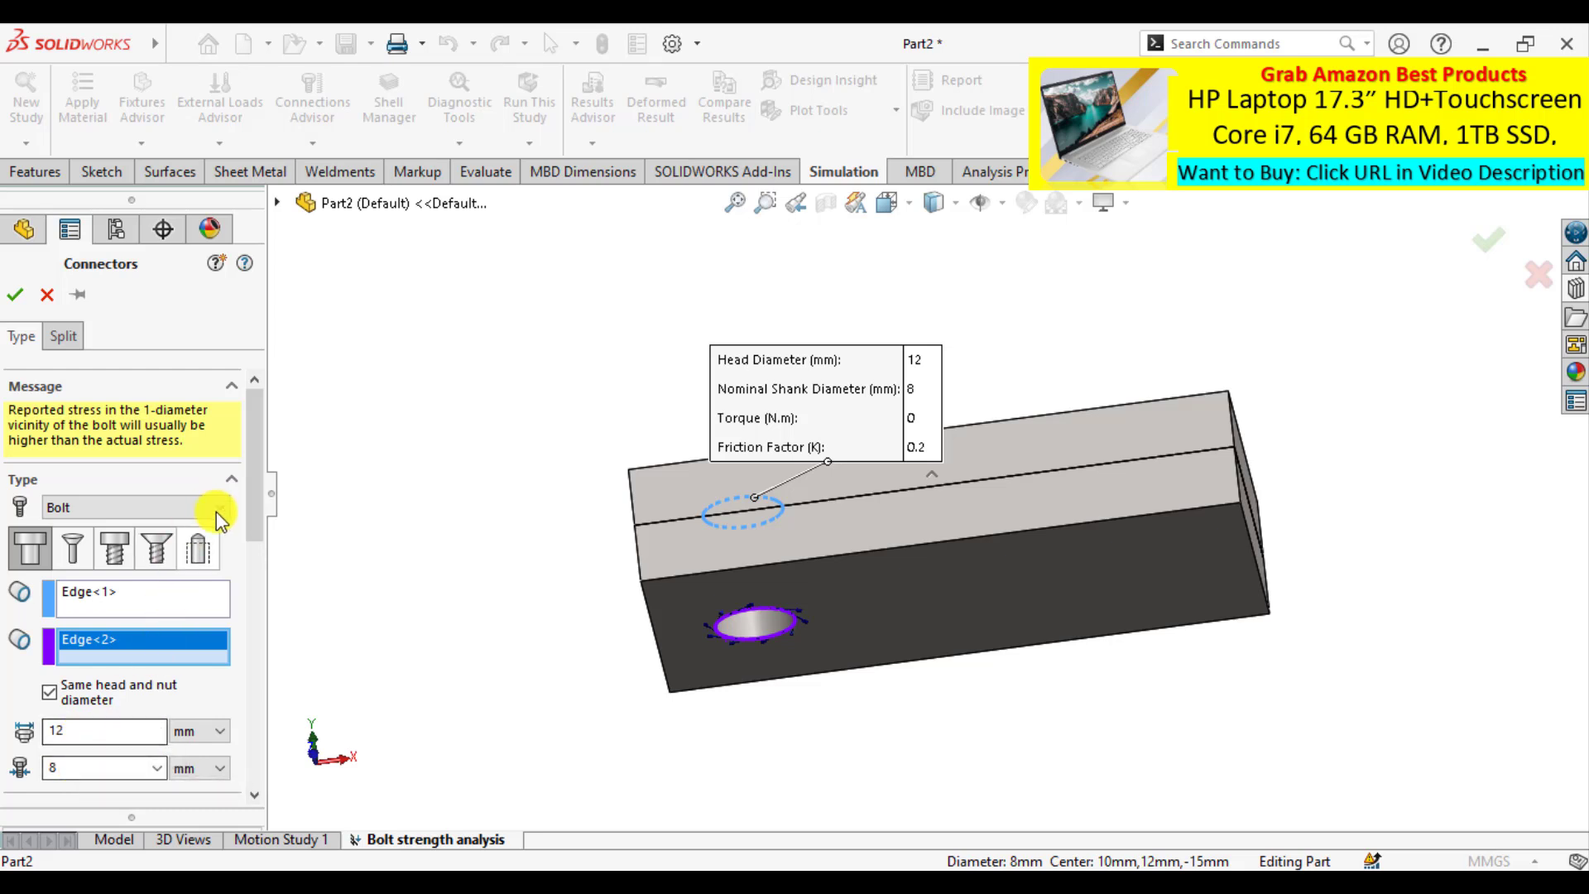
# Set the bolt pre-load to Axial 0 N, accept the connector, and inspect it.
pyautogui.moveTo(257, 508); pyautogui.dragTo(264, 745)
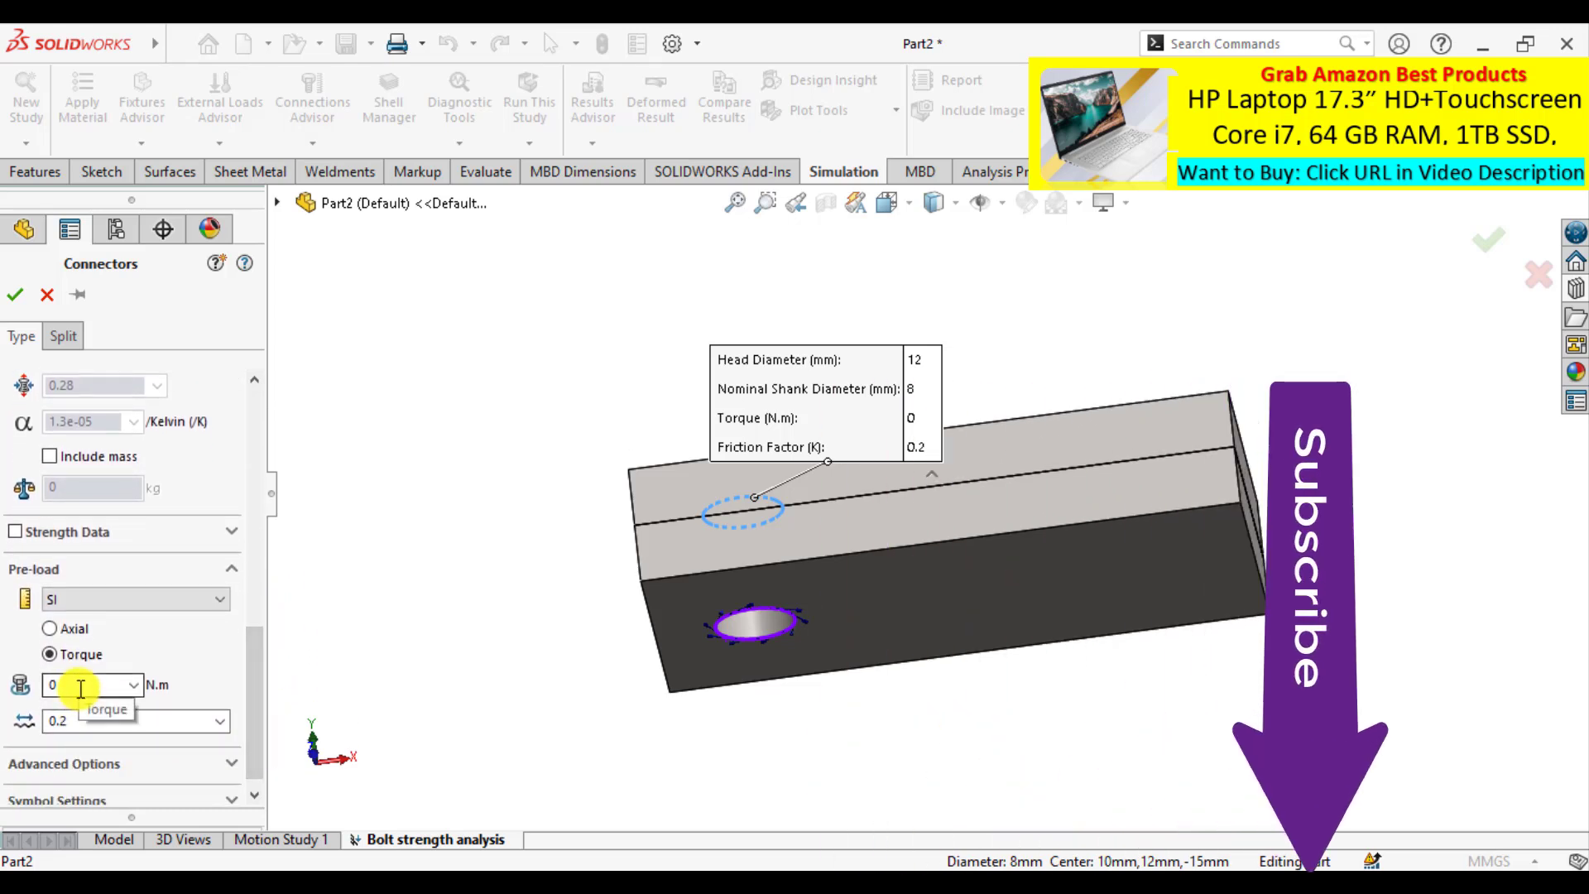
pyautogui.click(50, 628)
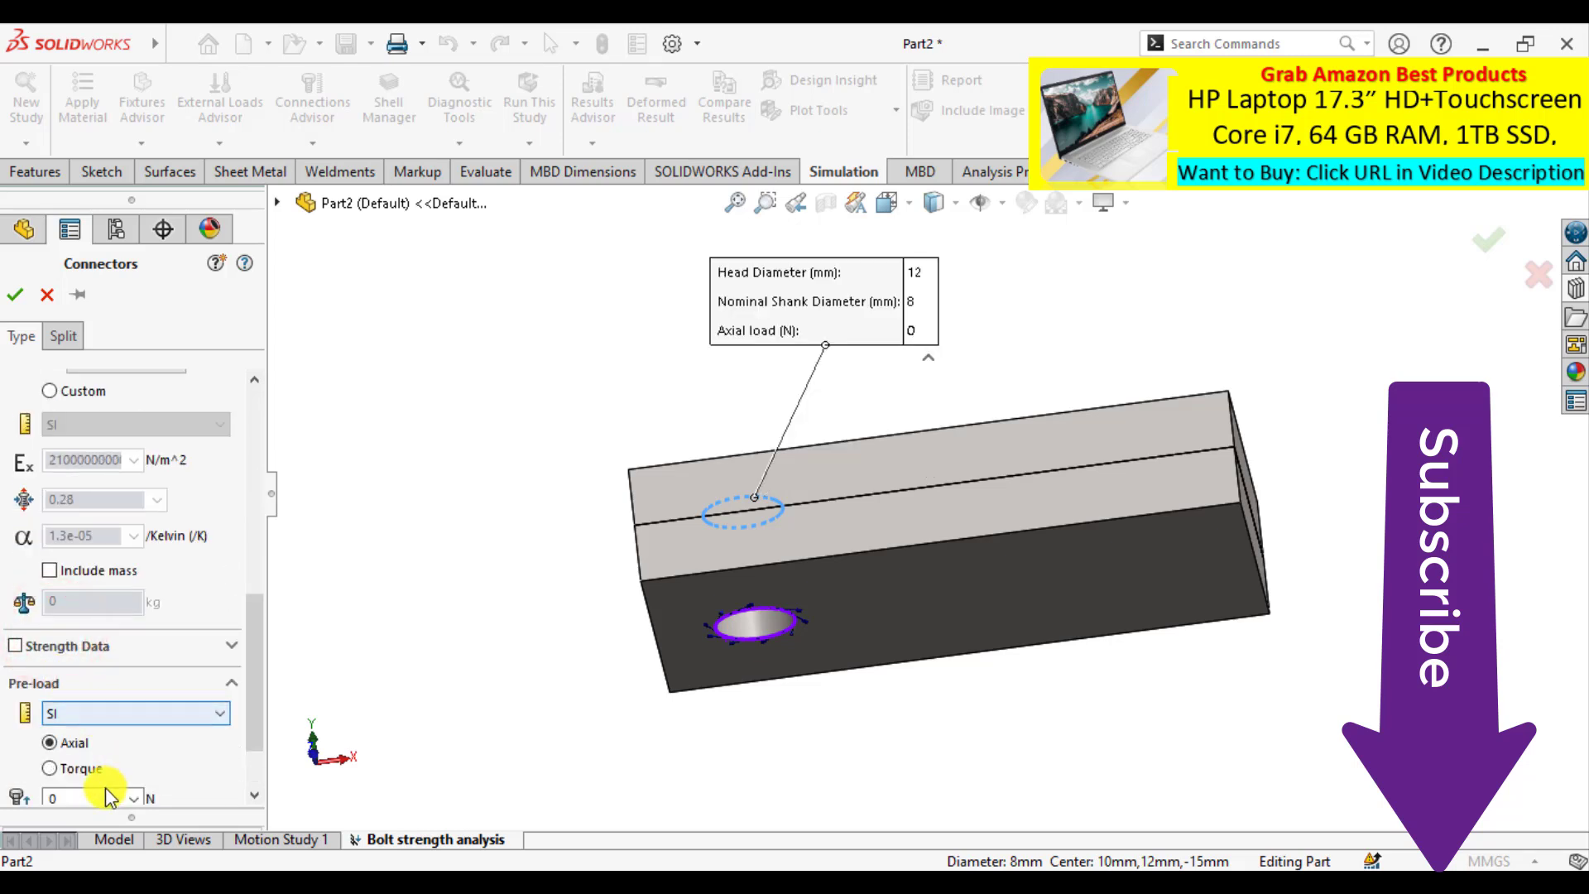
pyautogui.moveTo(256, 670); pyautogui.dragTo(248, 751)
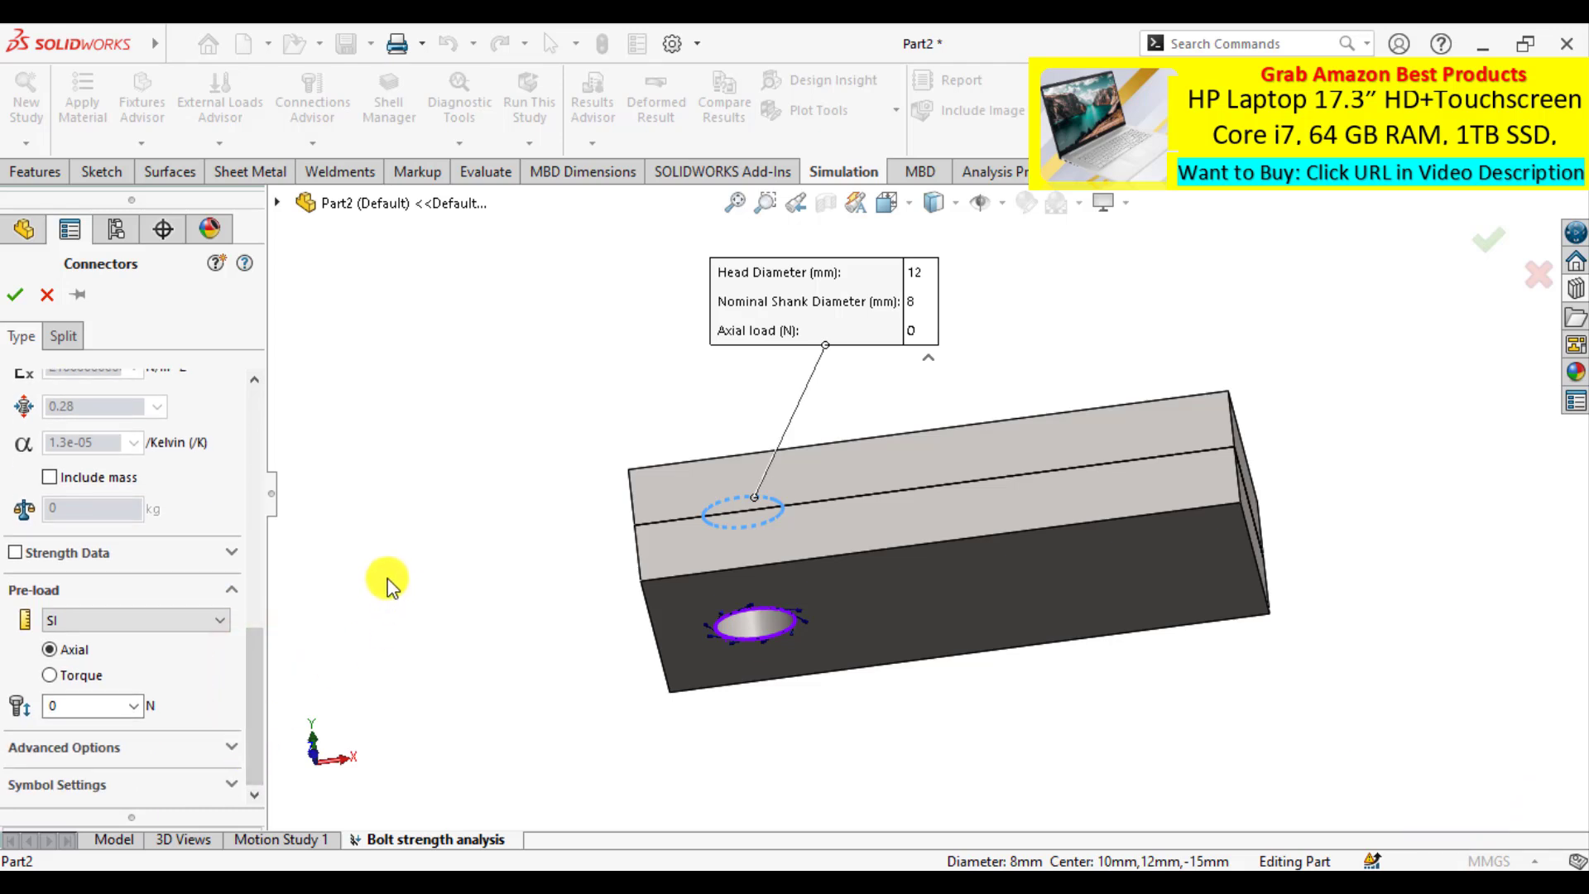
pyautogui.click(17, 299)
pyautogui.moveTo(543, 360); pyautogui.dragTo(518, 566, button='middle')
pyautogui.scroll(-5, 844, 495)
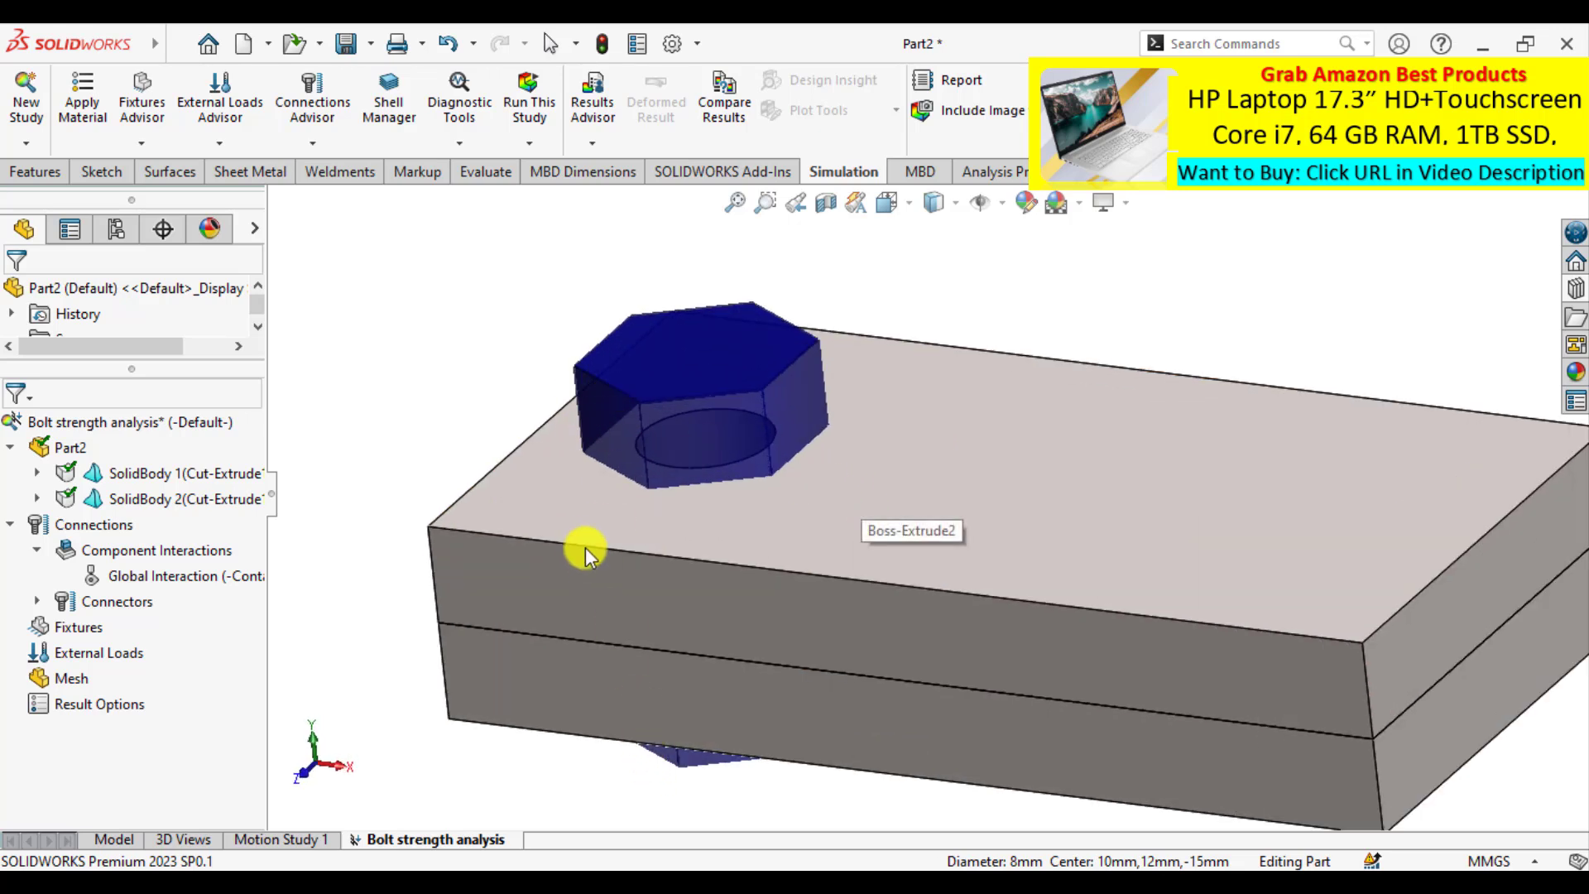
pyautogui.press('f')
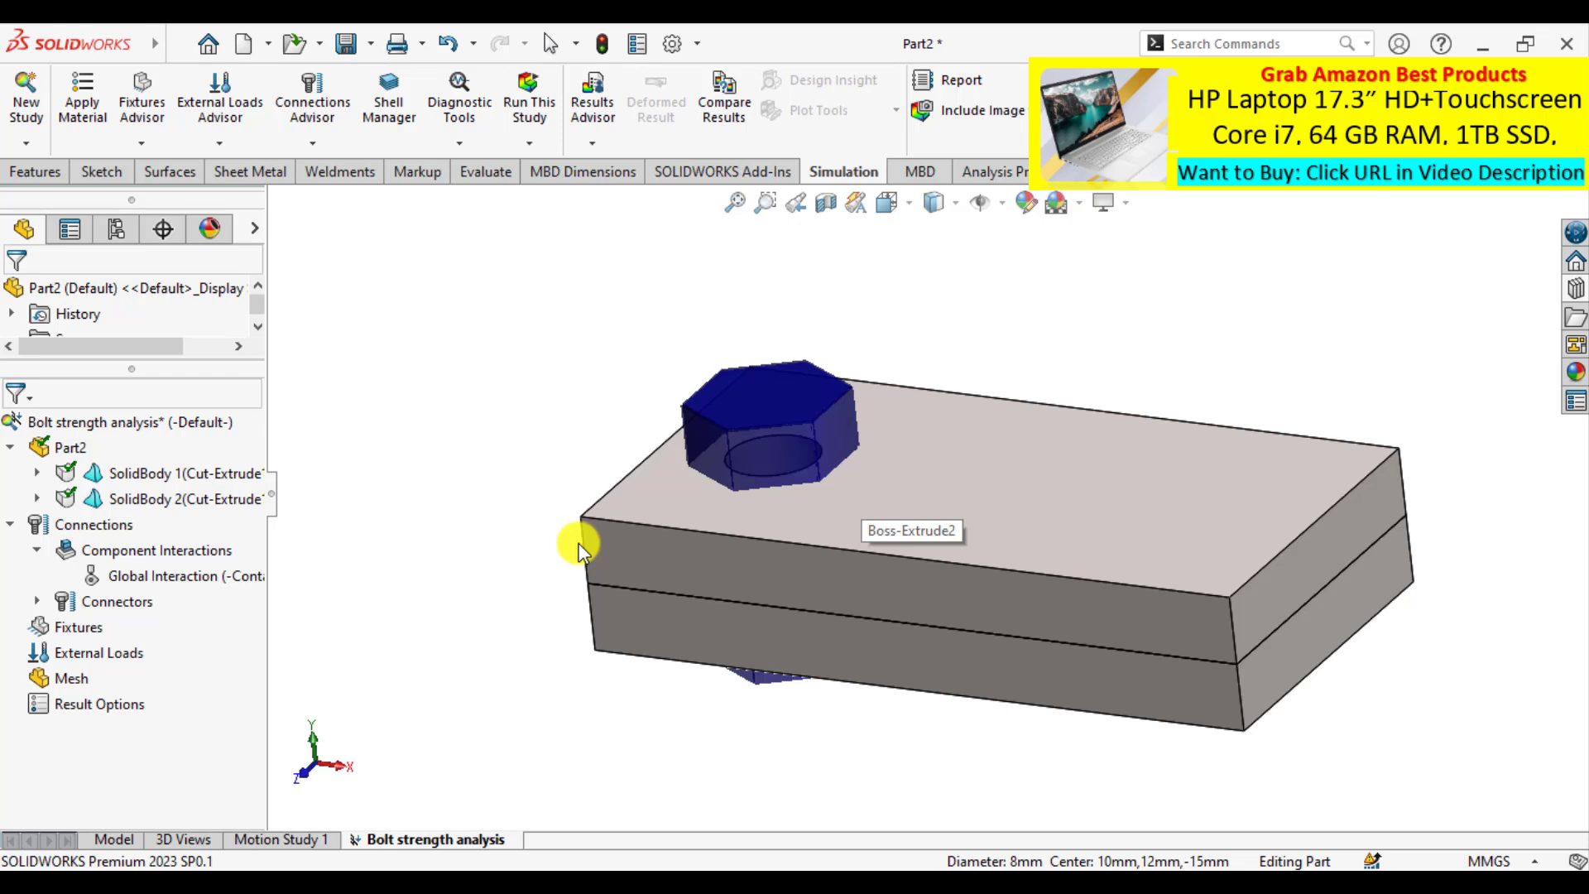
# Apply a Fixed Geometry restraint to the lower plate's right end face.
pyautogui.rightClick(76, 627)
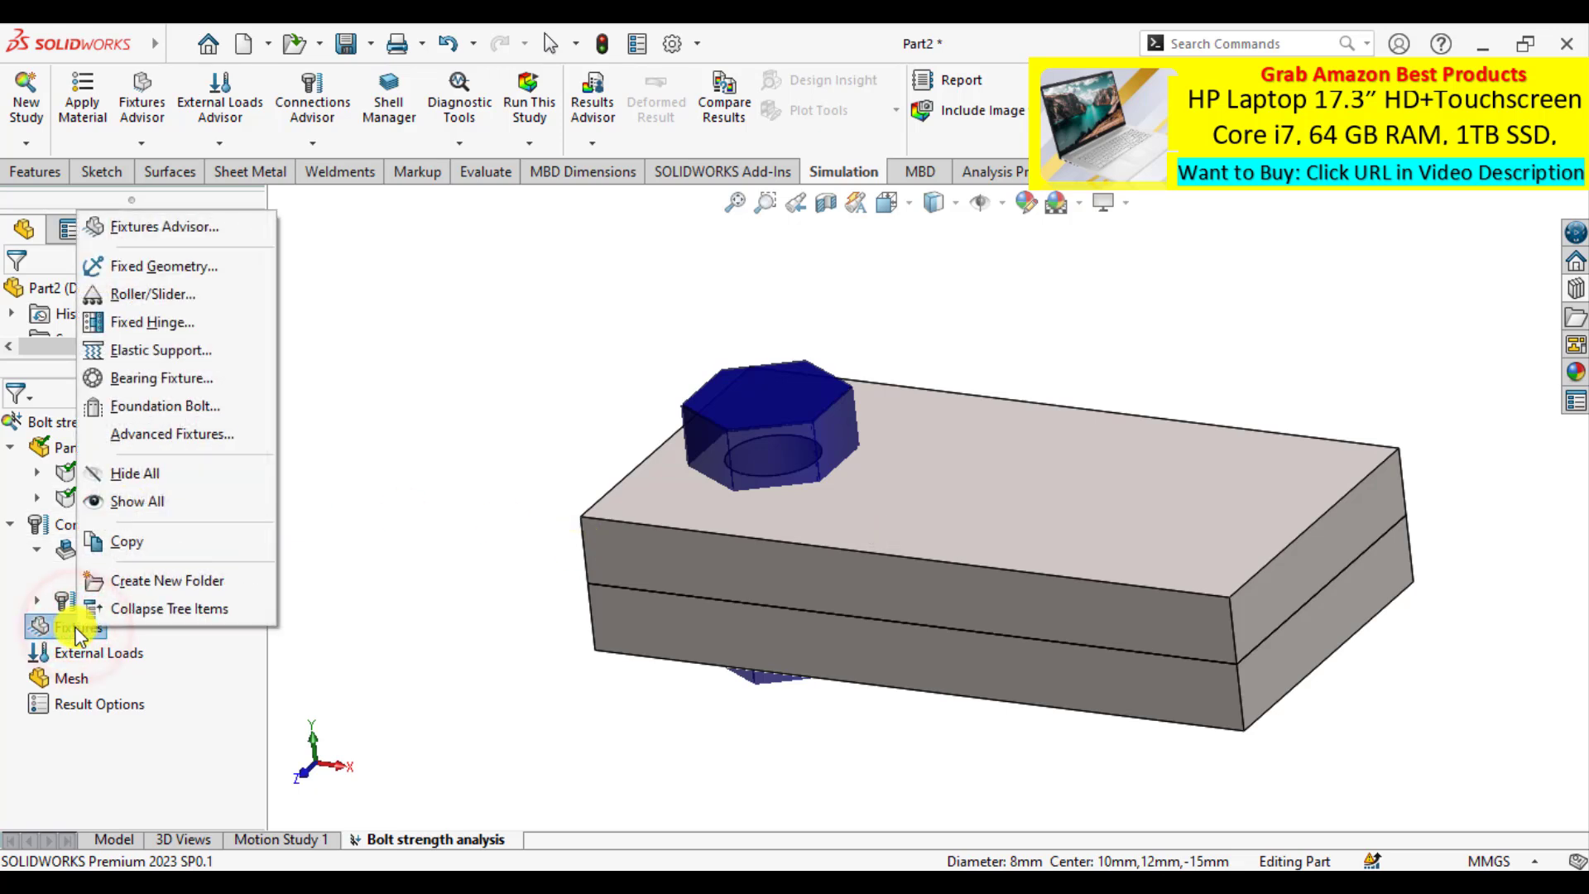
pyautogui.click(159, 266)
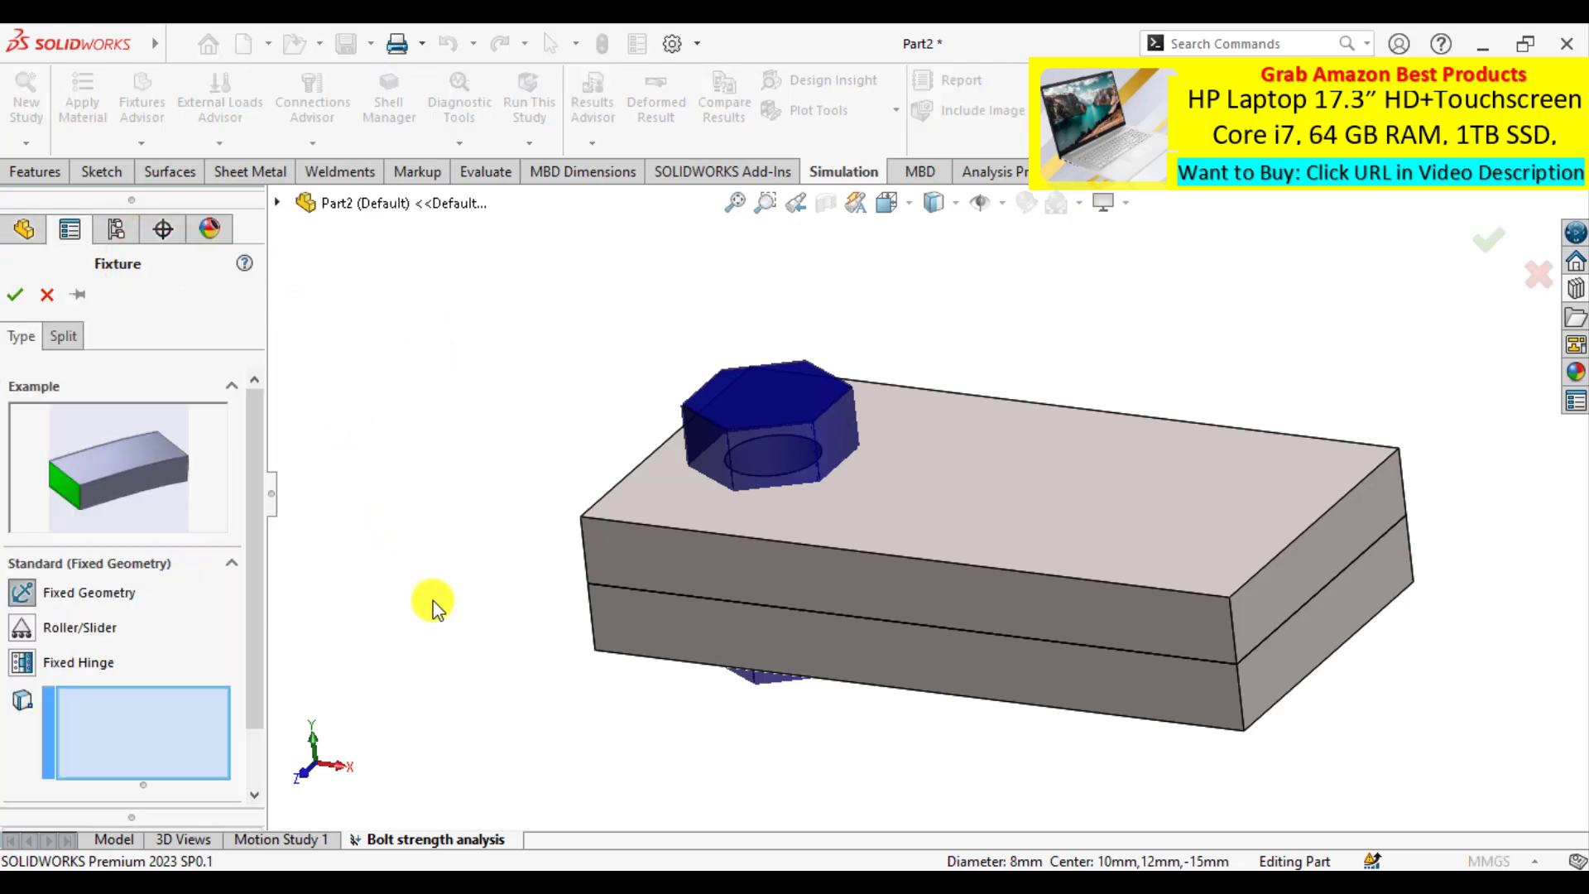
pyautogui.moveTo(437, 602); pyautogui.dragTo(447, 527, button='middle')
pyautogui.click(1251, 616)
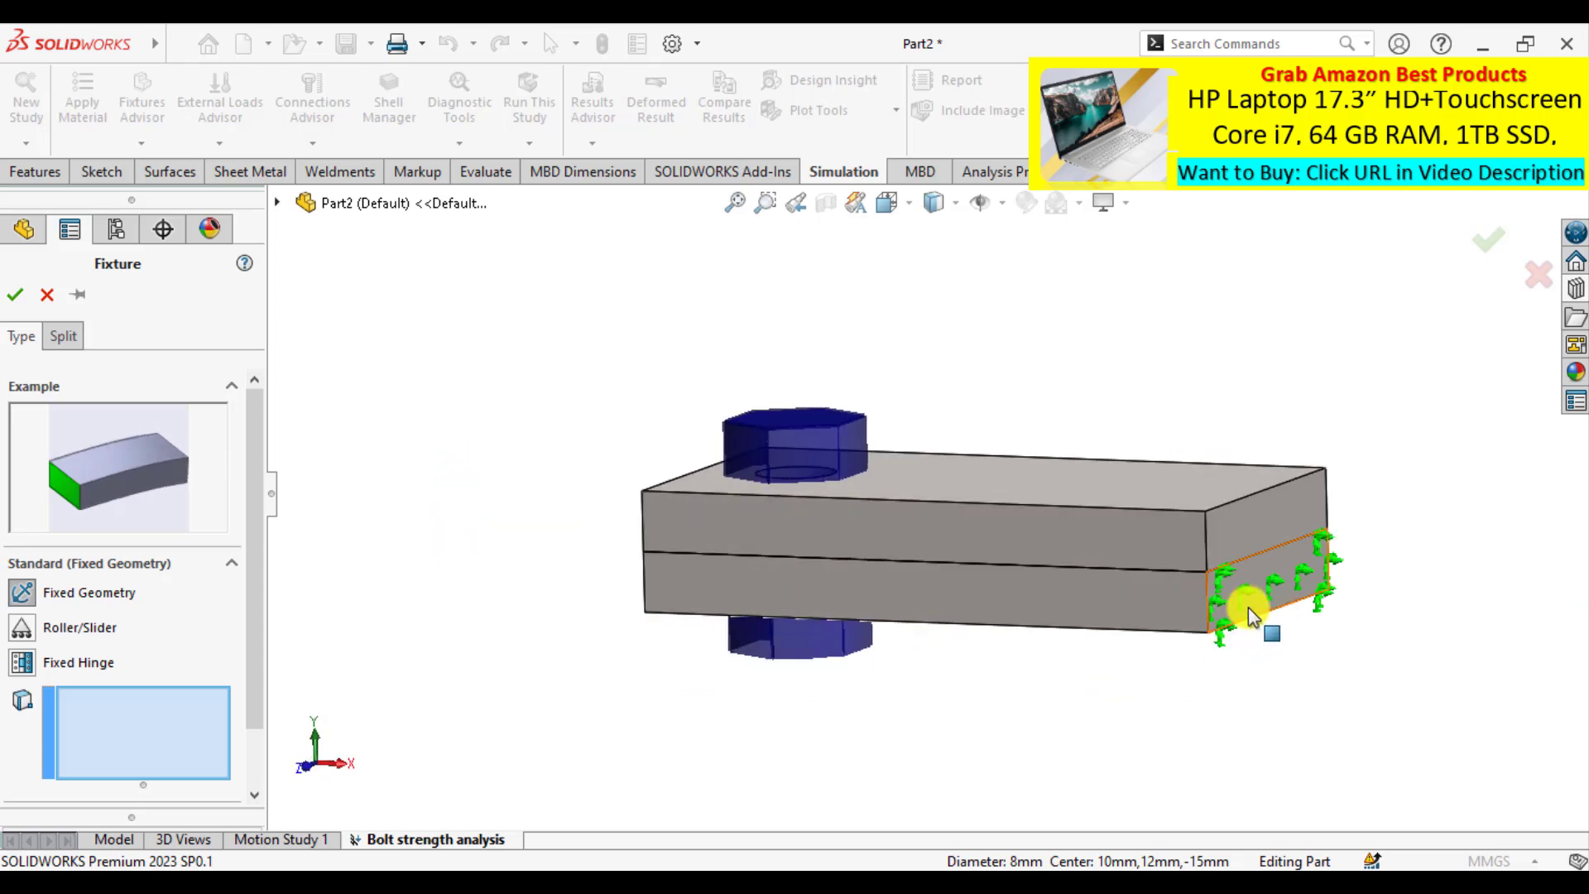
pyautogui.click(16, 297)
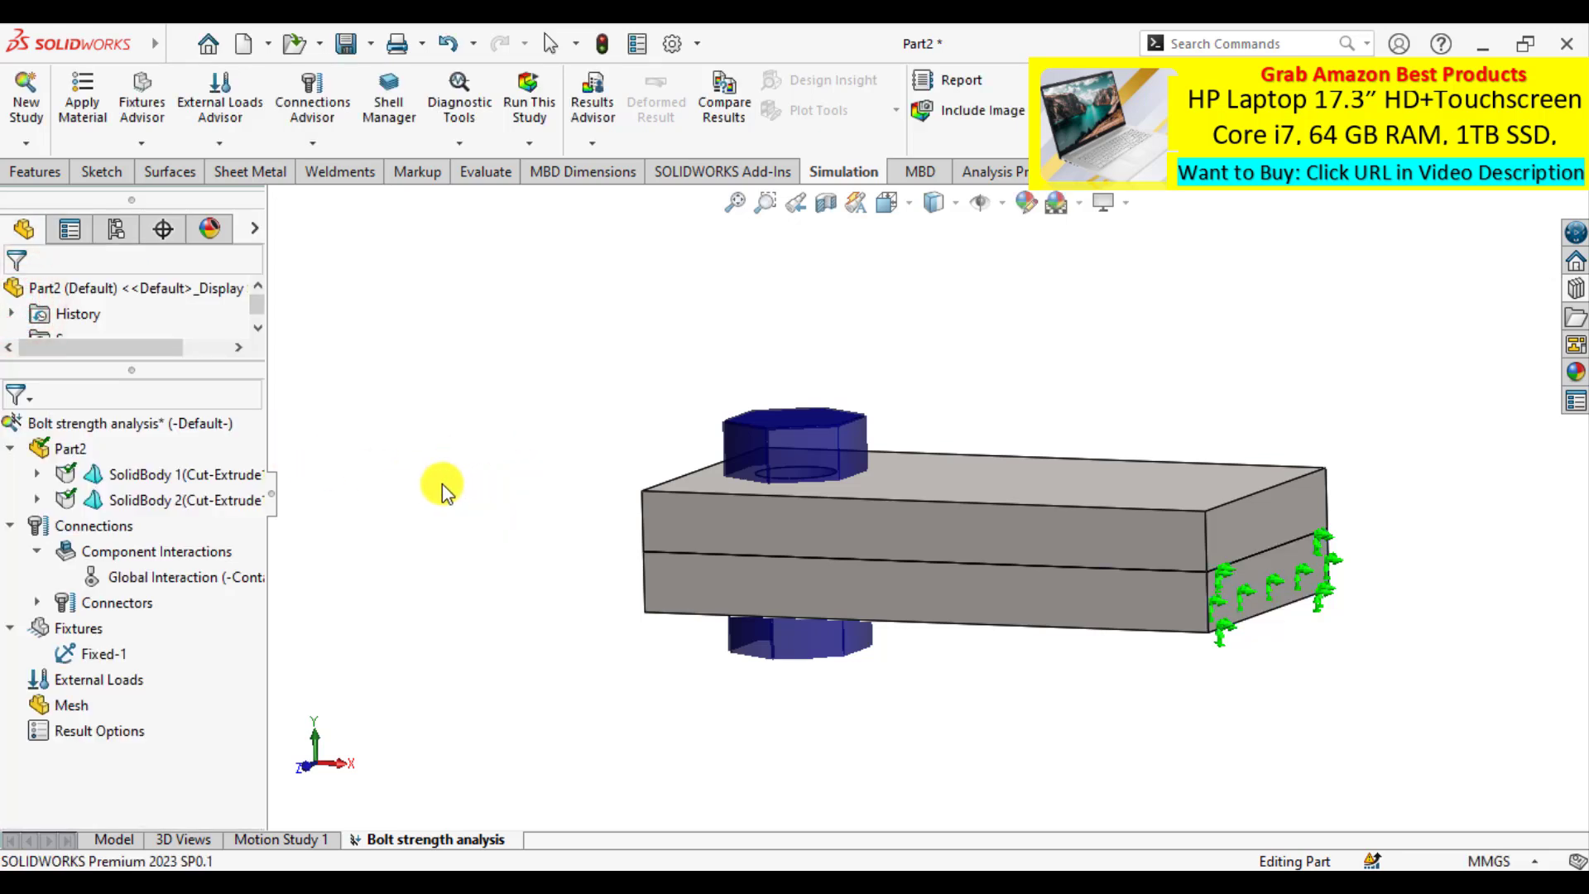
# Add a force on the plates' right end face, referenced to the Front Plane.
pyautogui.rightClick(79, 680)
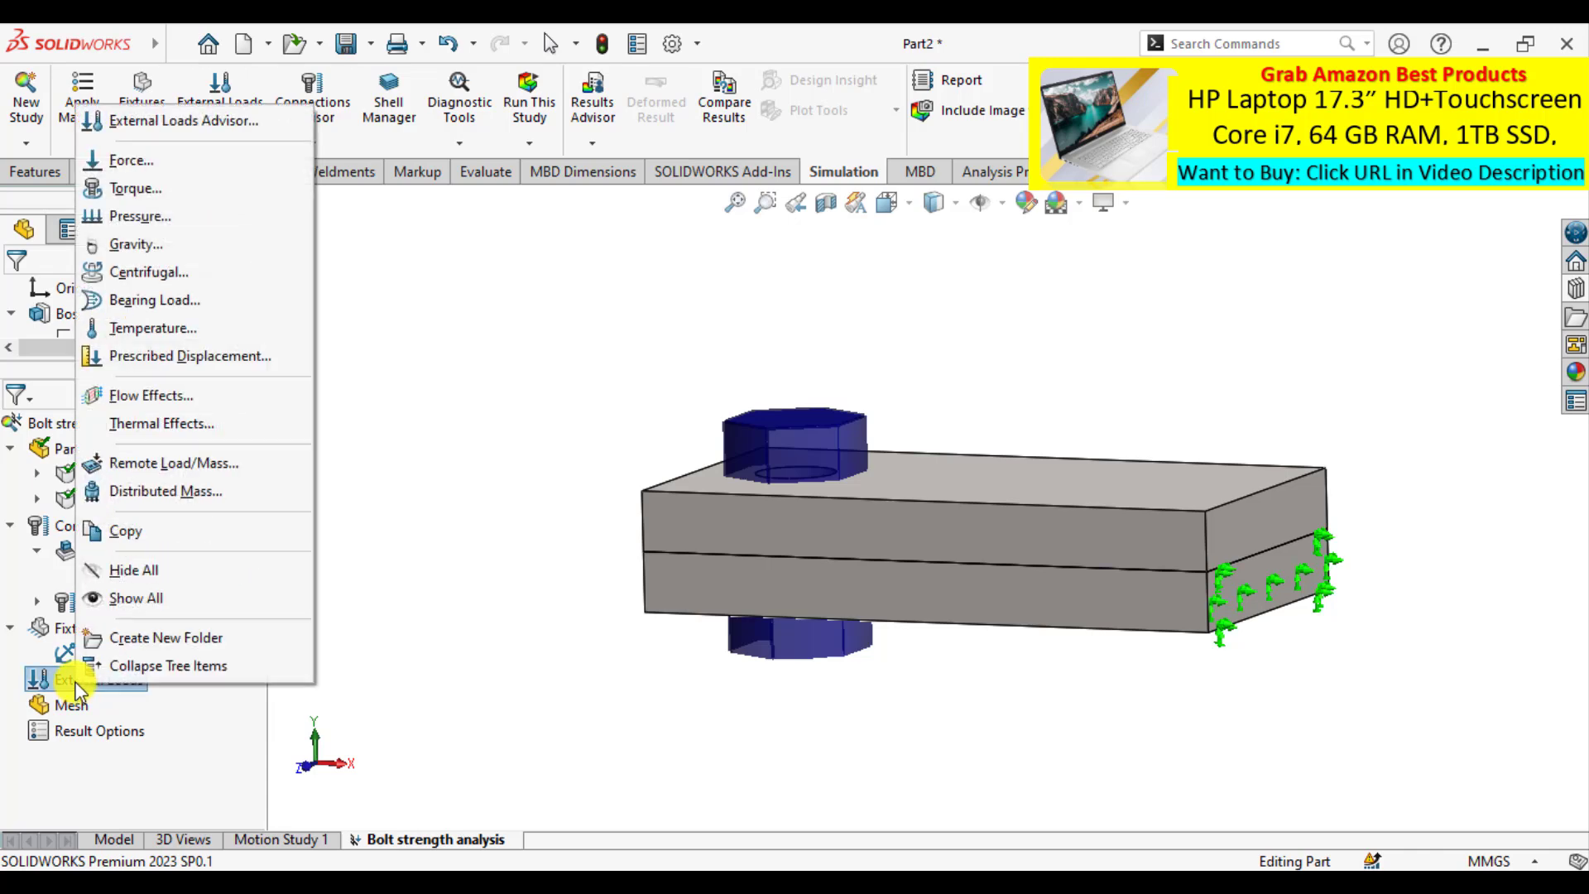
pyautogui.click(89, 162)
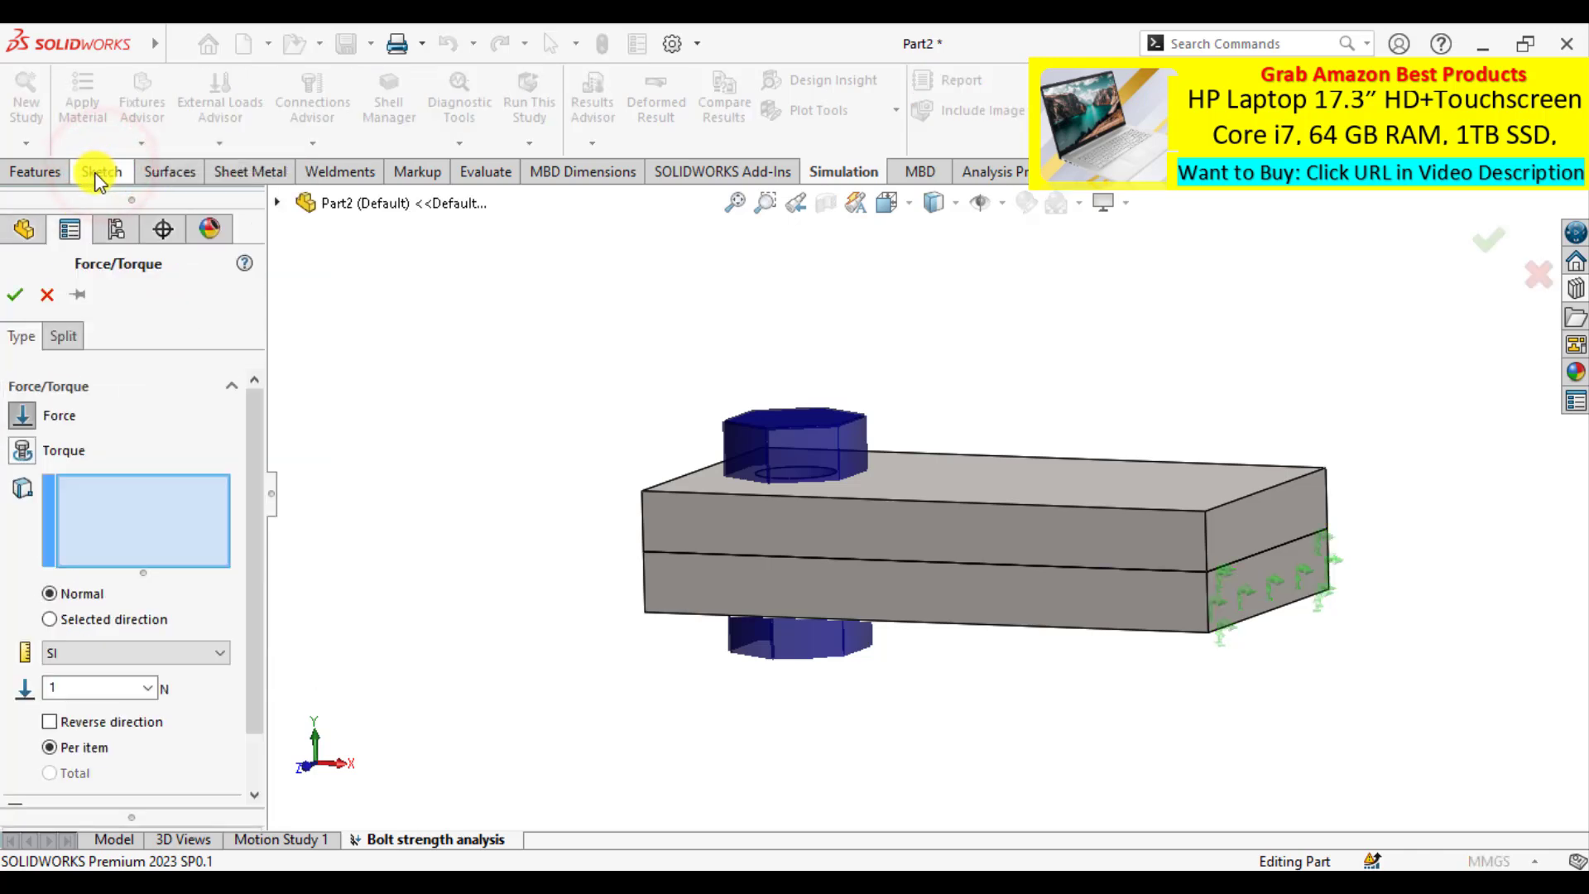
pyautogui.click(1251, 530)
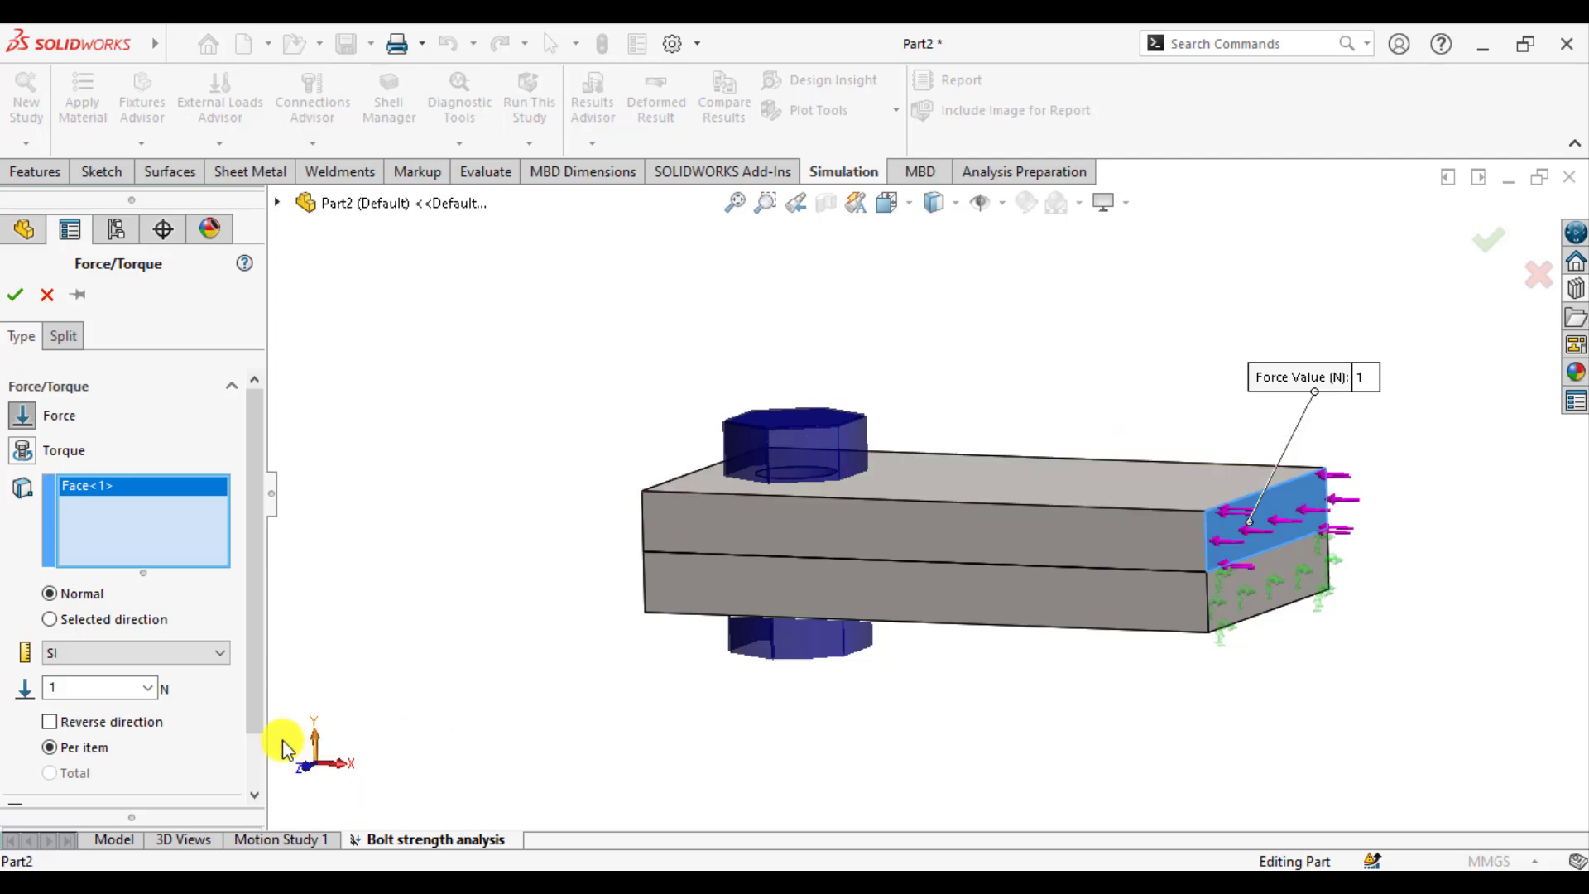
pyautogui.click(51, 619)
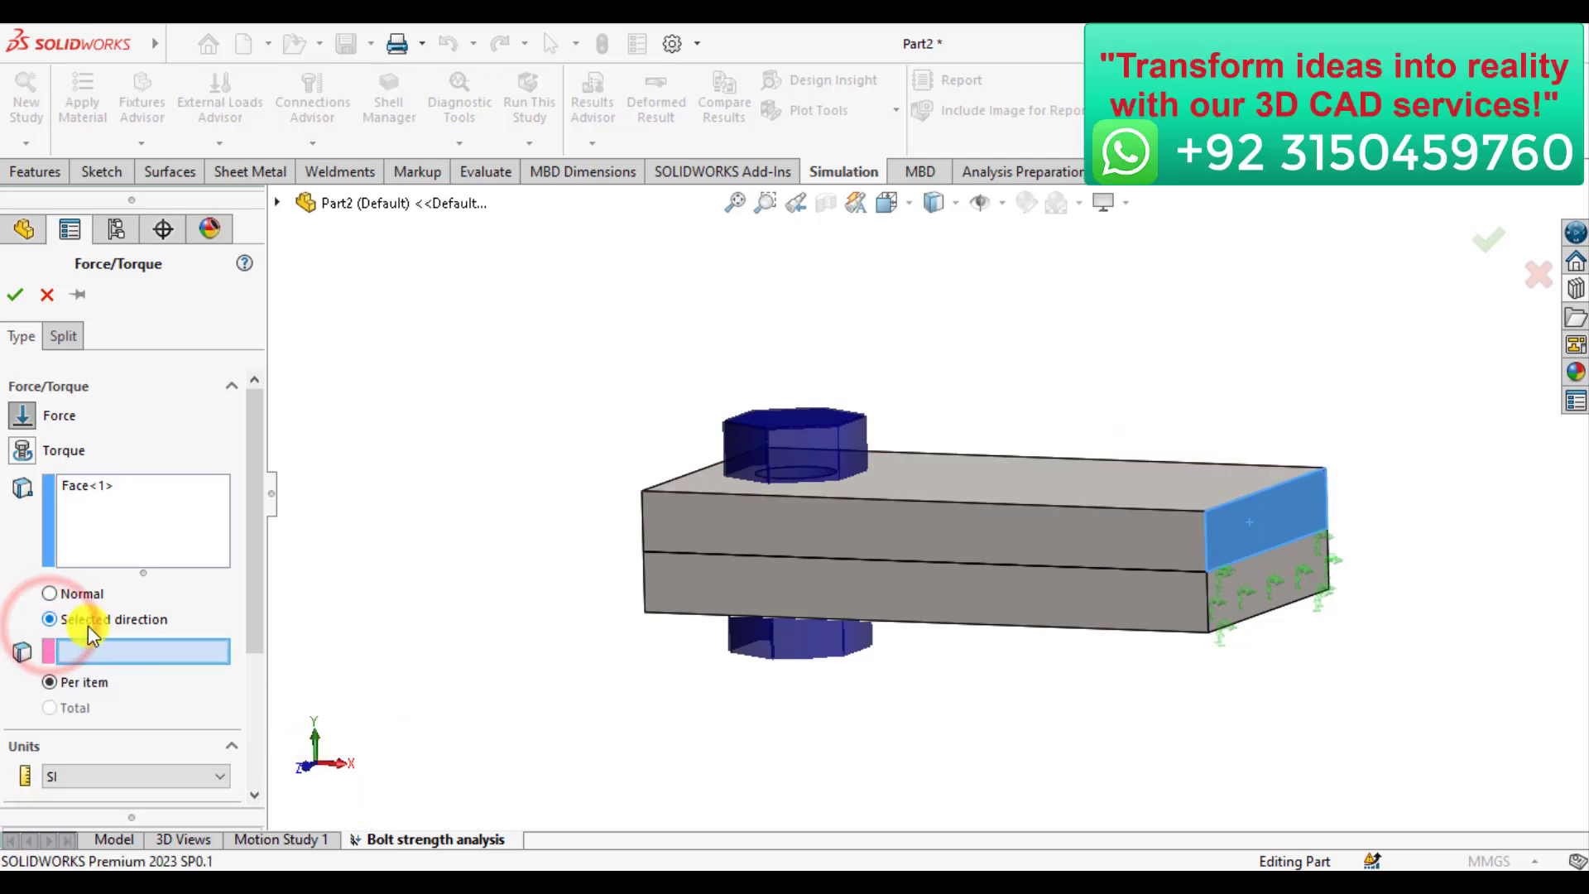
pyautogui.click(276, 205)
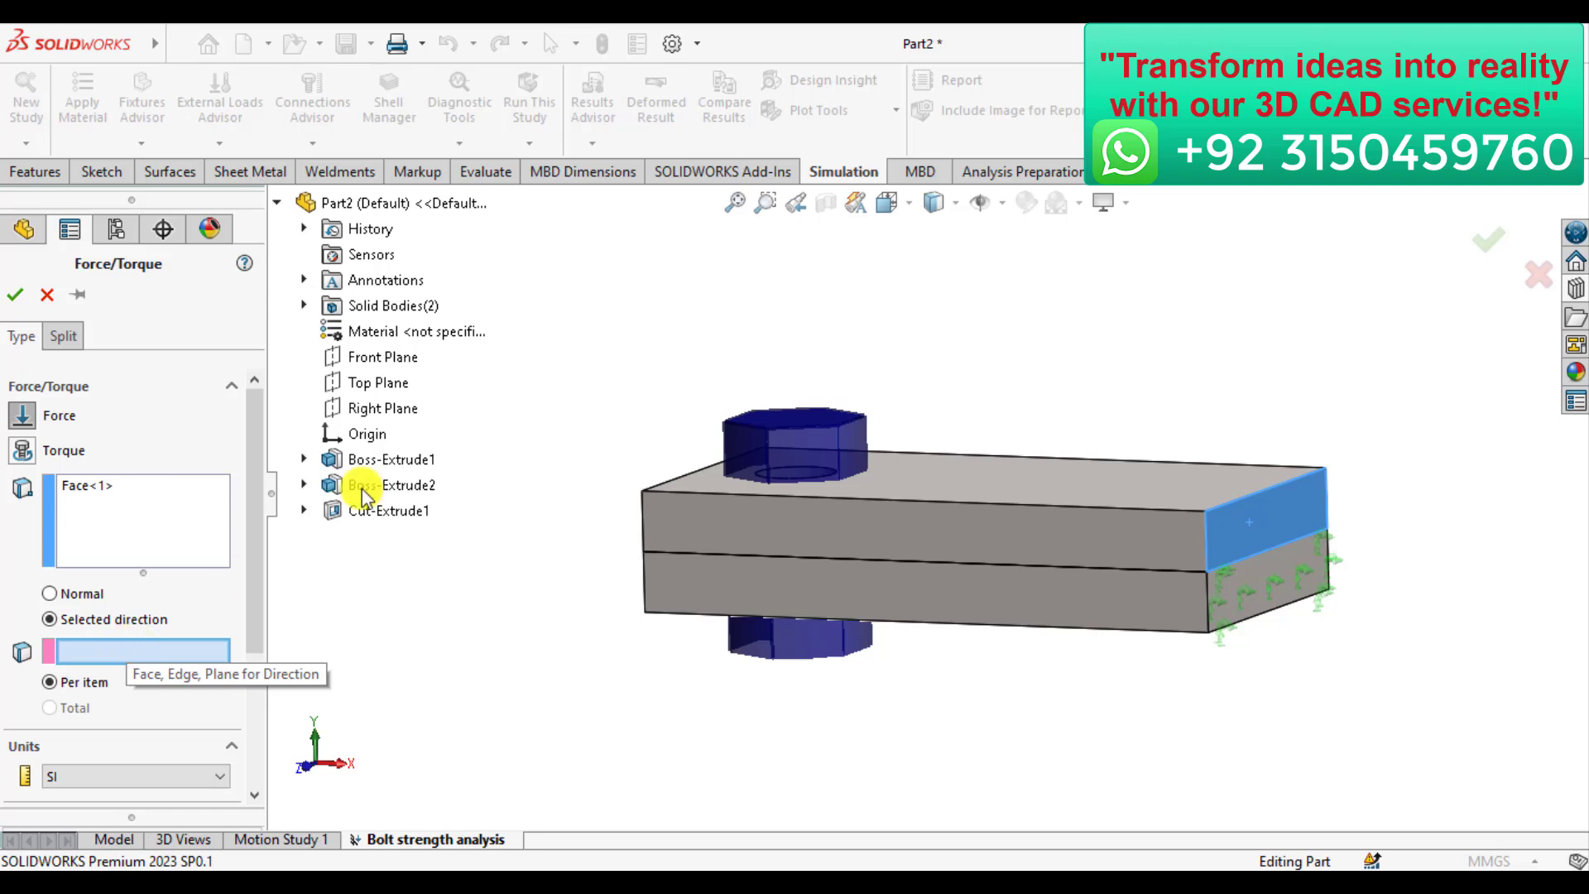
pyautogui.click(393, 359)
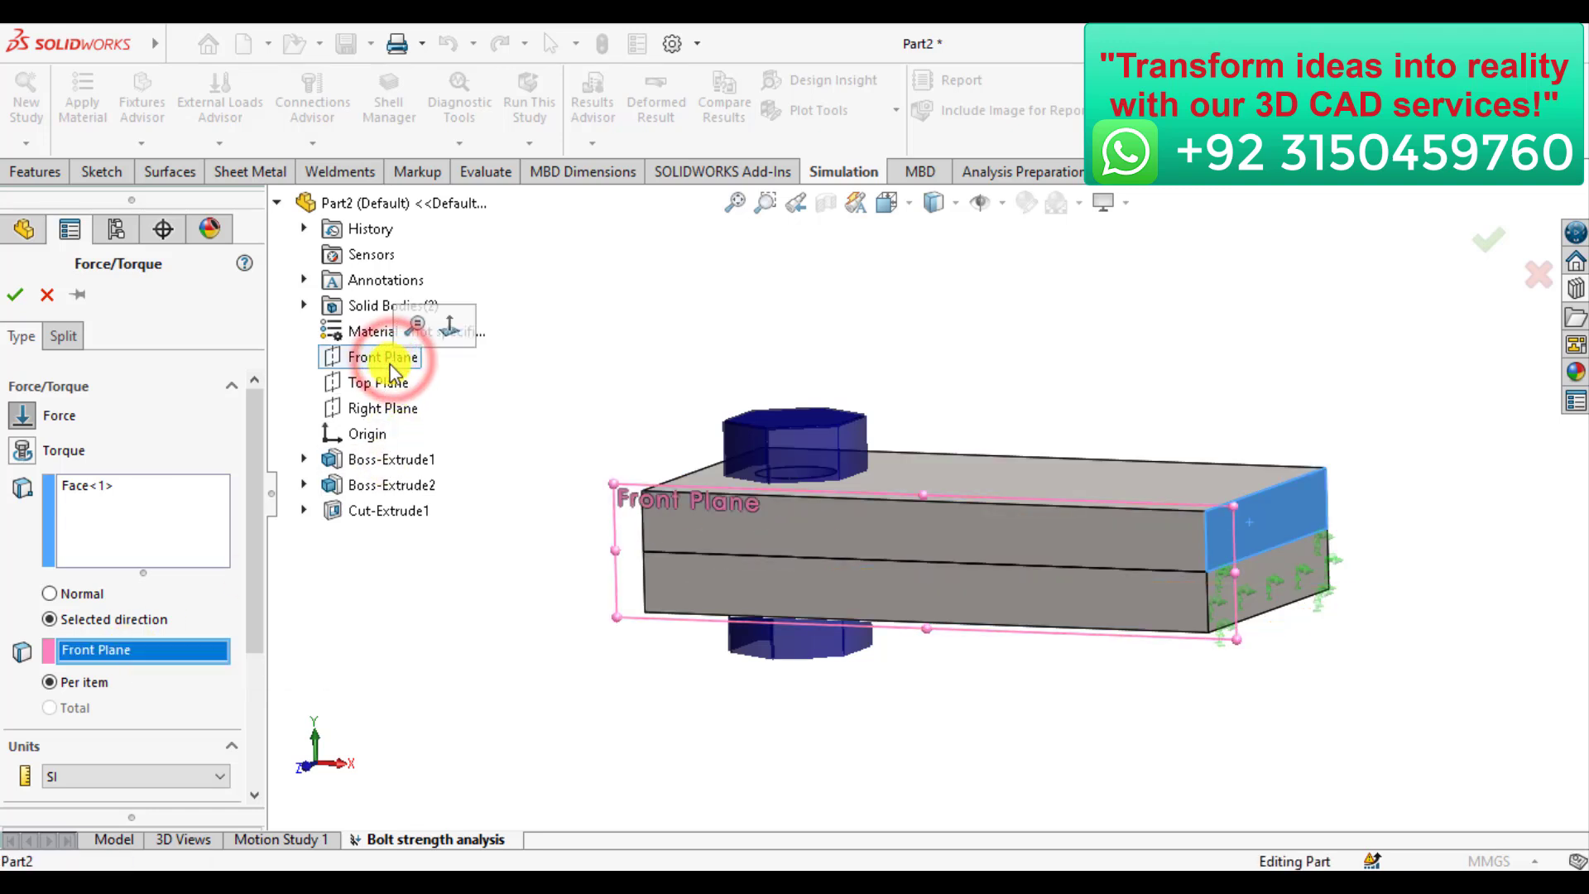
pyautogui.moveTo(254, 572); pyautogui.dragTo(251, 684)
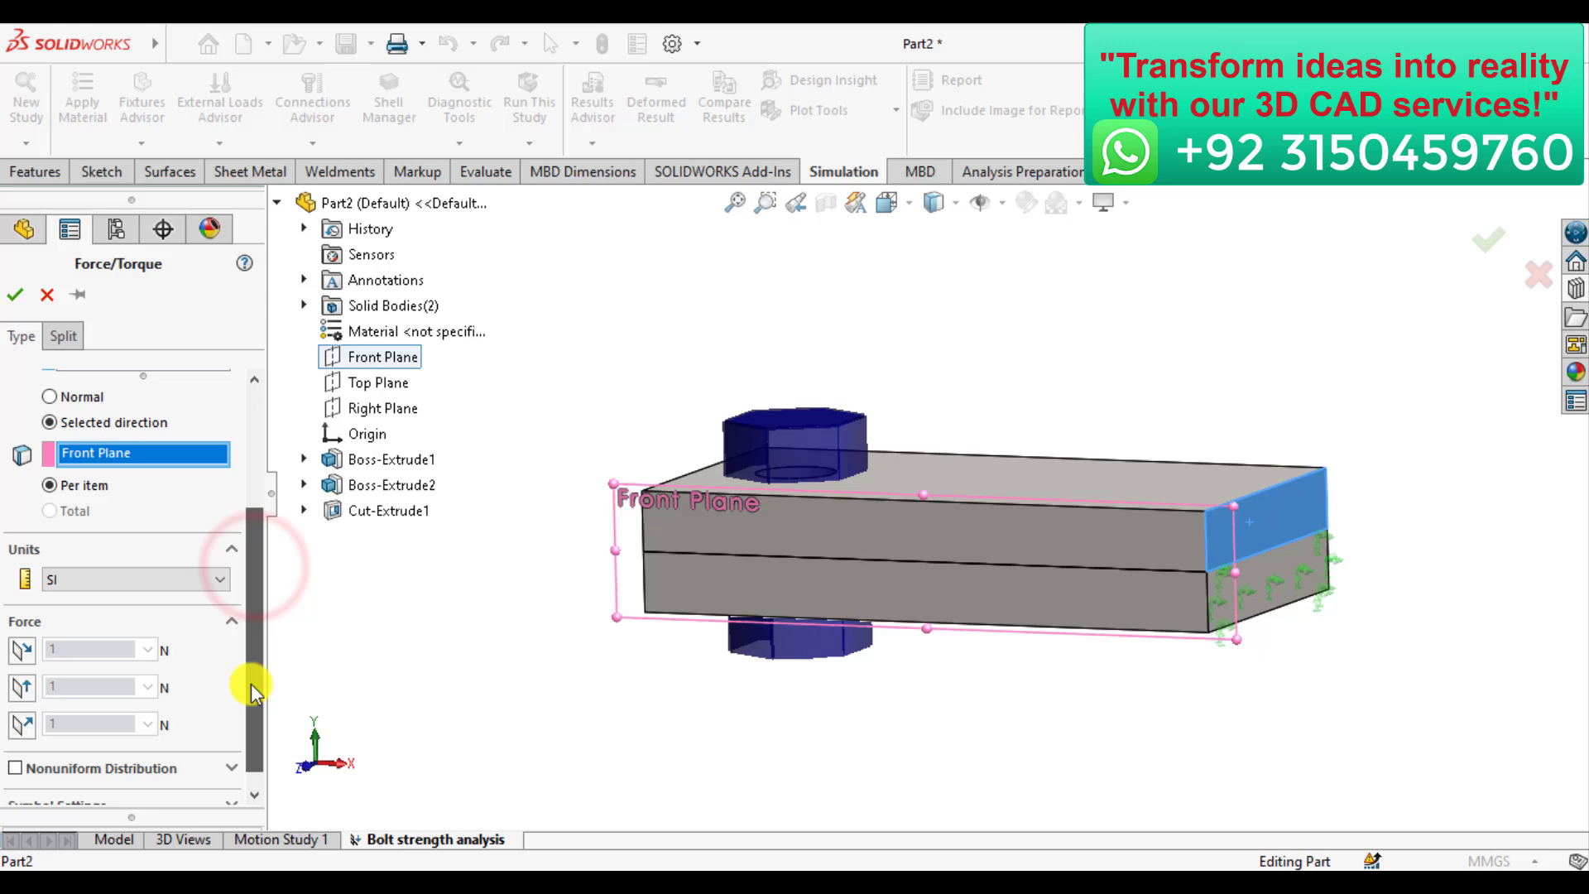
# Set the force to 300 N along Plane Direction 2 and check Force-1 on the face.
pyautogui.click(21, 688)
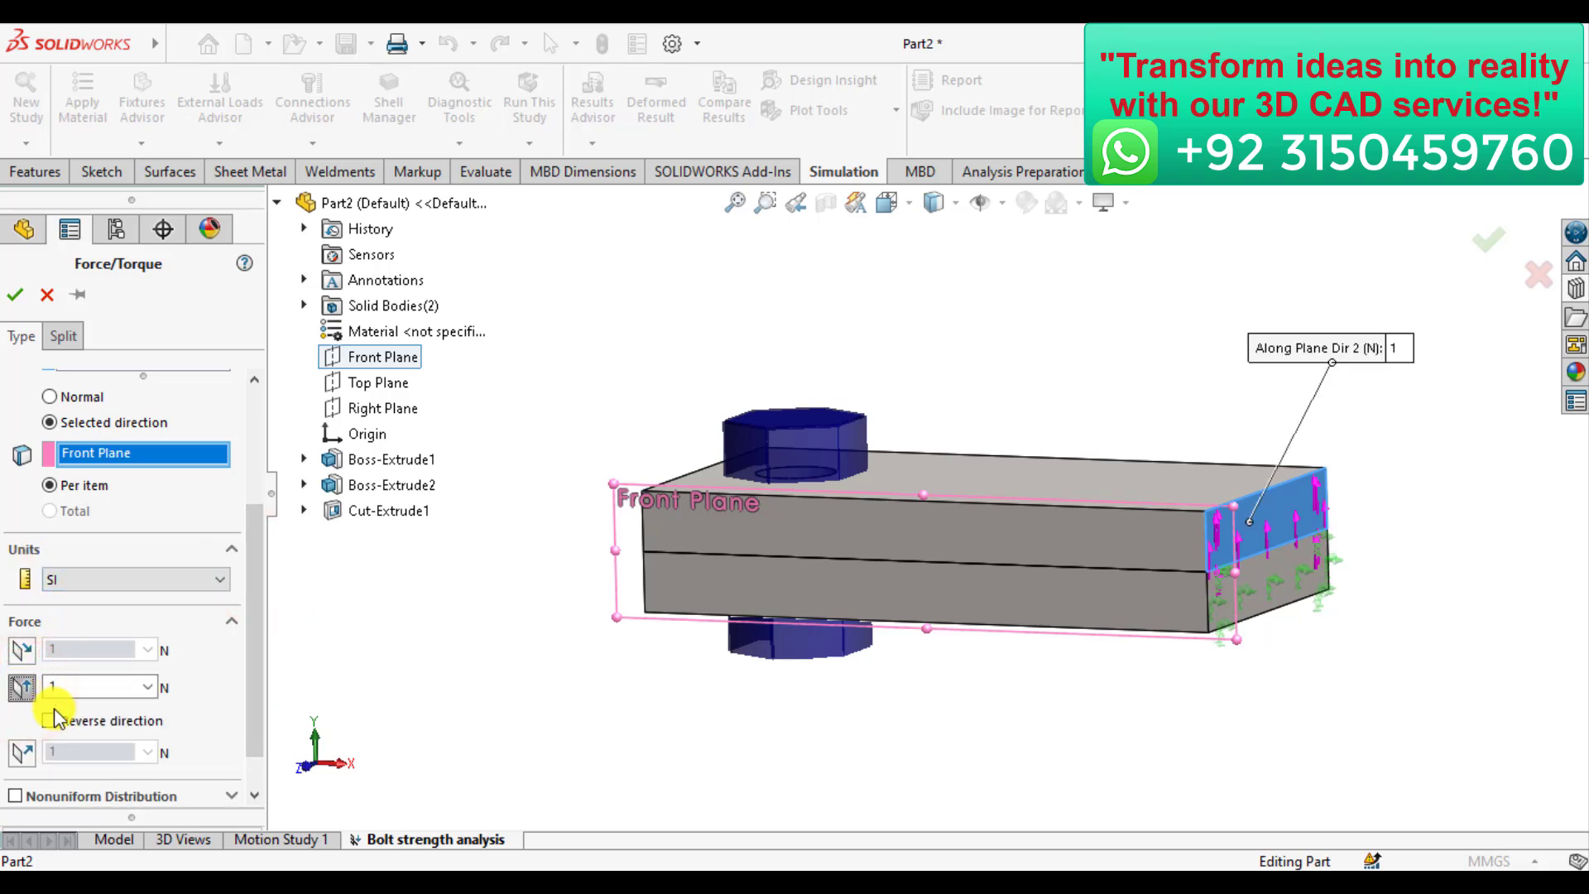
pyautogui.doubleClick(65, 688)
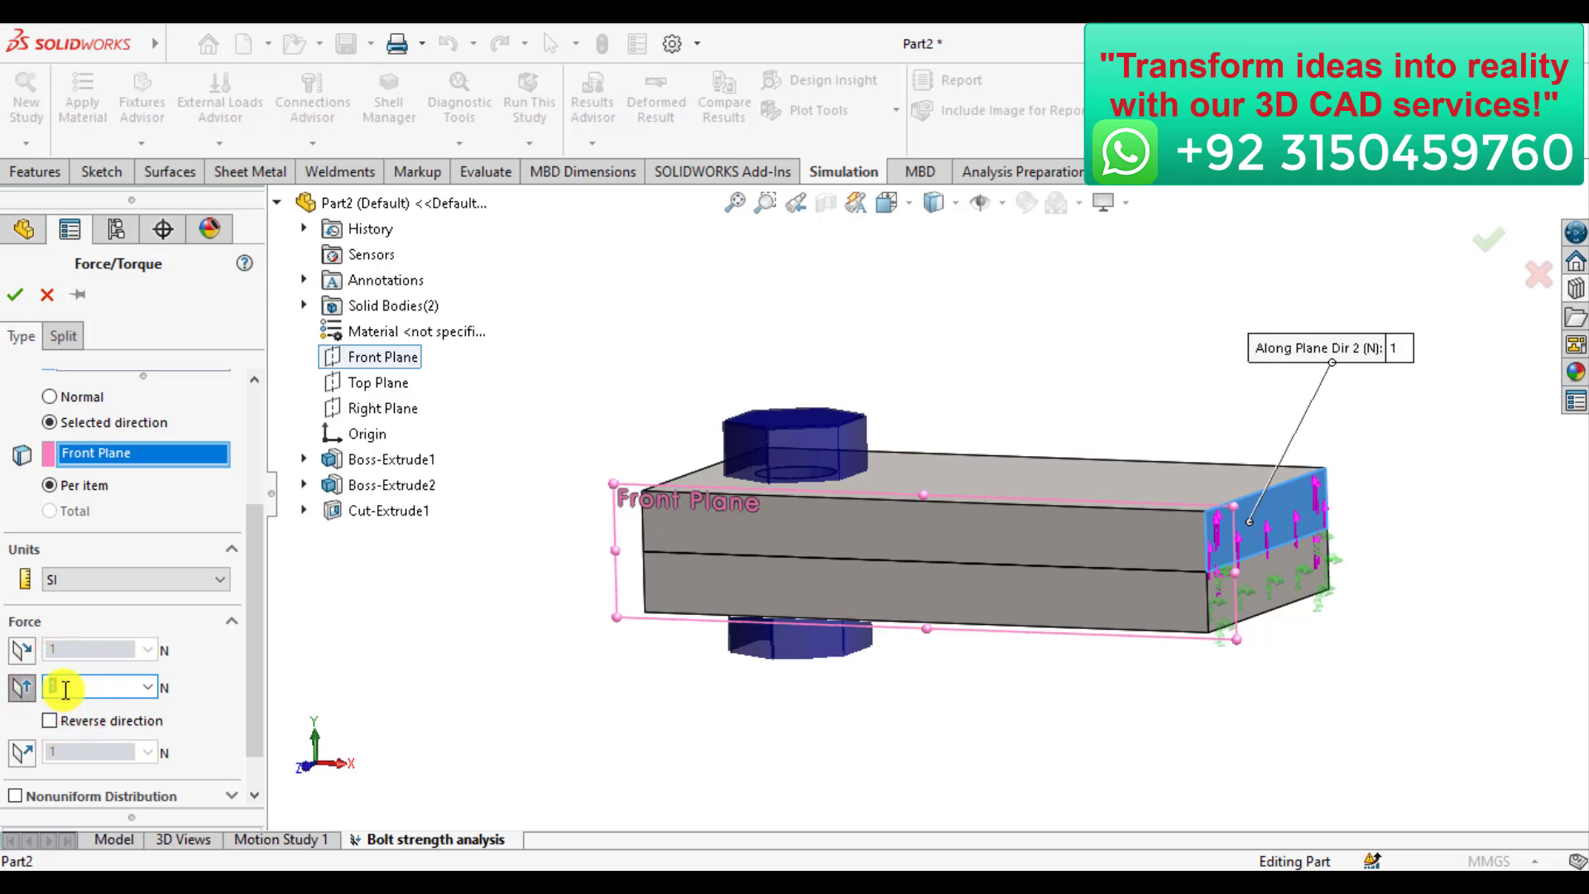
pyautogui.write('300')
pyautogui.click(248, 609)
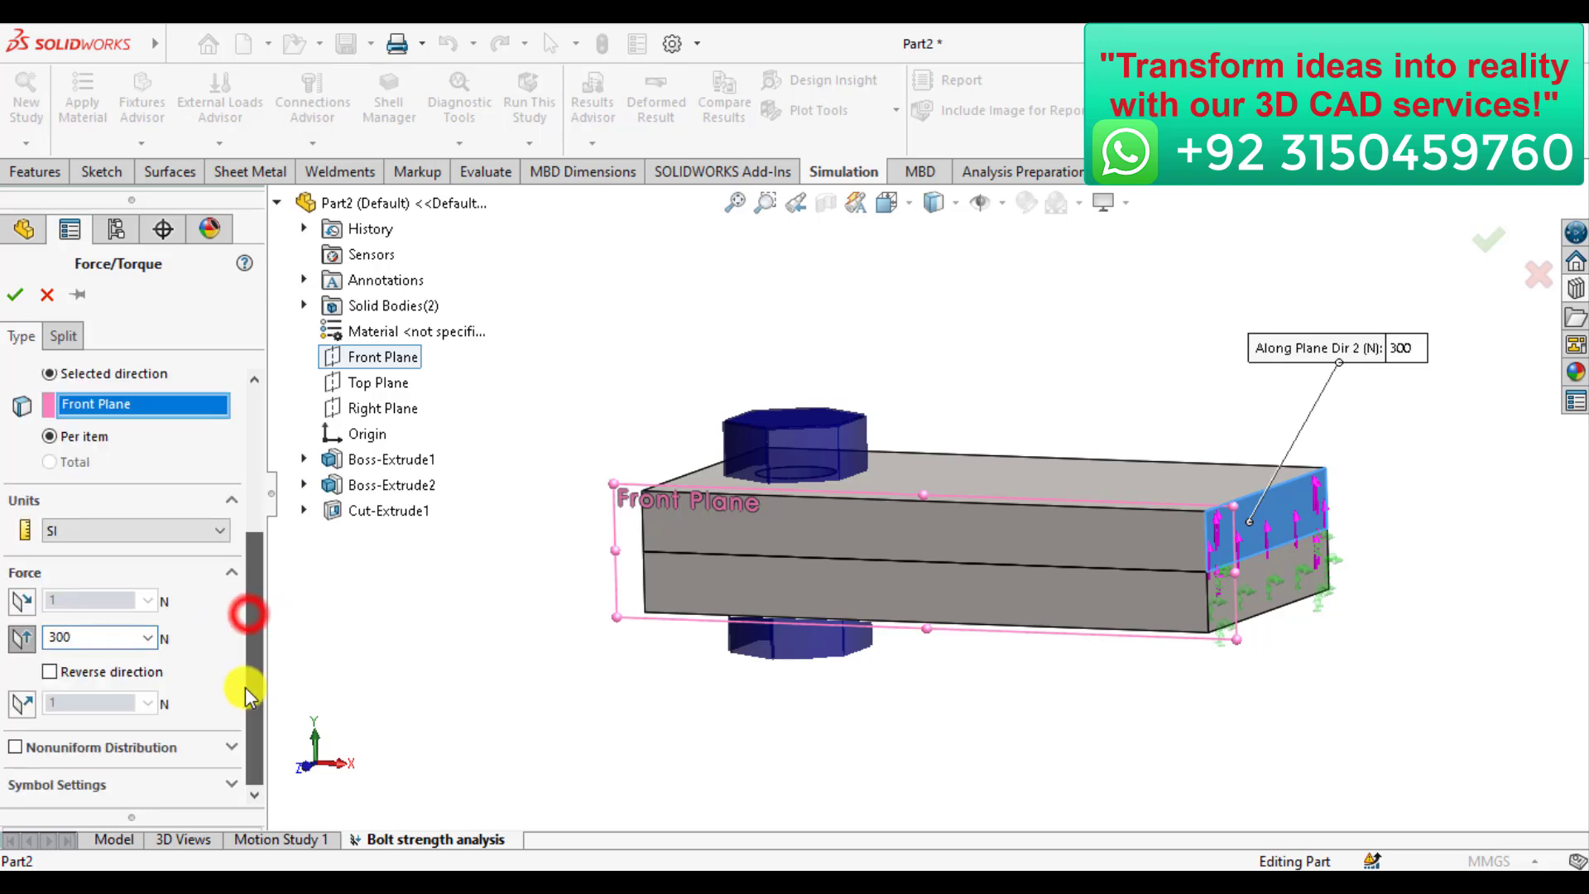
pyautogui.click(16, 294)
pyautogui.click(447, 639)
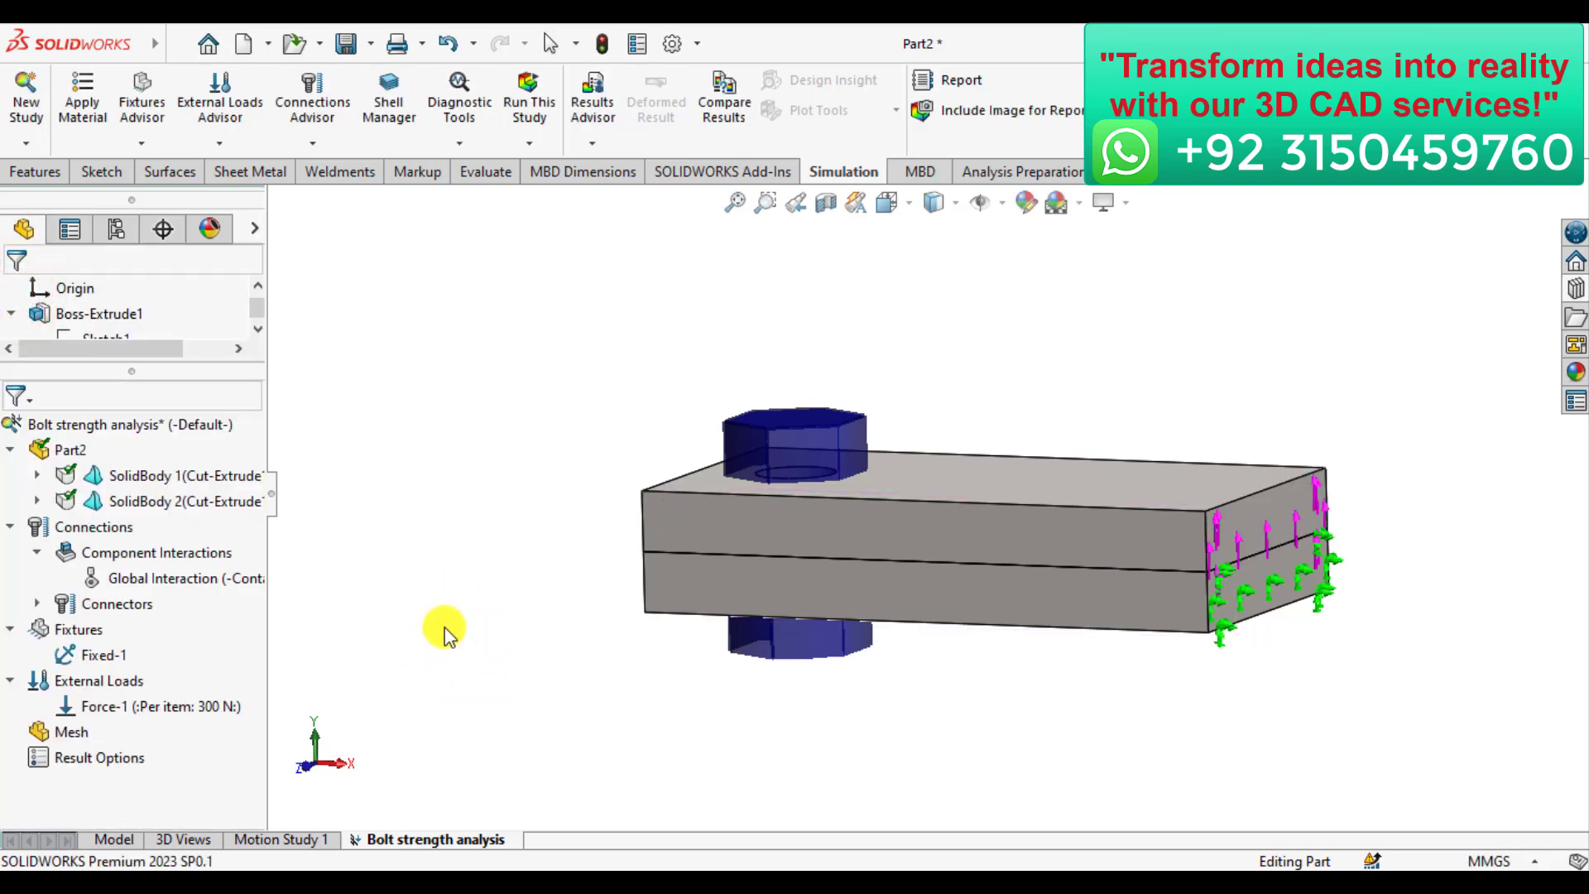
pyautogui.click(1241, 548)
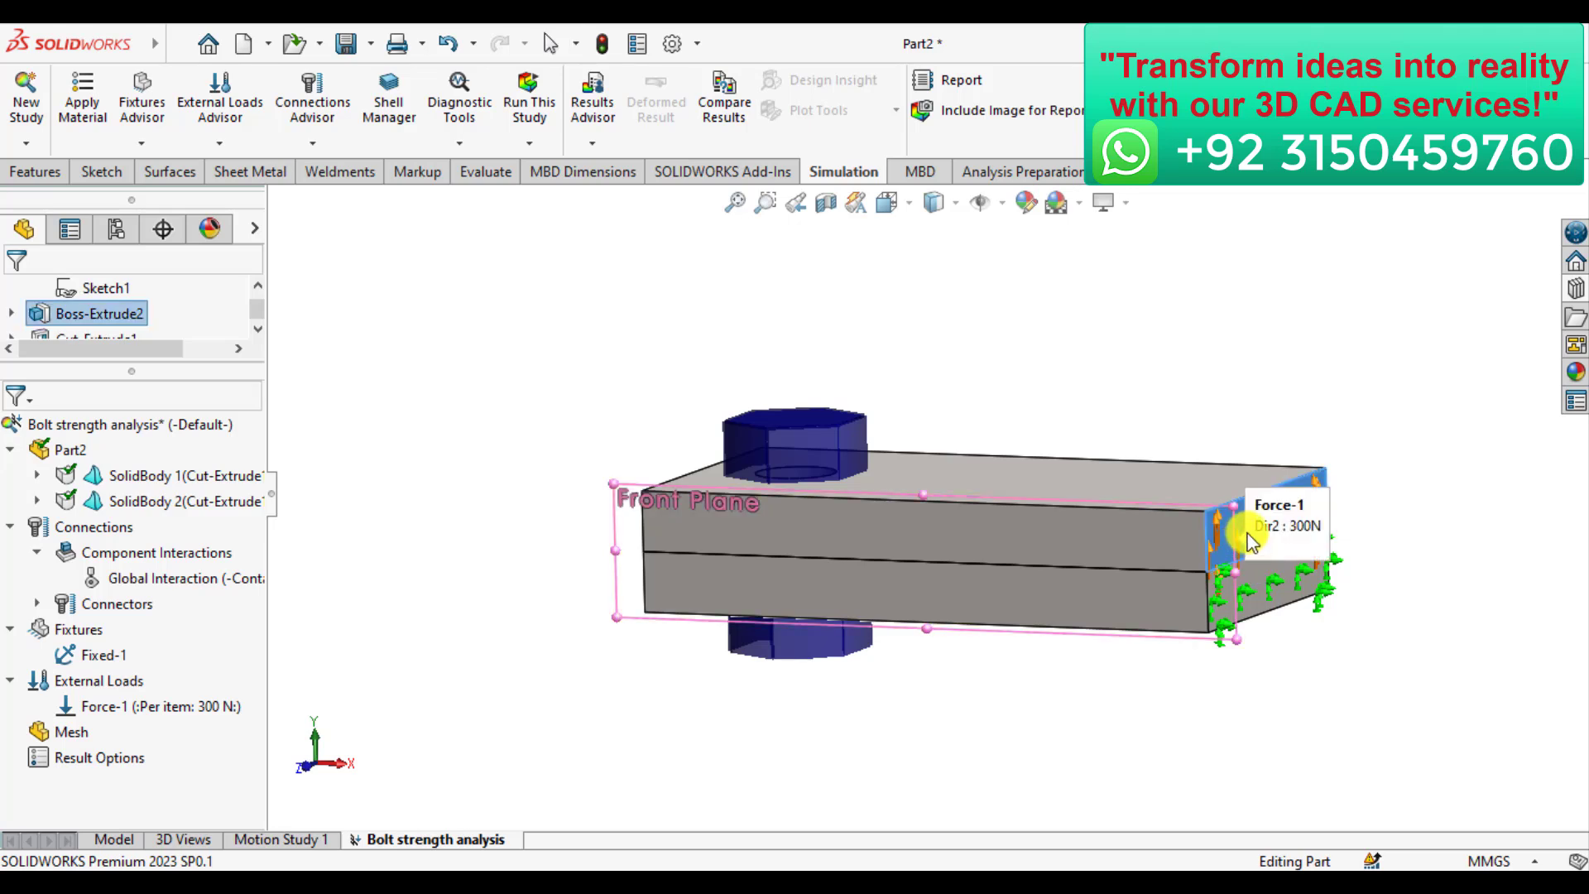
pyautogui.click(489, 751)
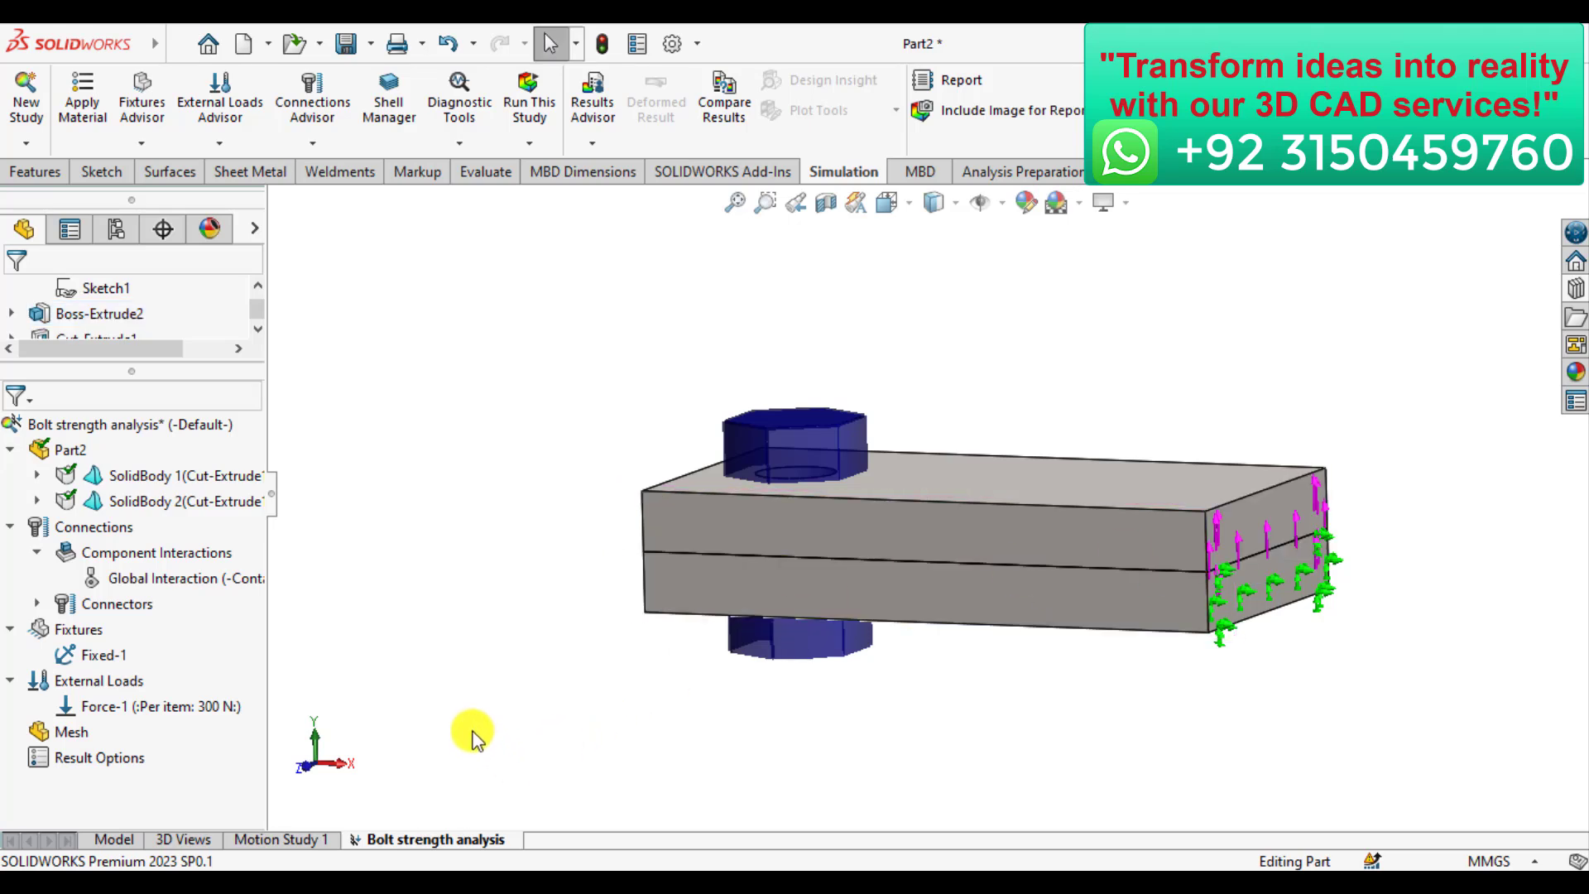
# Solve the Bolt strength analysis study despite the zero pre-load warning, producing Stress1 peaking at 1.483e+08 N/m^2.
pyautogui.click(521, 116)
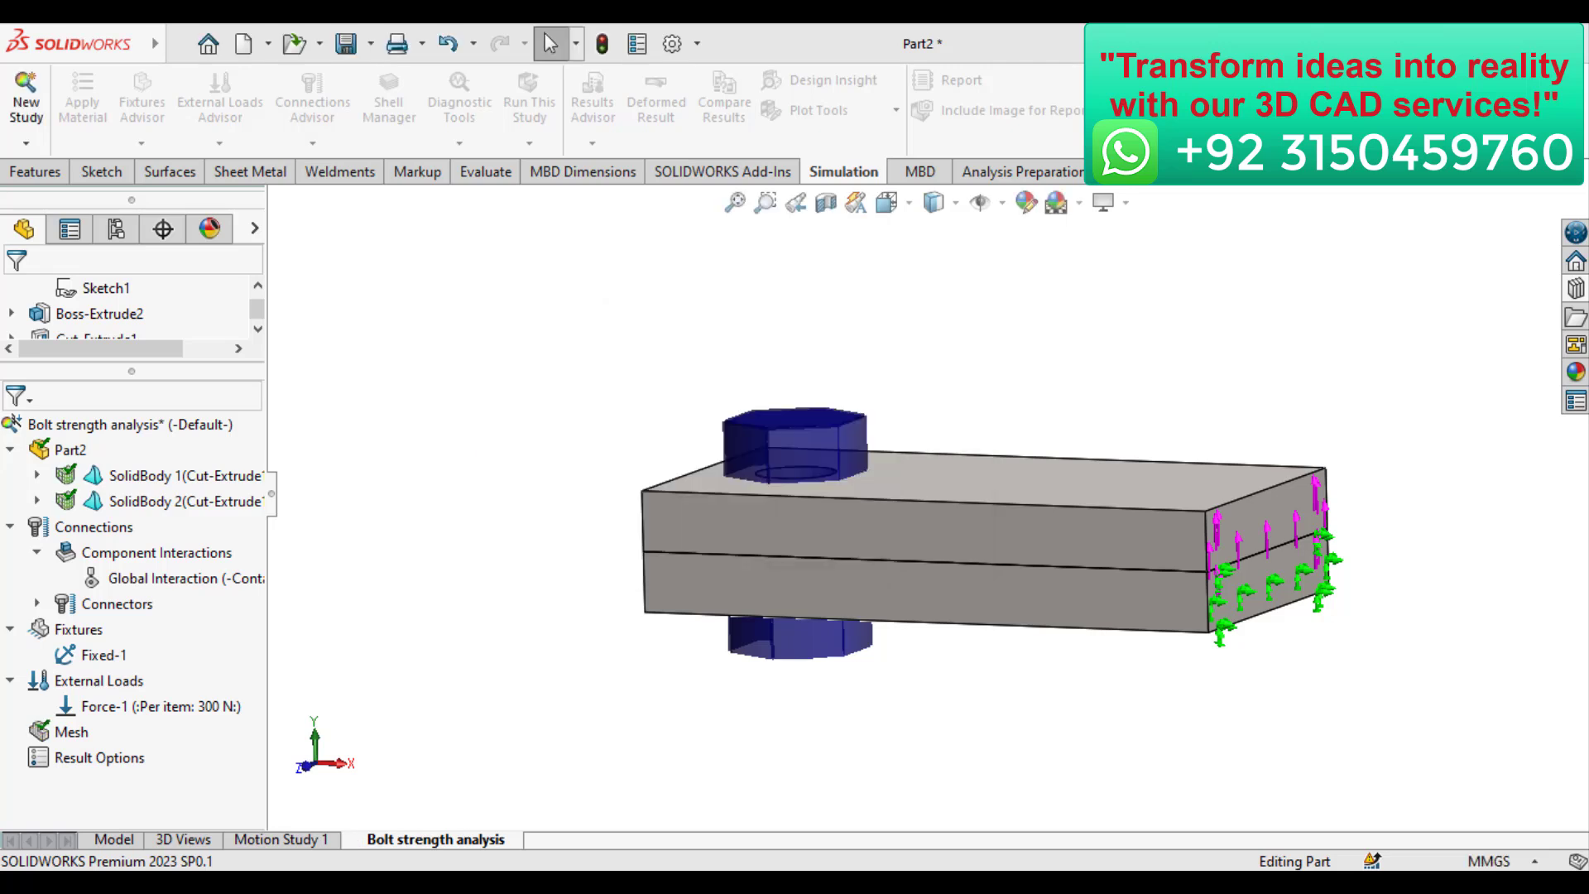
pyautogui.click(916, 840)
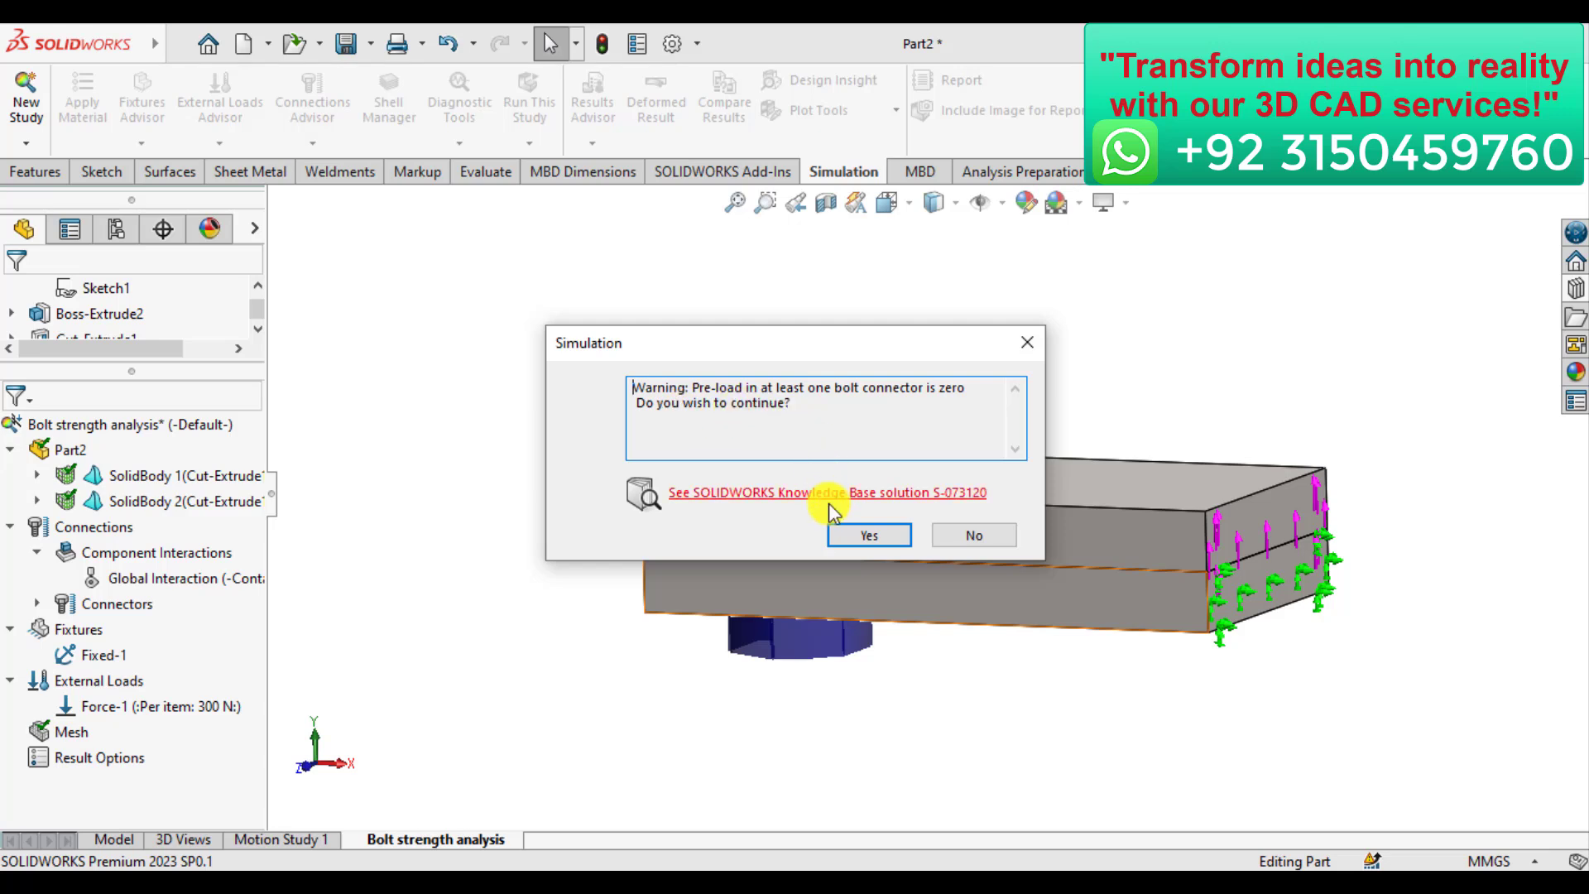
pyautogui.click(859, 543)
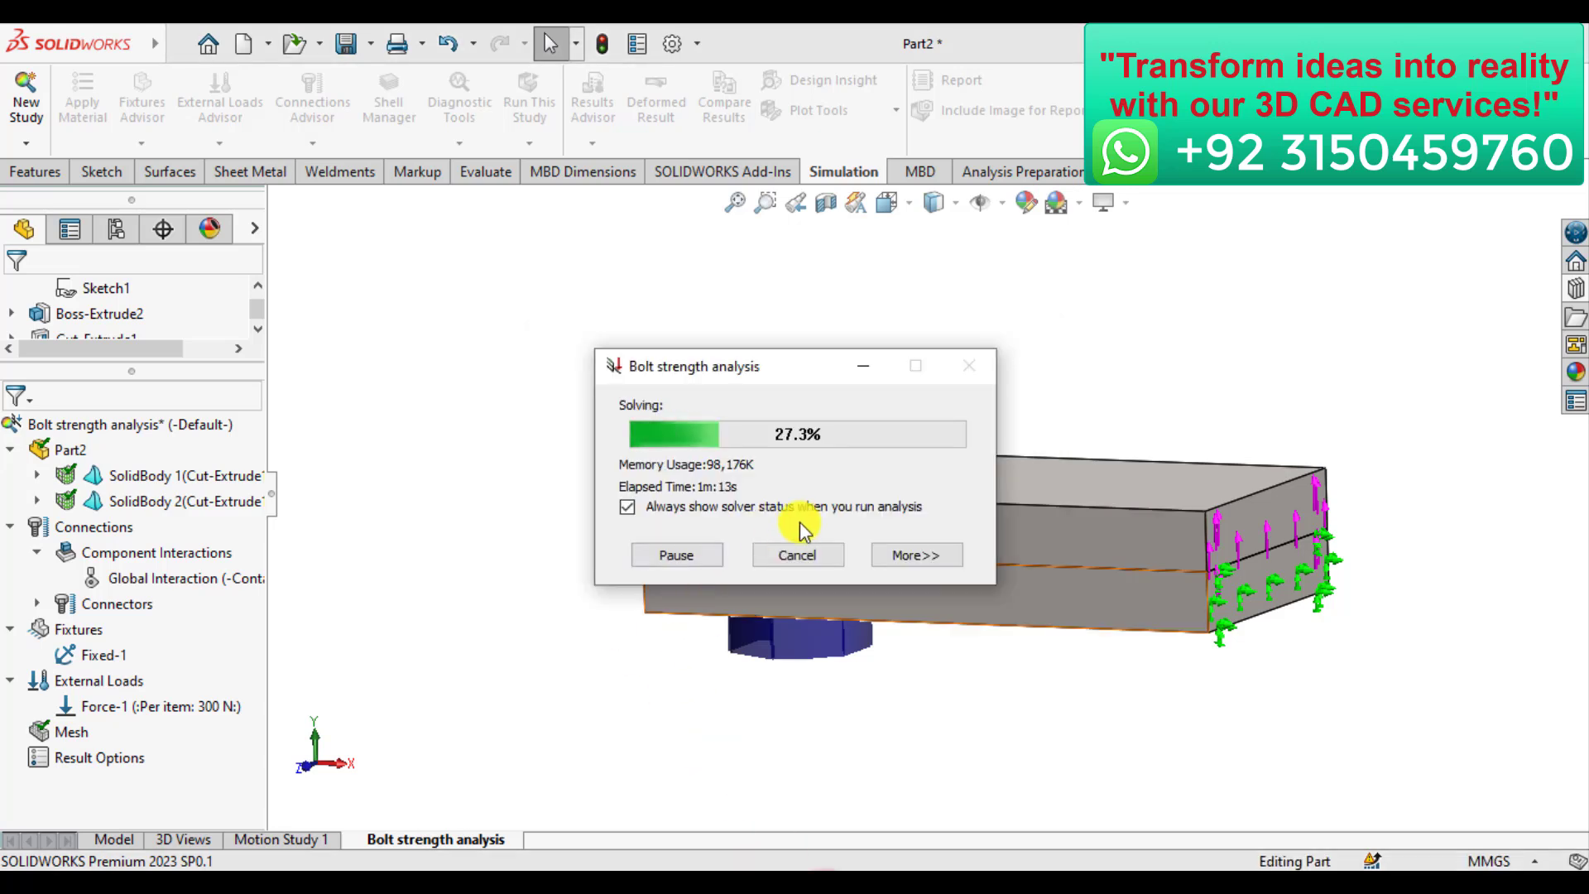
pyautogui.click(916, 561)
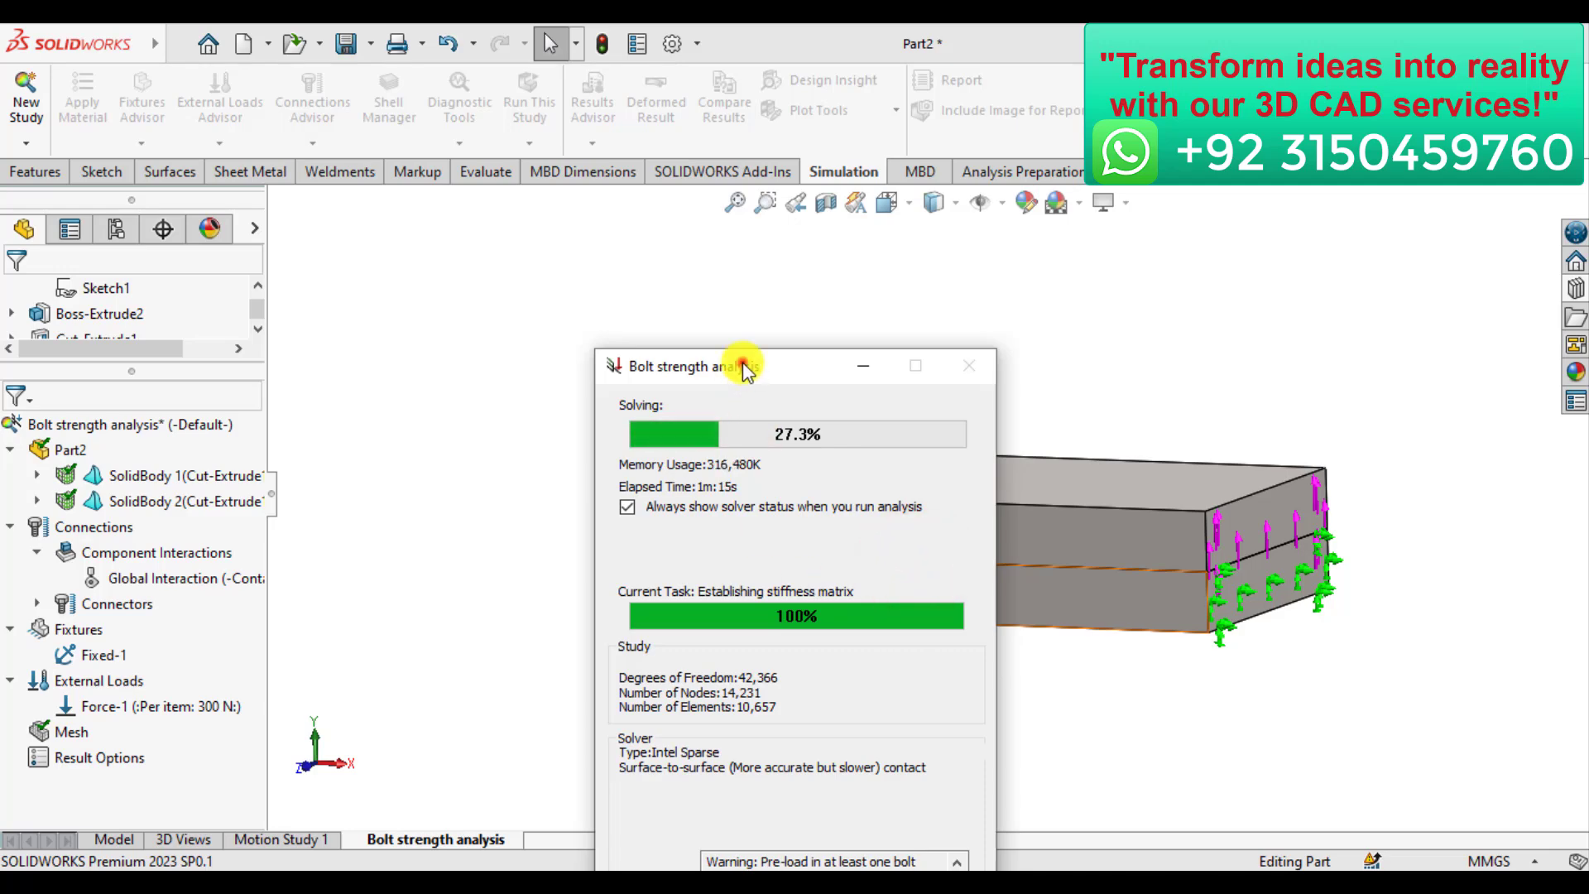
pyautogui.moveTo(742, 362); pyautogui.dragTo(724, 161)
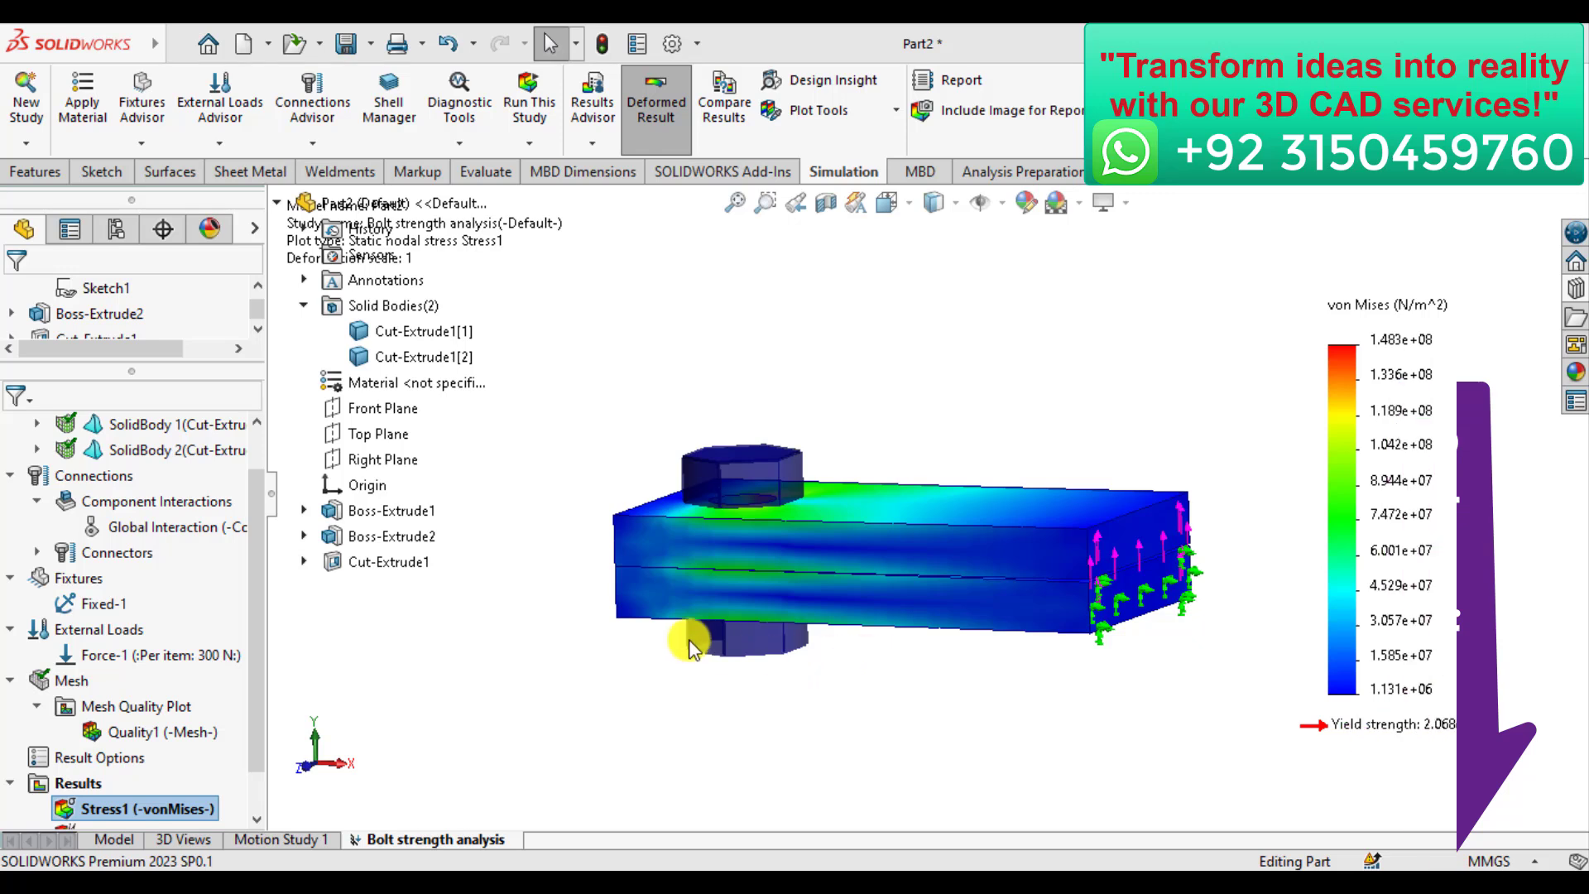
# Switch the Stress1 von Mises plot units to N/mm^2 (MPa), now peaking at 148.3 MPa.
pyautogui.moveTo(790, 347); pyautogui.dragTo(783, 377, button='middle')
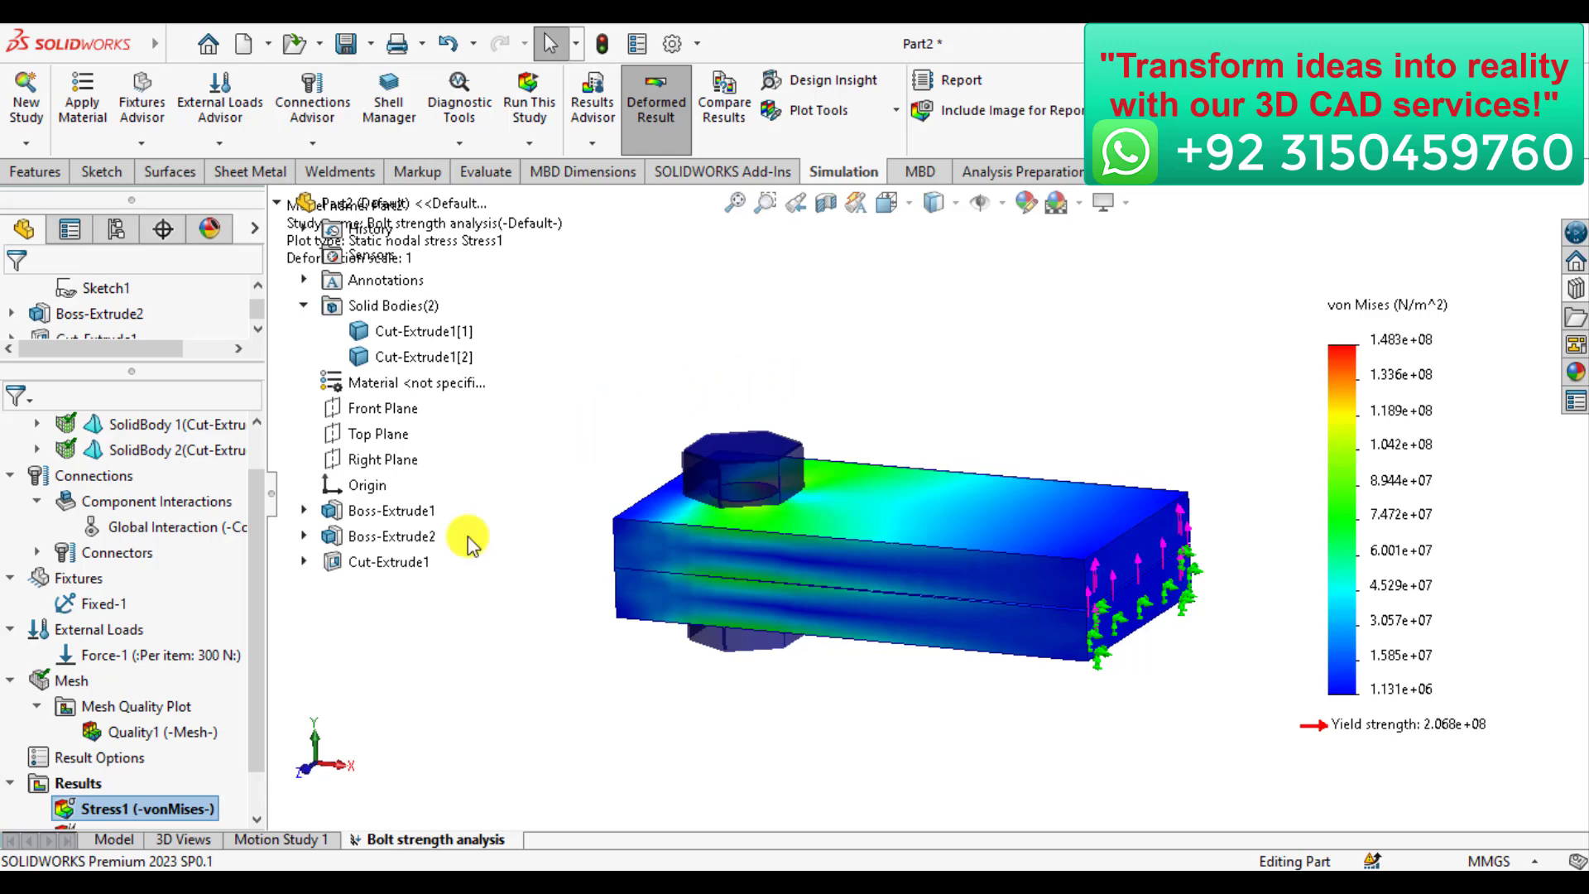
pyautogui.rightClick(78, 809)
pyautogui.click(127, 343)
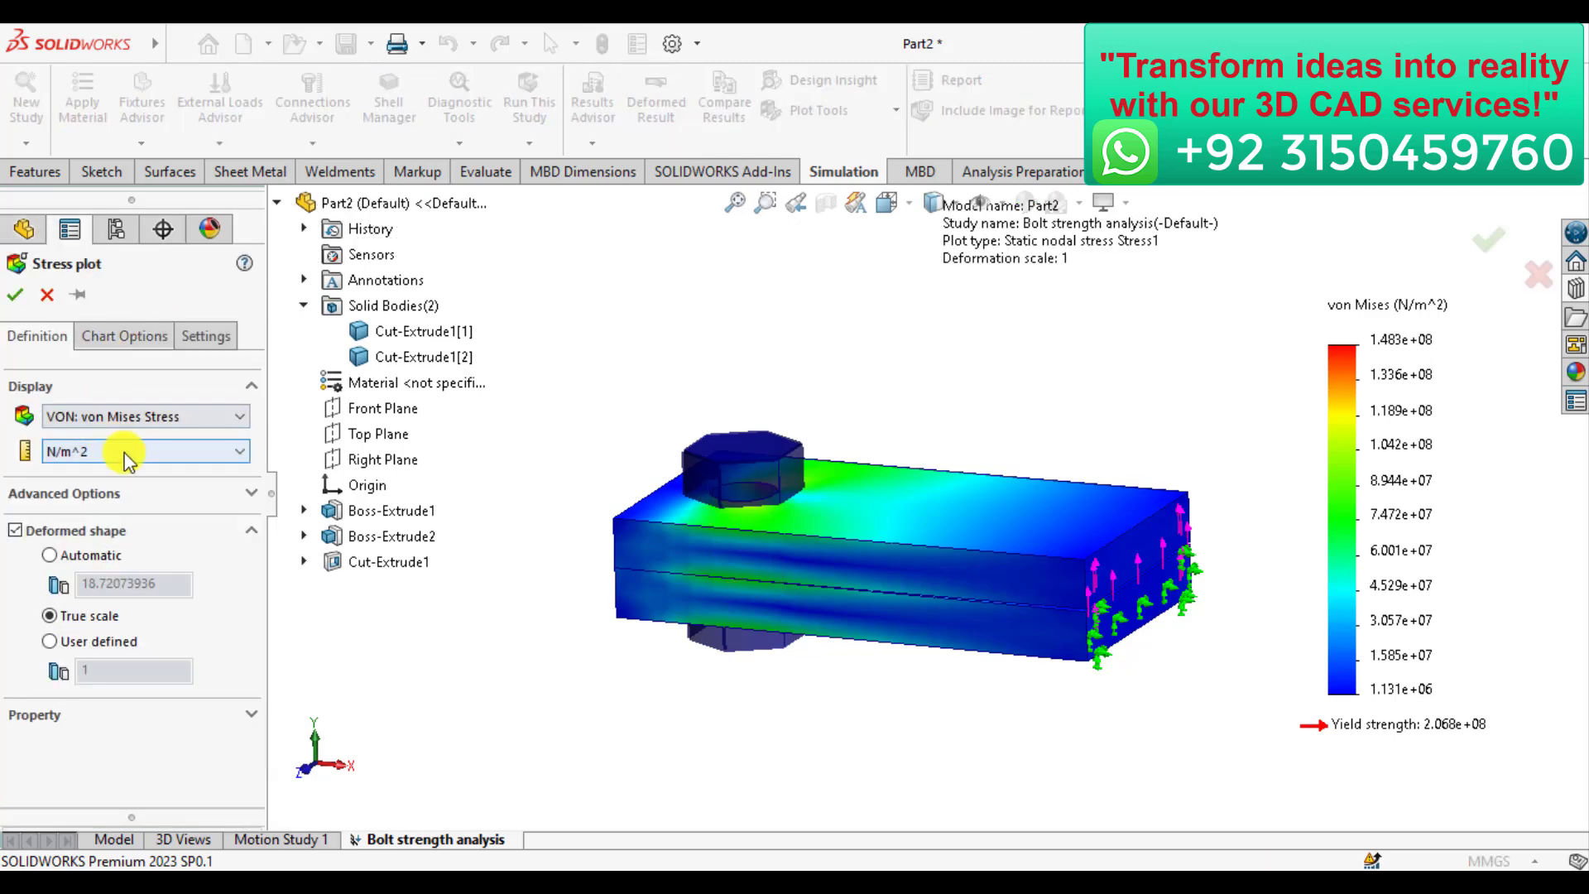
pyautogui.click(117, 451)
pyautogui.click(97, 523)
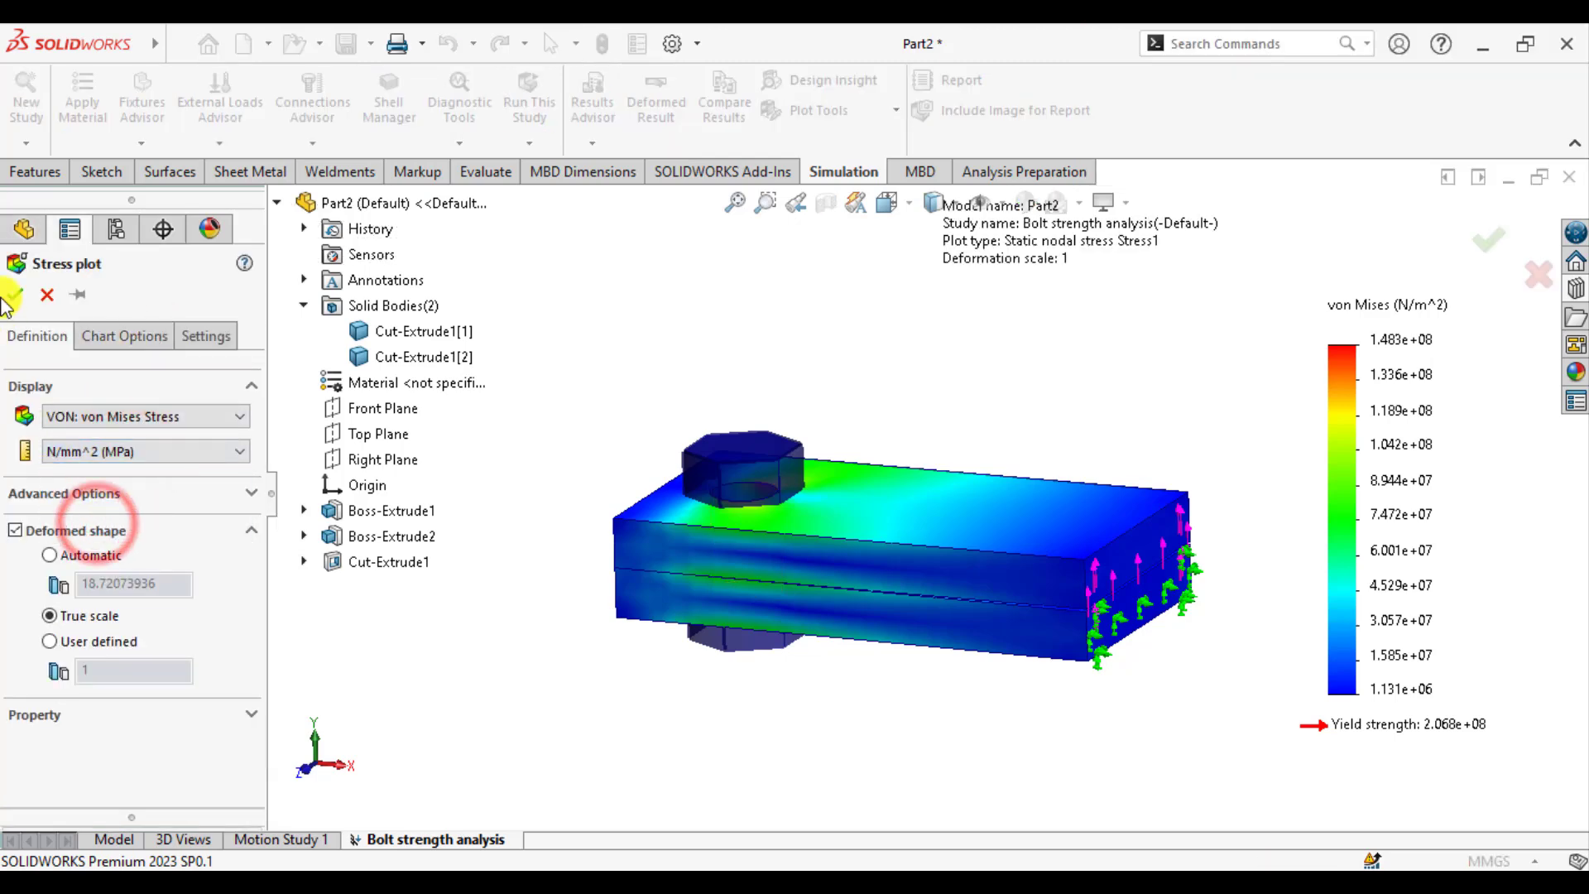
pyautogui.click(15, 294)
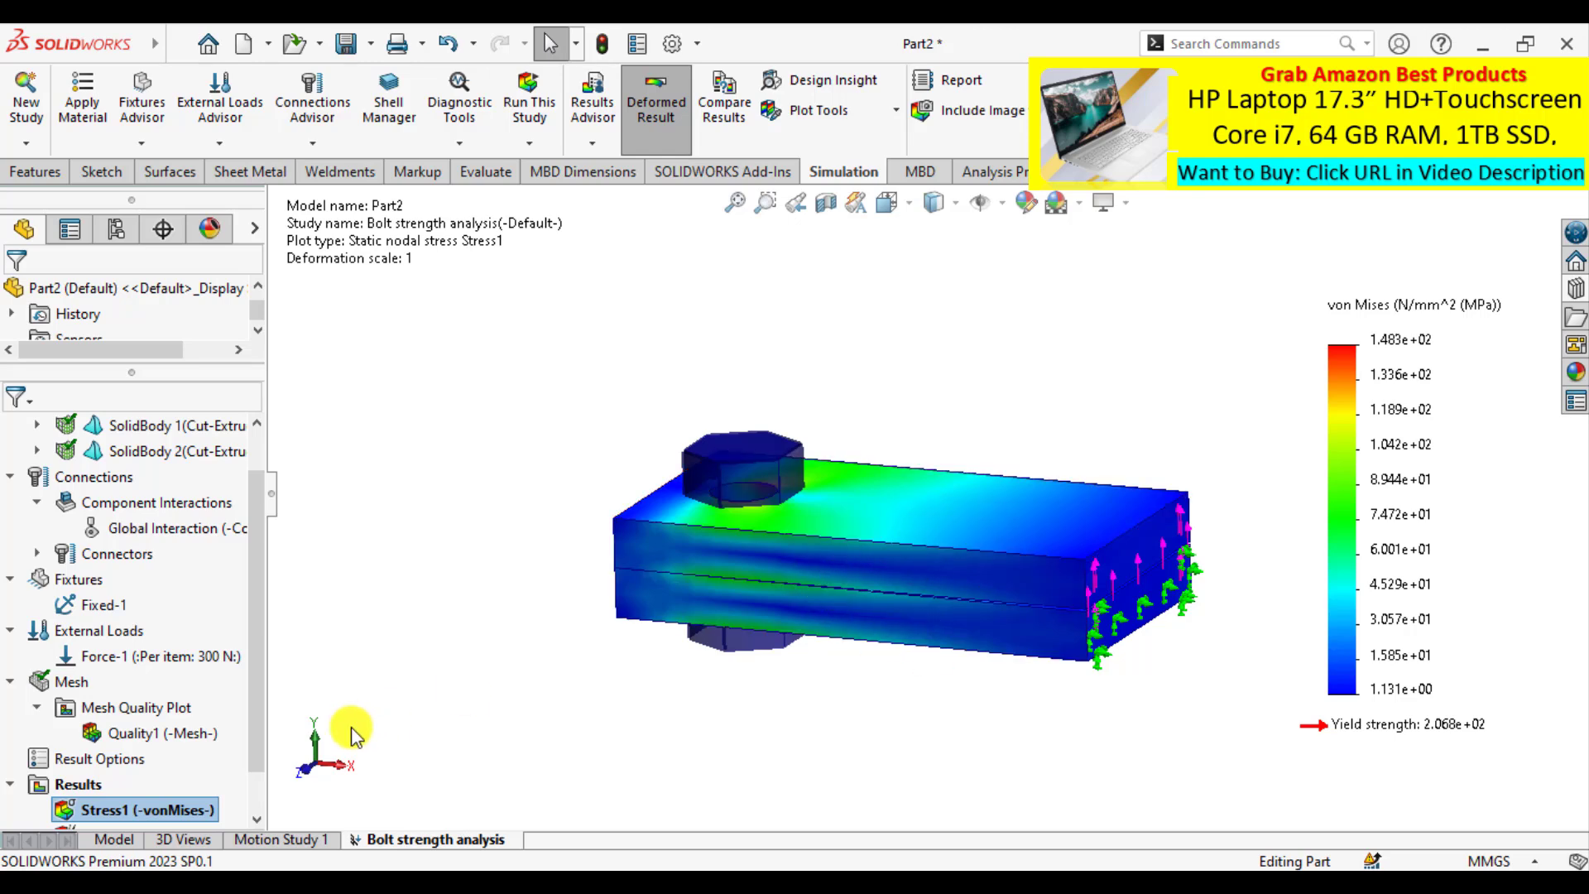
# Add a Factor of Safety plot to Results with default settings, showing a minimum FOS of 1.4.
pyautogui.rightClick(43, 794)
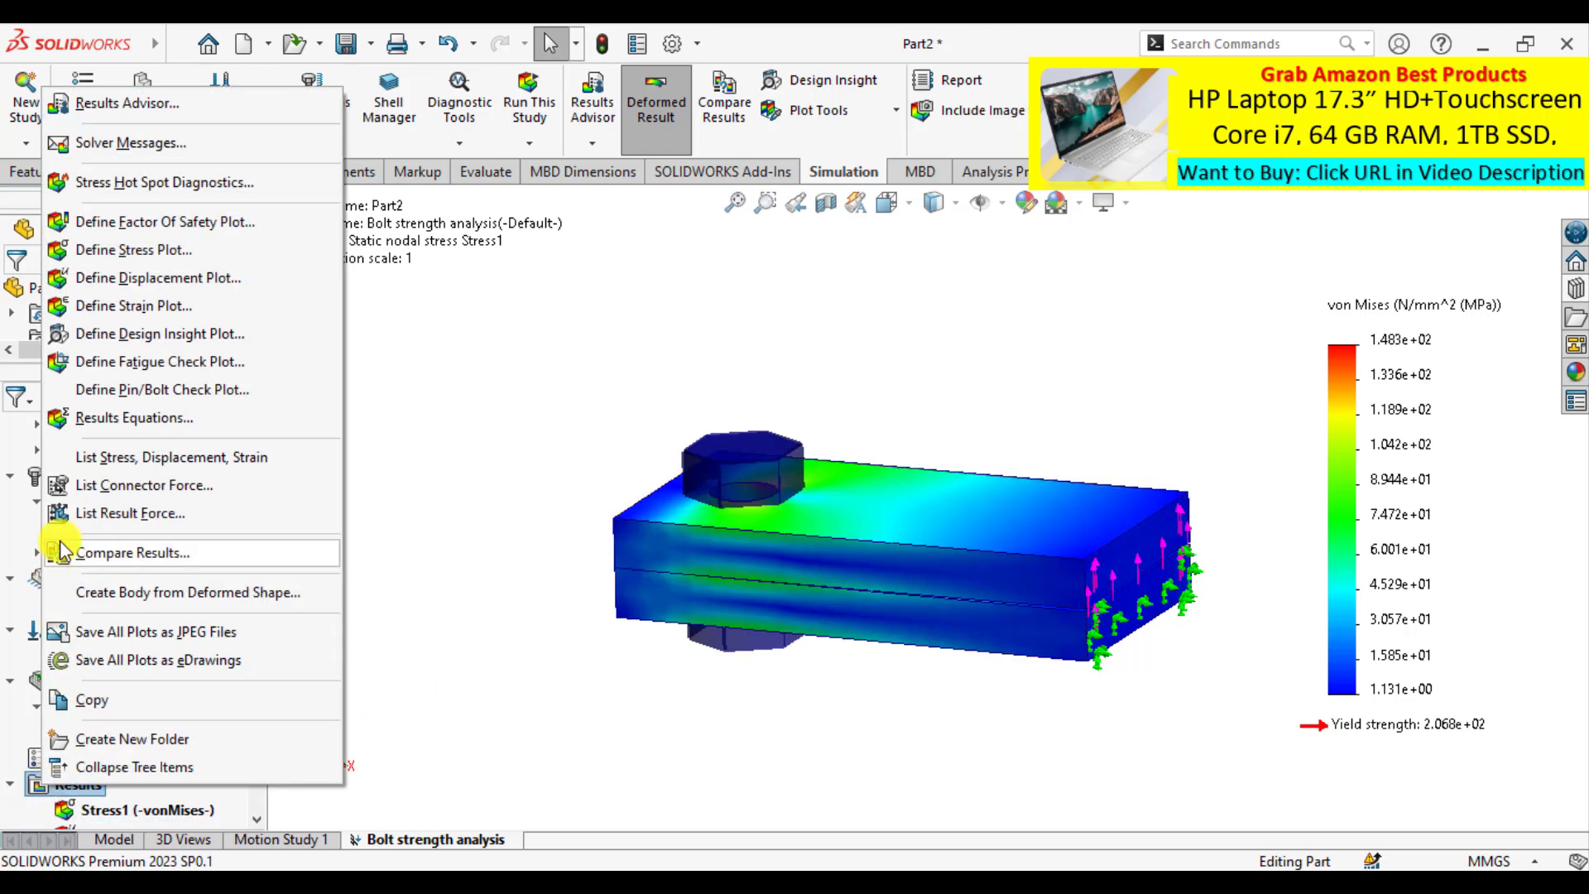
pyautogui.click(137, 221)
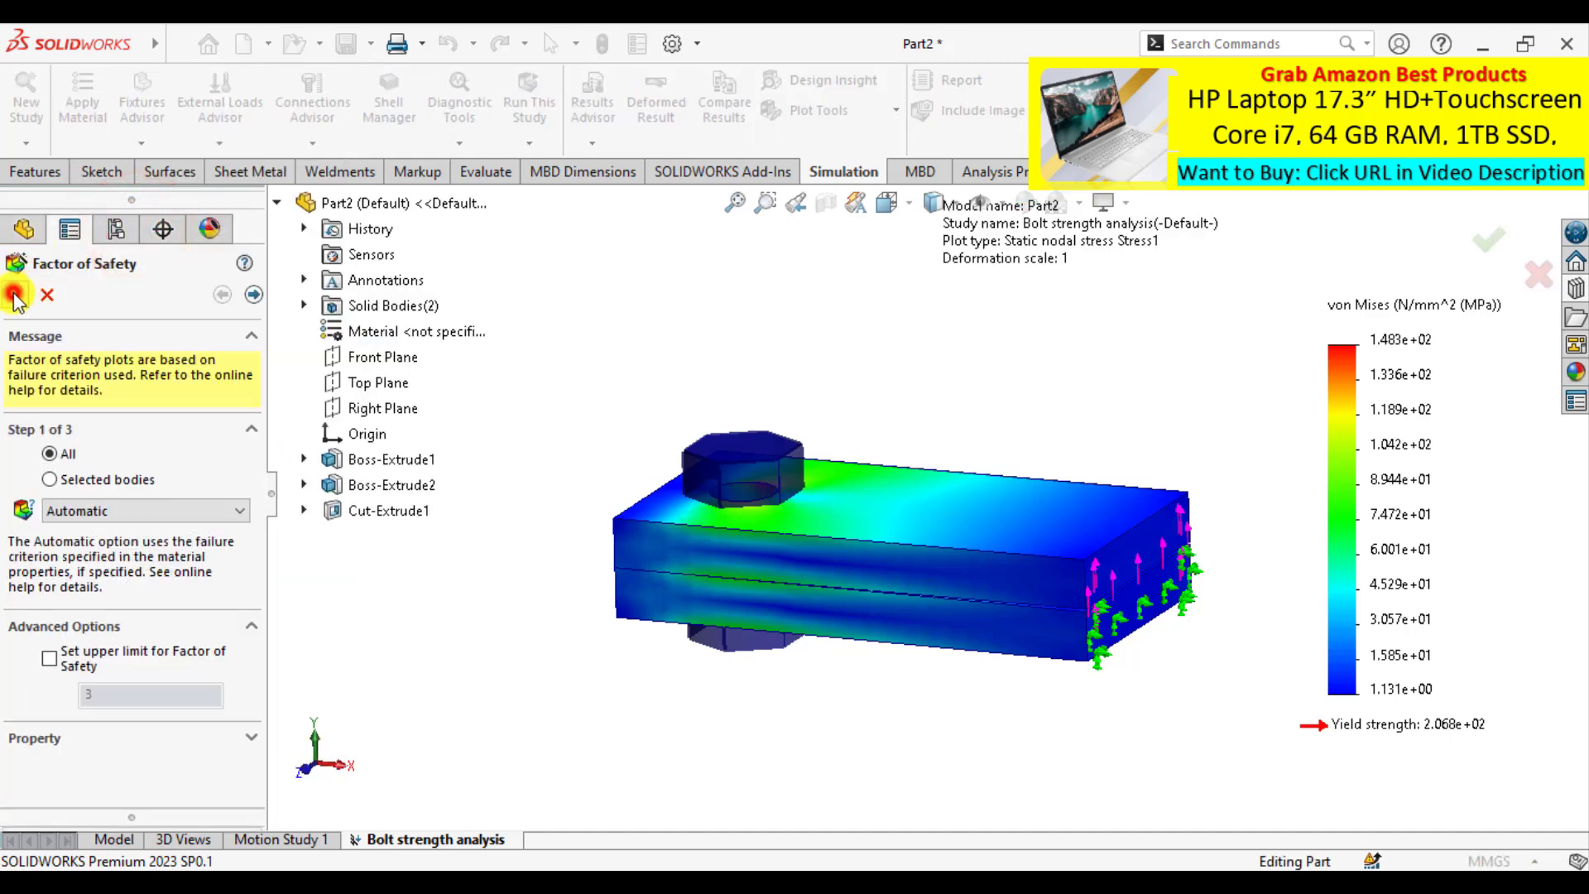
pyautogui.click(15, 295)
# Display the Displacement1 resultant displacement plot, peaking at 0.3269 mm.
pyautogui.click(427, 368)
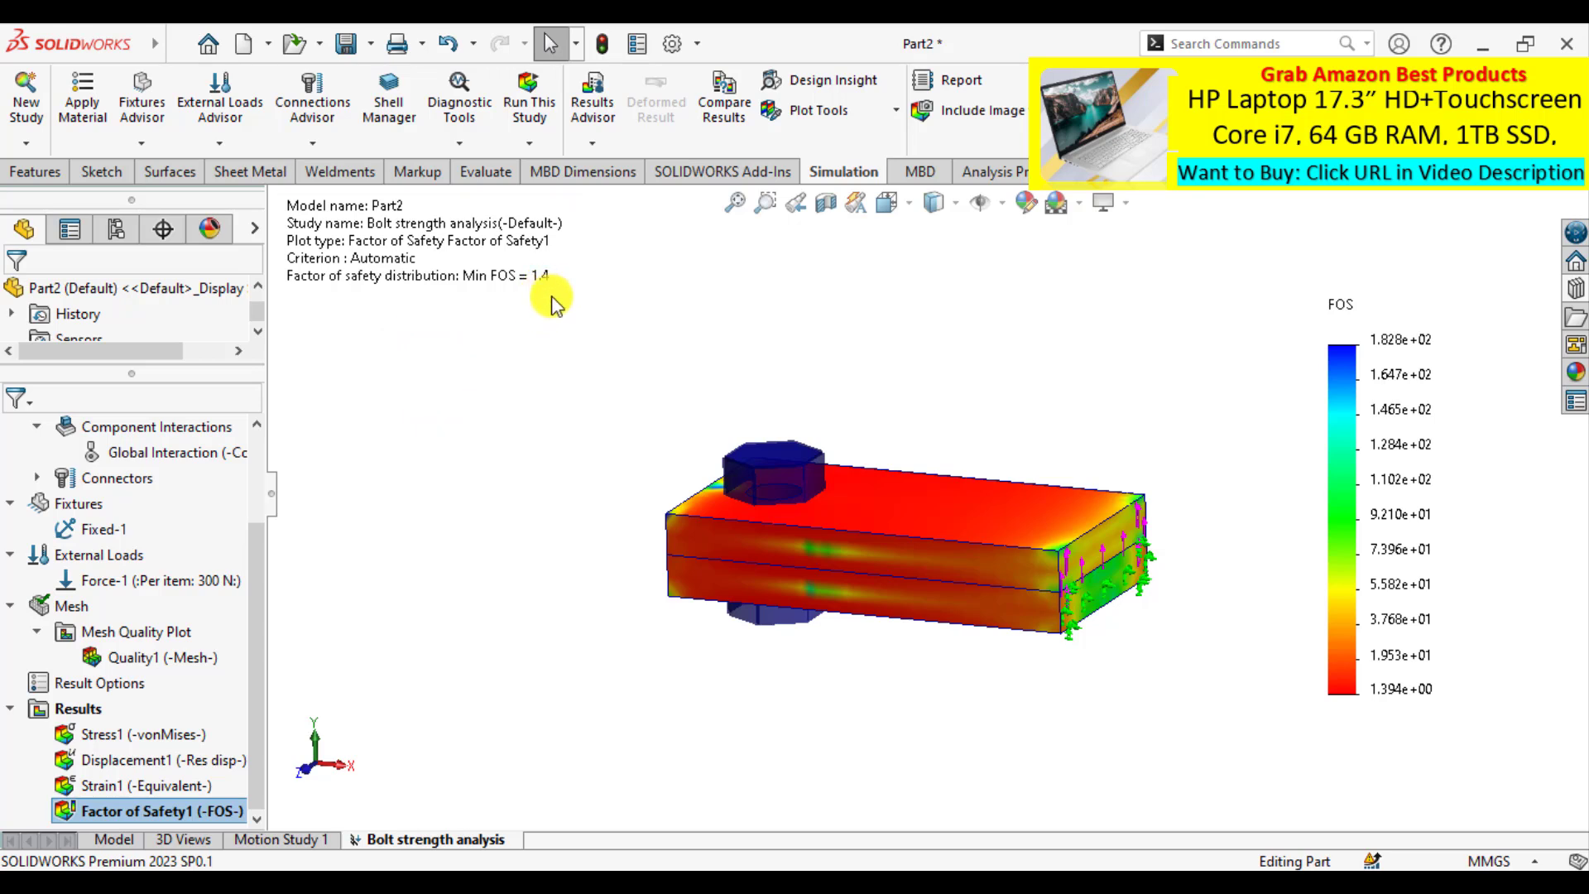
pyautogui.click(472, 622)
pyautogui.click(128, 759)
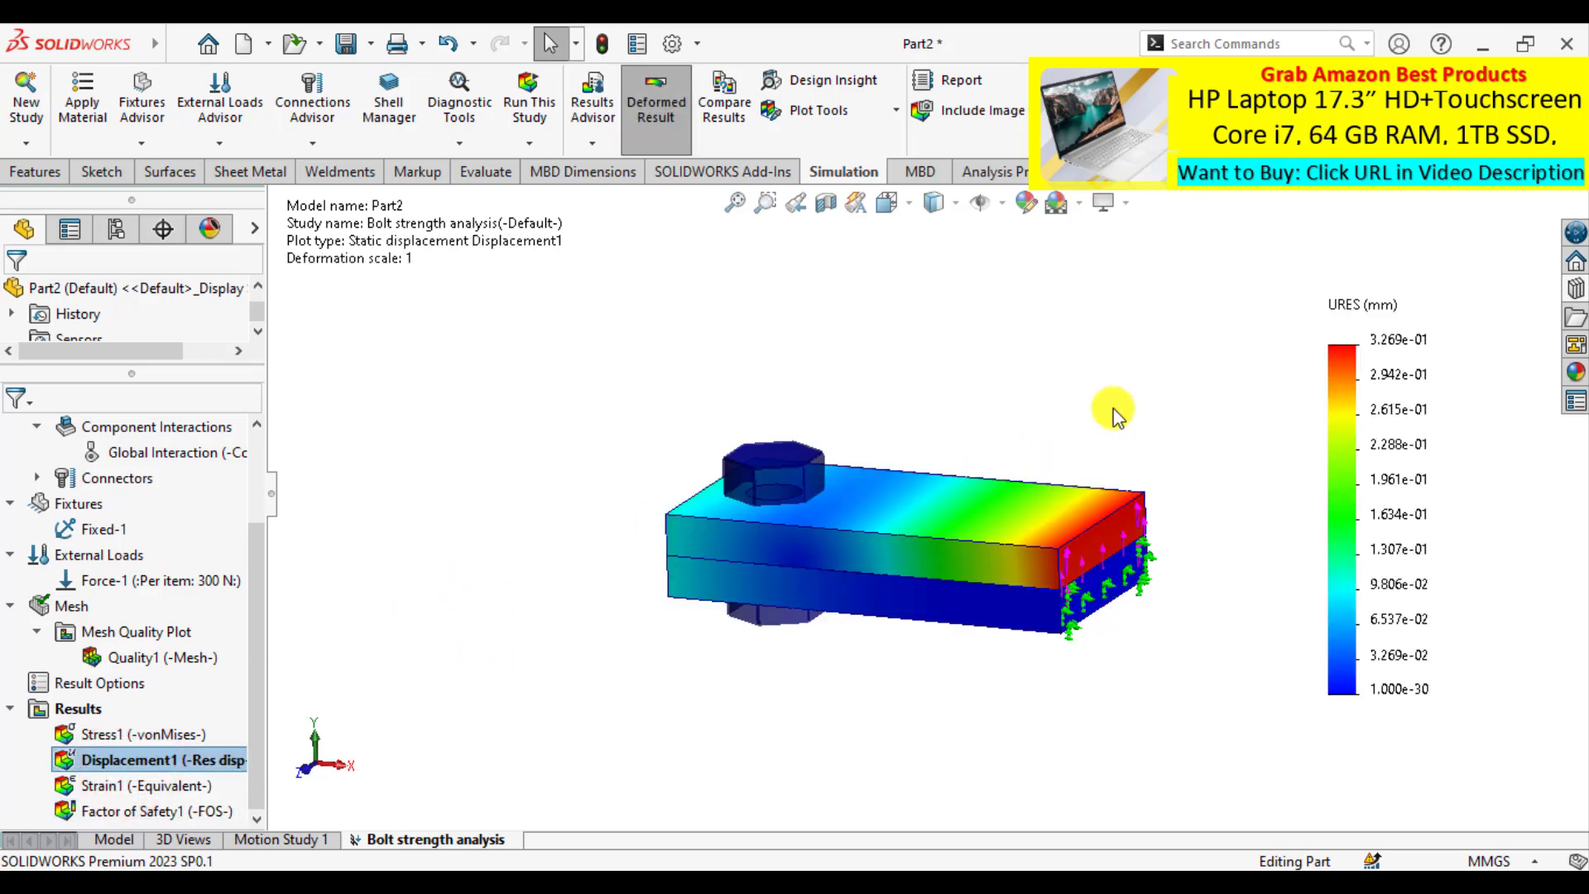
pyautogui.scroll(-2, 1114, 409)
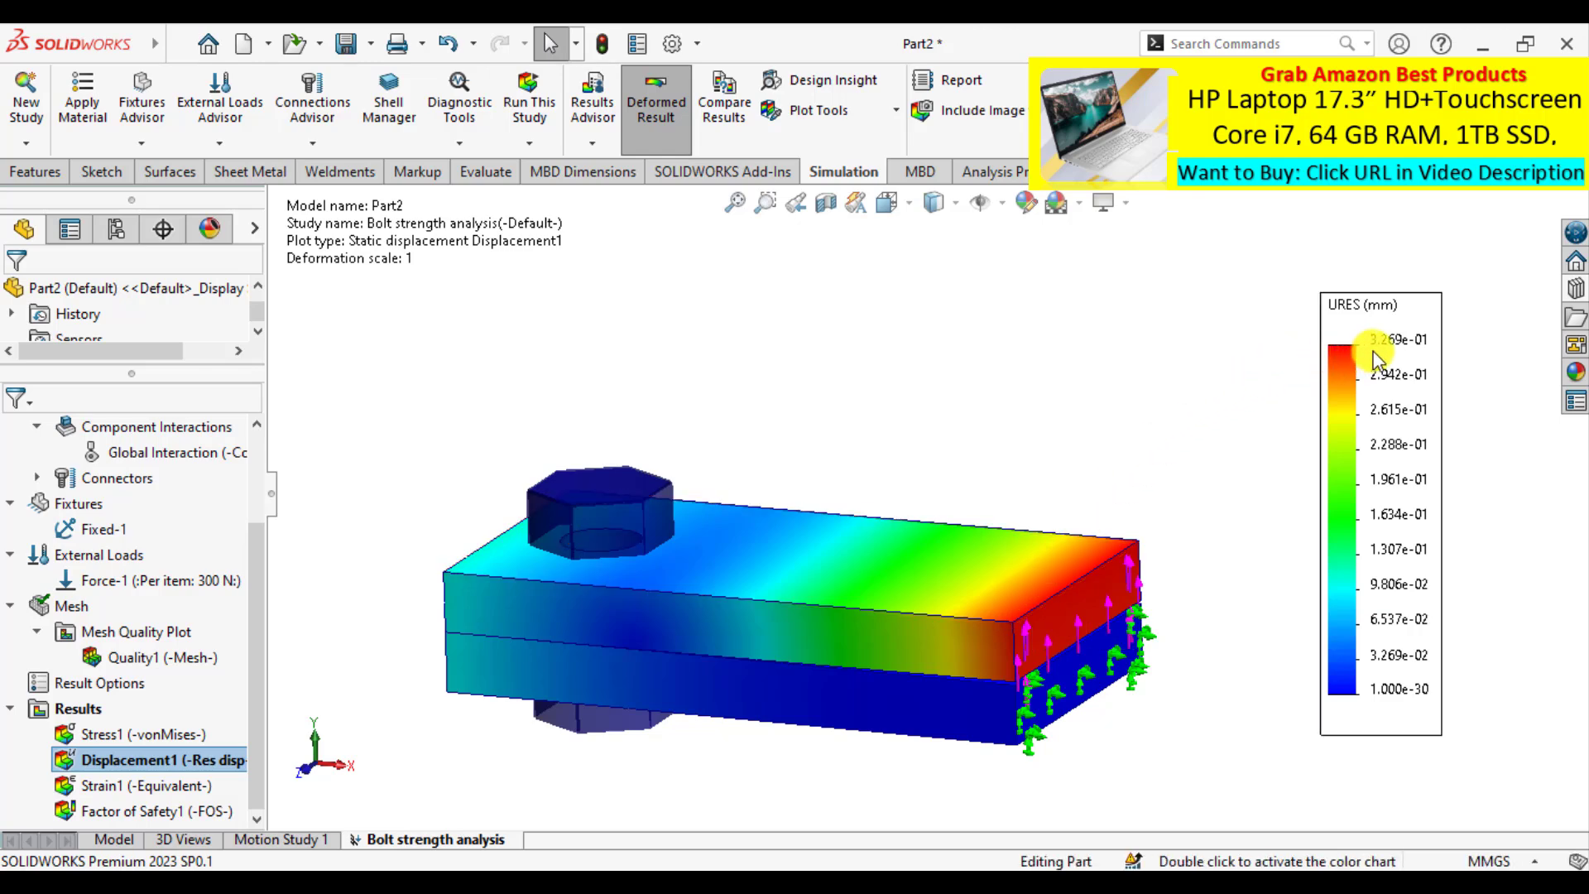
# Set the Displacement1 plot to a user-defined deformation scale of 50.
pyautogui.rightClick(131, 758)
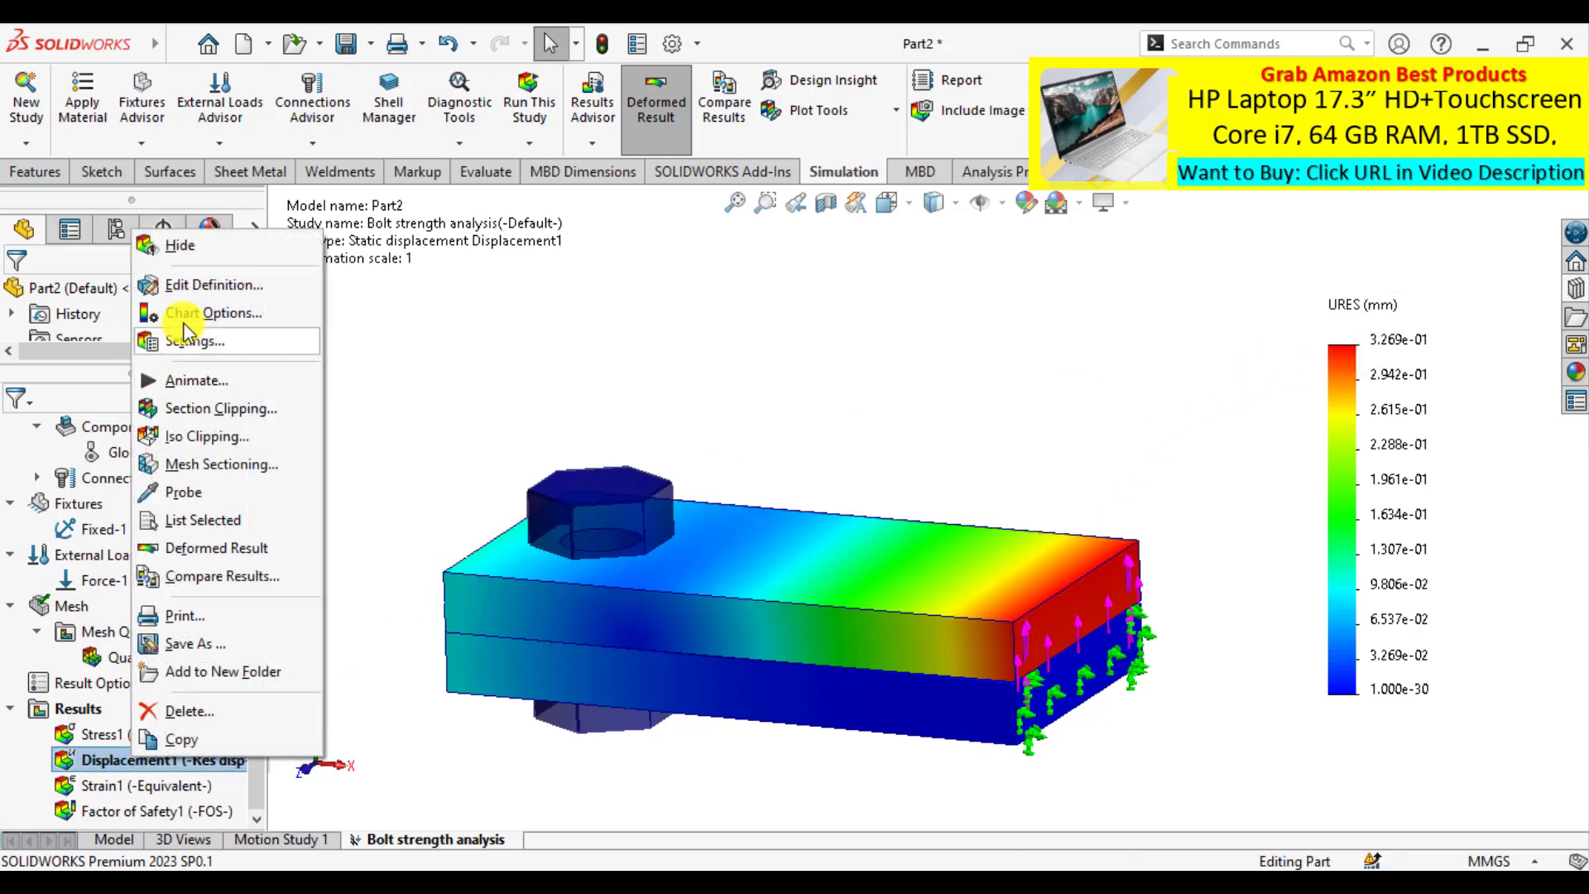
pyautogui.click(188, 284)
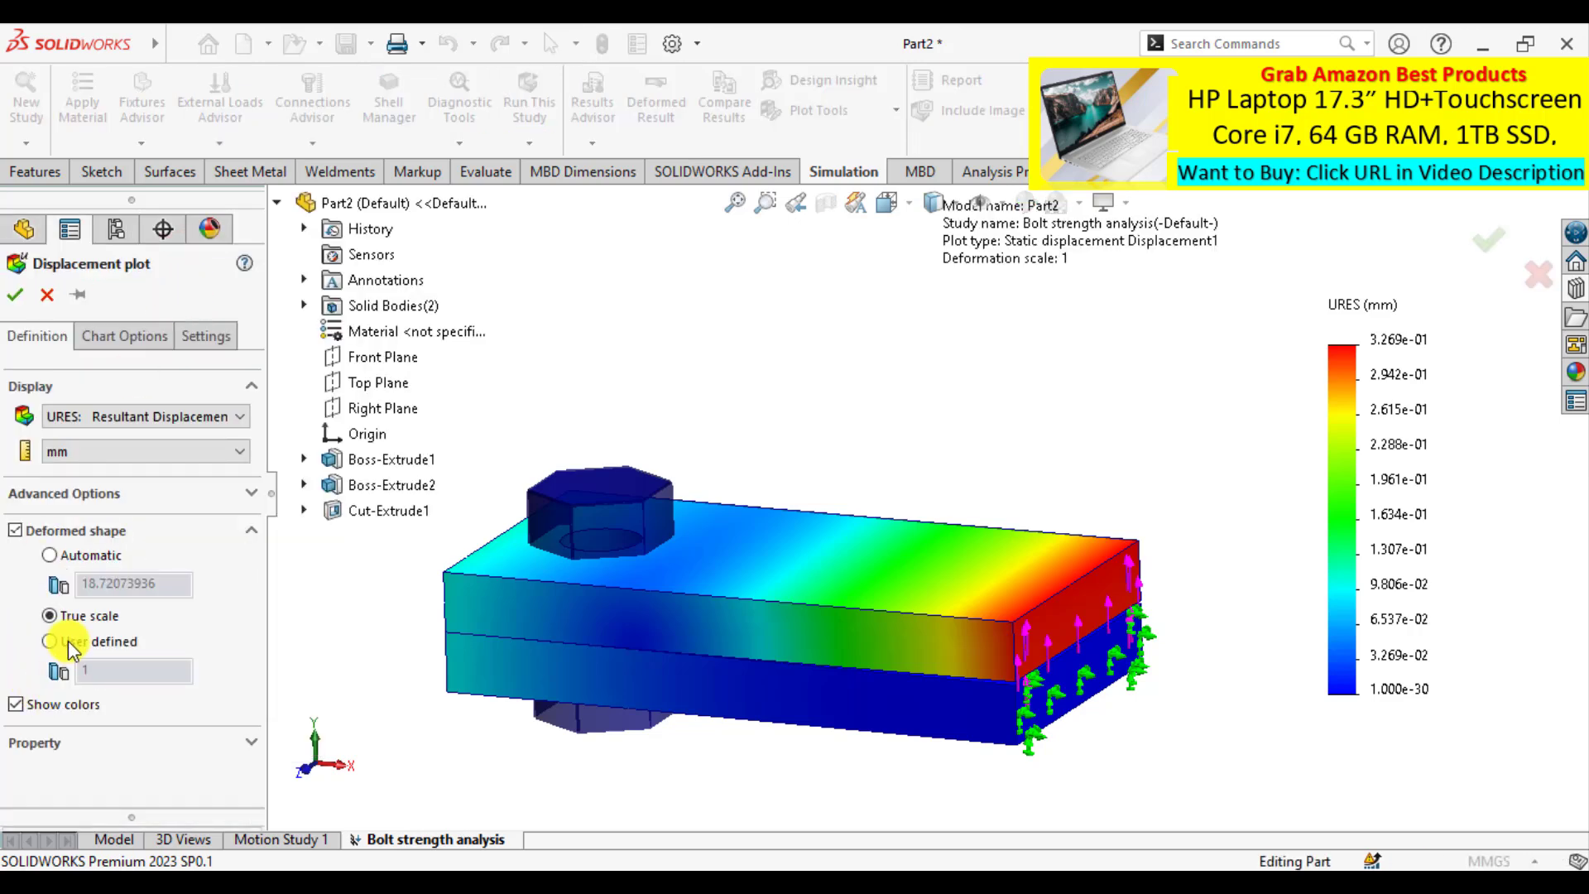
pyautogui.click(39, 644)
pyautogui.click(108, 670)
pyautogui.write('50')
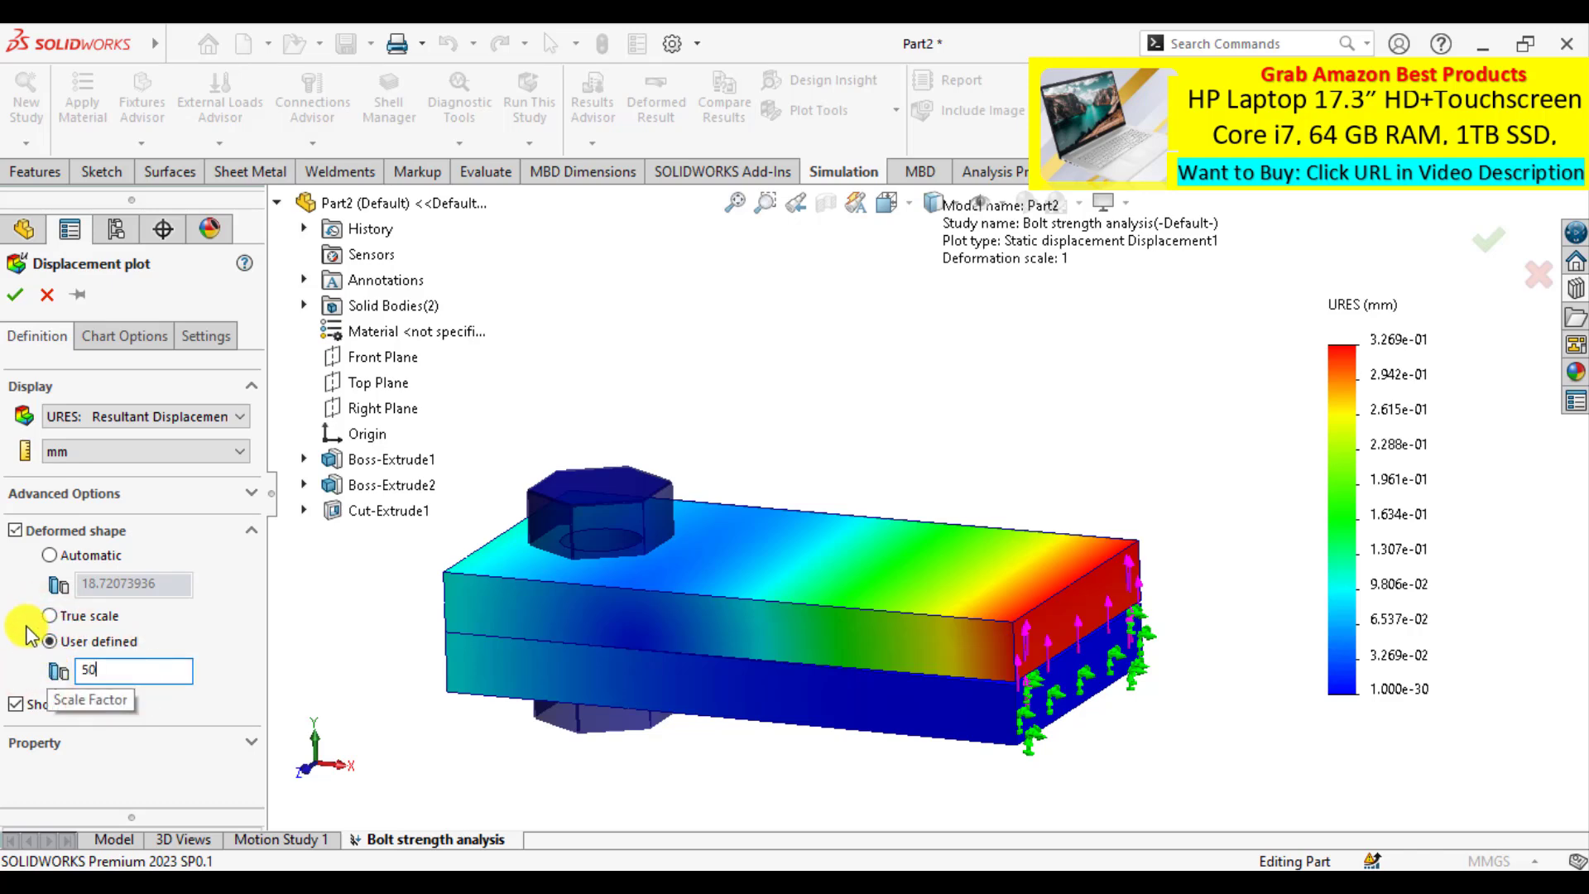
pyautogui.click(15, 295)
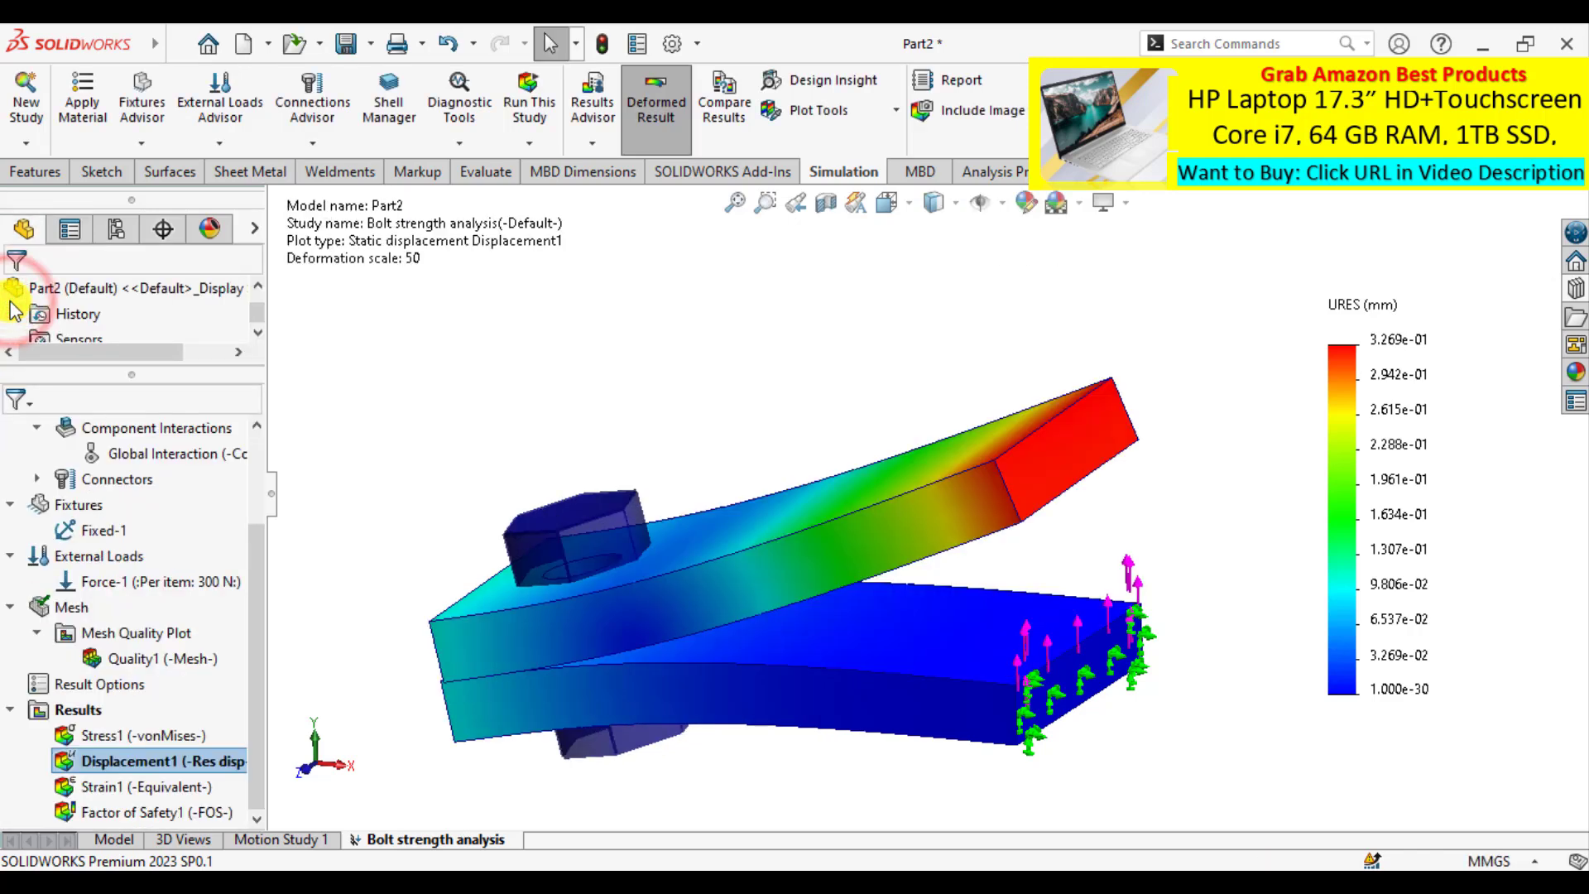
# Play the Displacement1 deformation animation, viewing it from the front, then close it.
pyautogui.rightClick(111, 763)
pyautogui.click(174, 390)
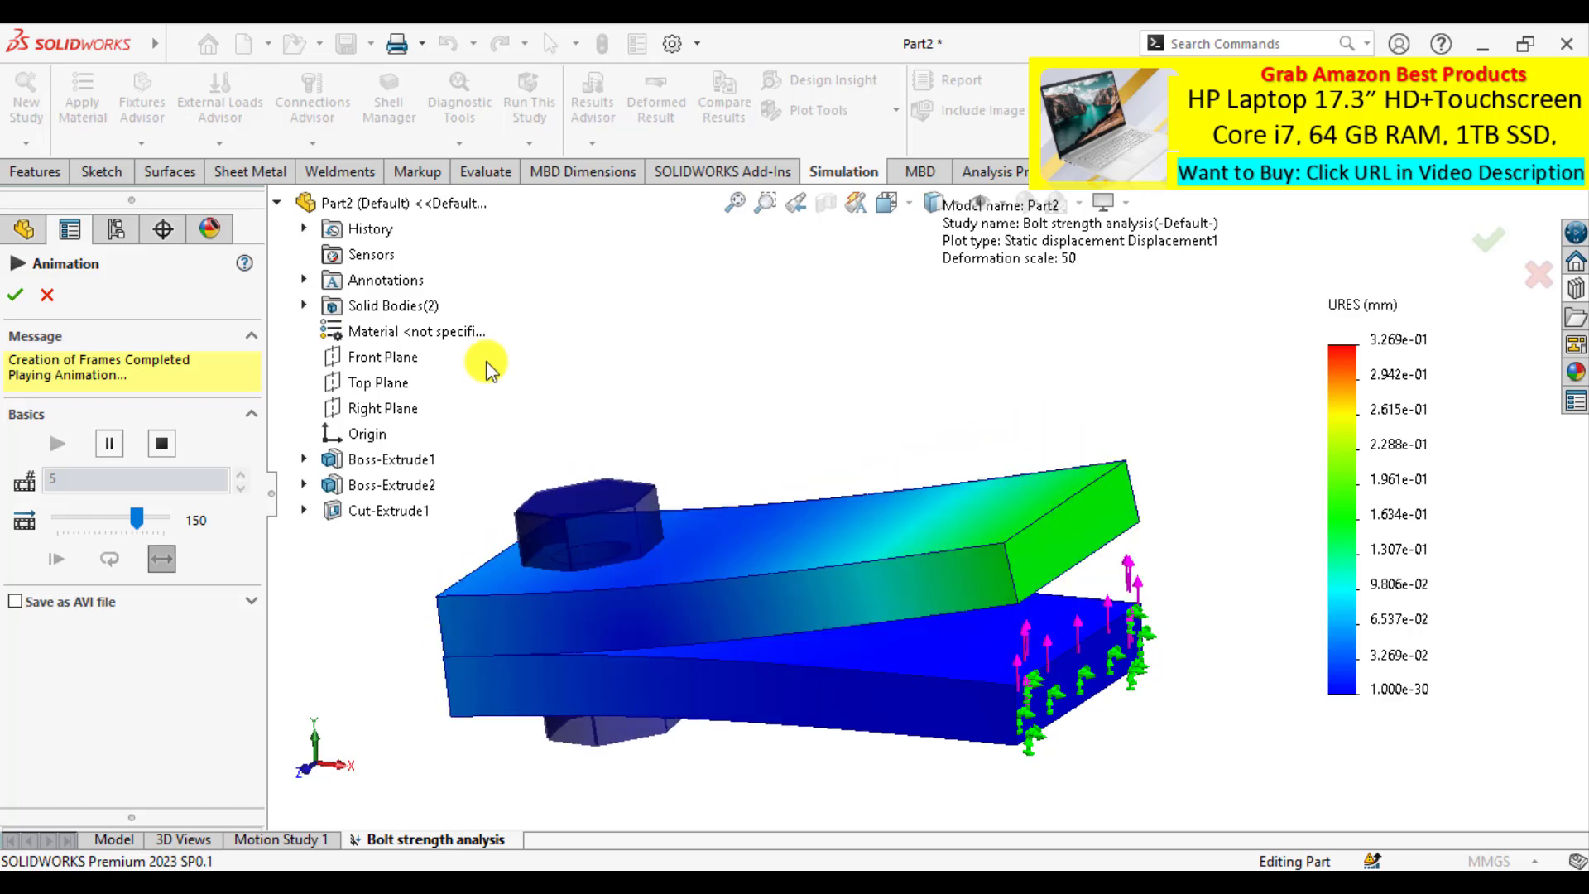
pyautogui.moveTo(549, 419); pyautogui.dragTo(792, 488, button='middle')
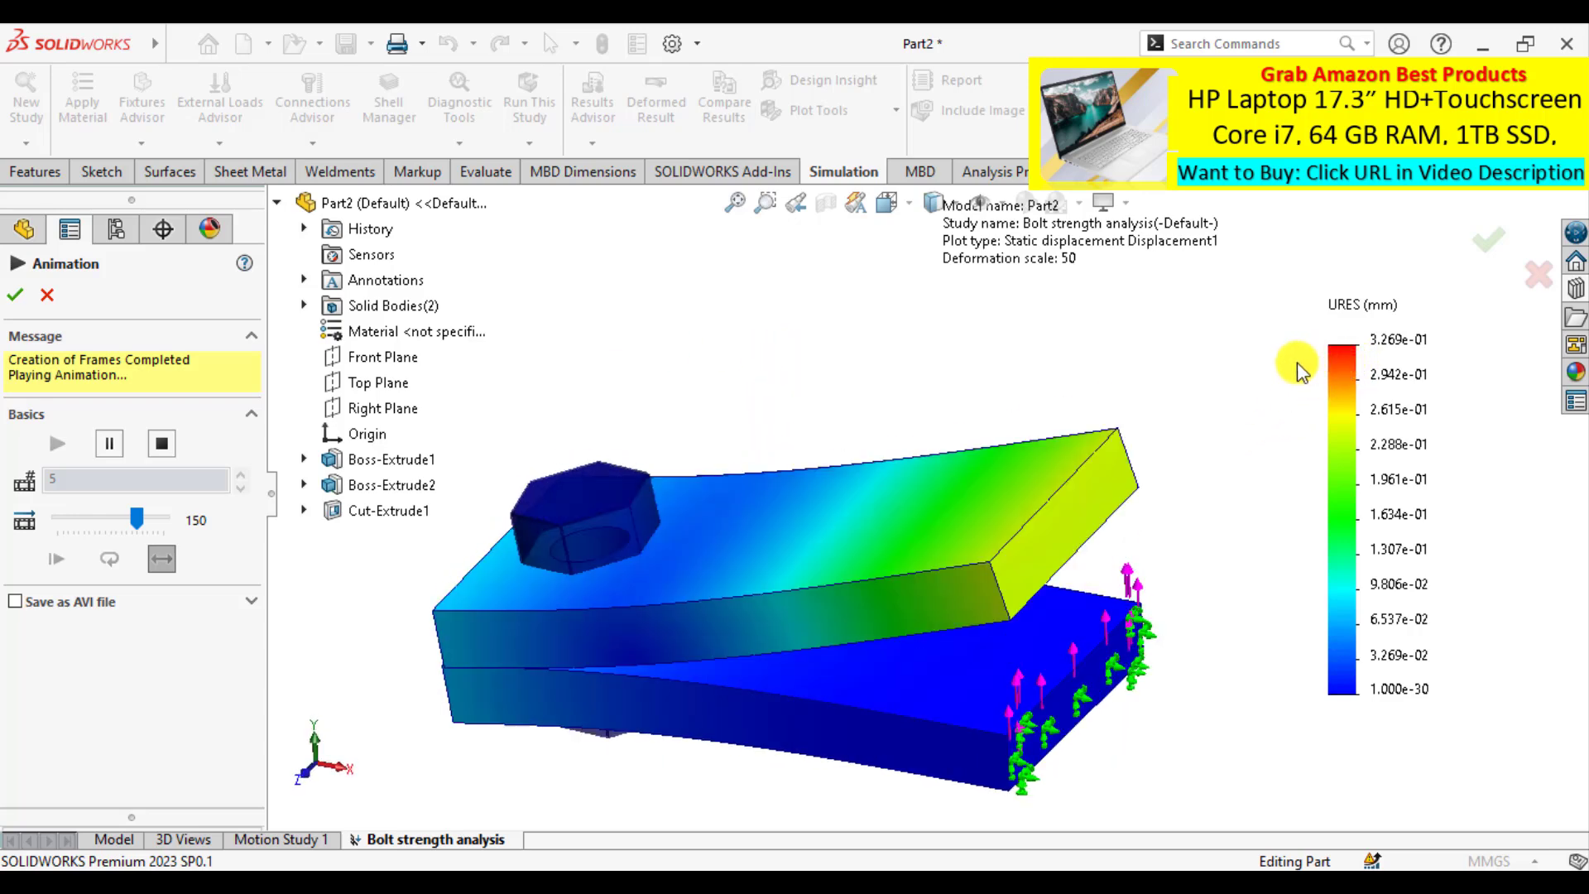
pyautogui.click(15, 295)
pyautogui.click(720, 339)
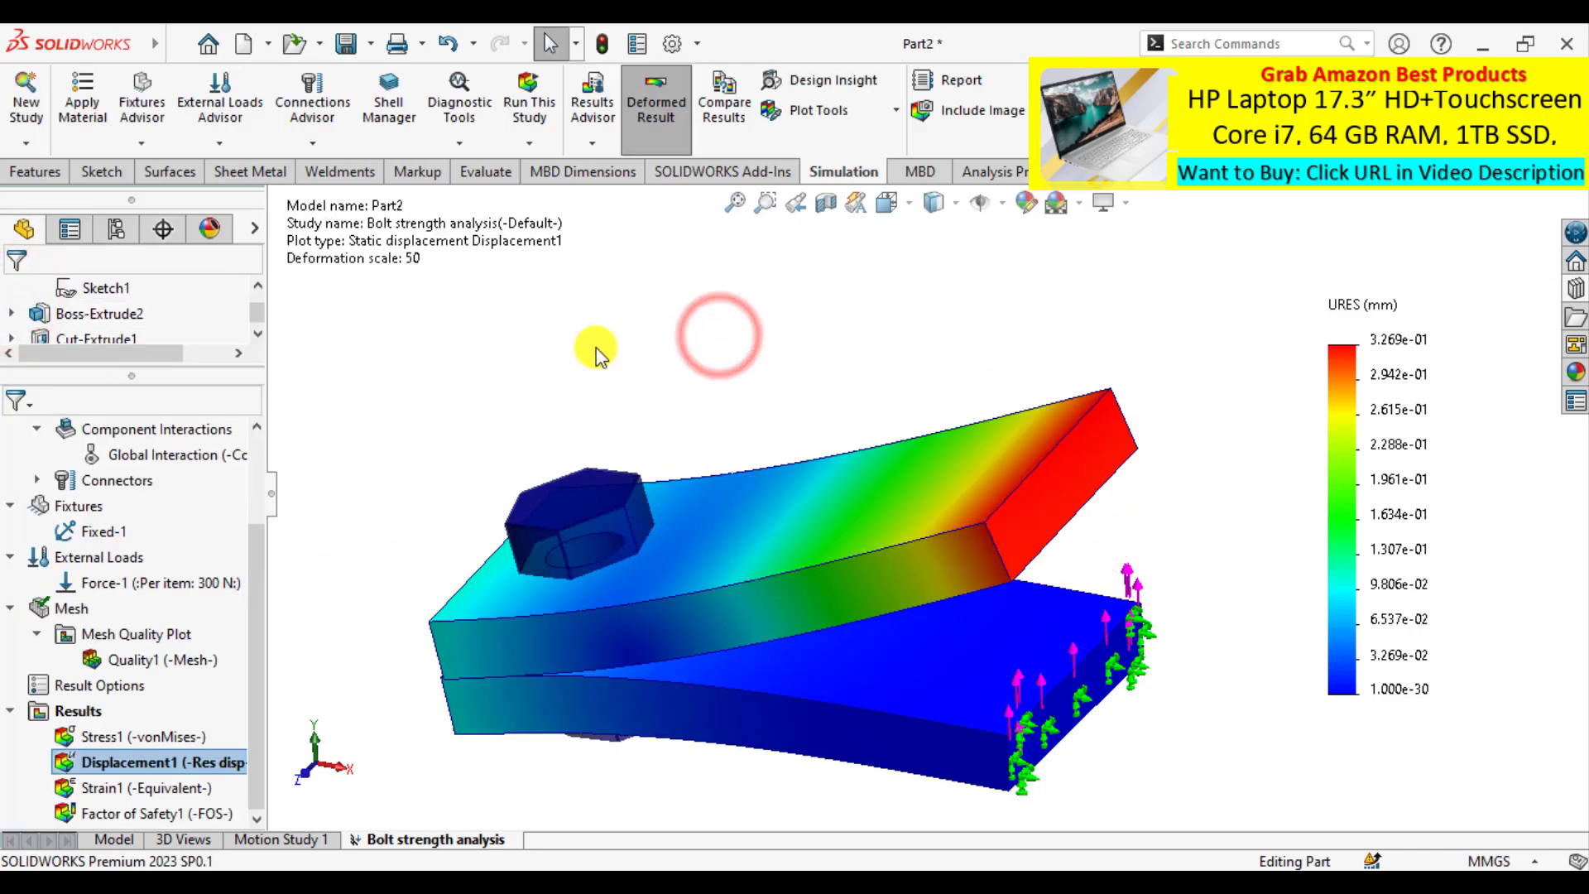
pyautogui.rightClick(53, 713)
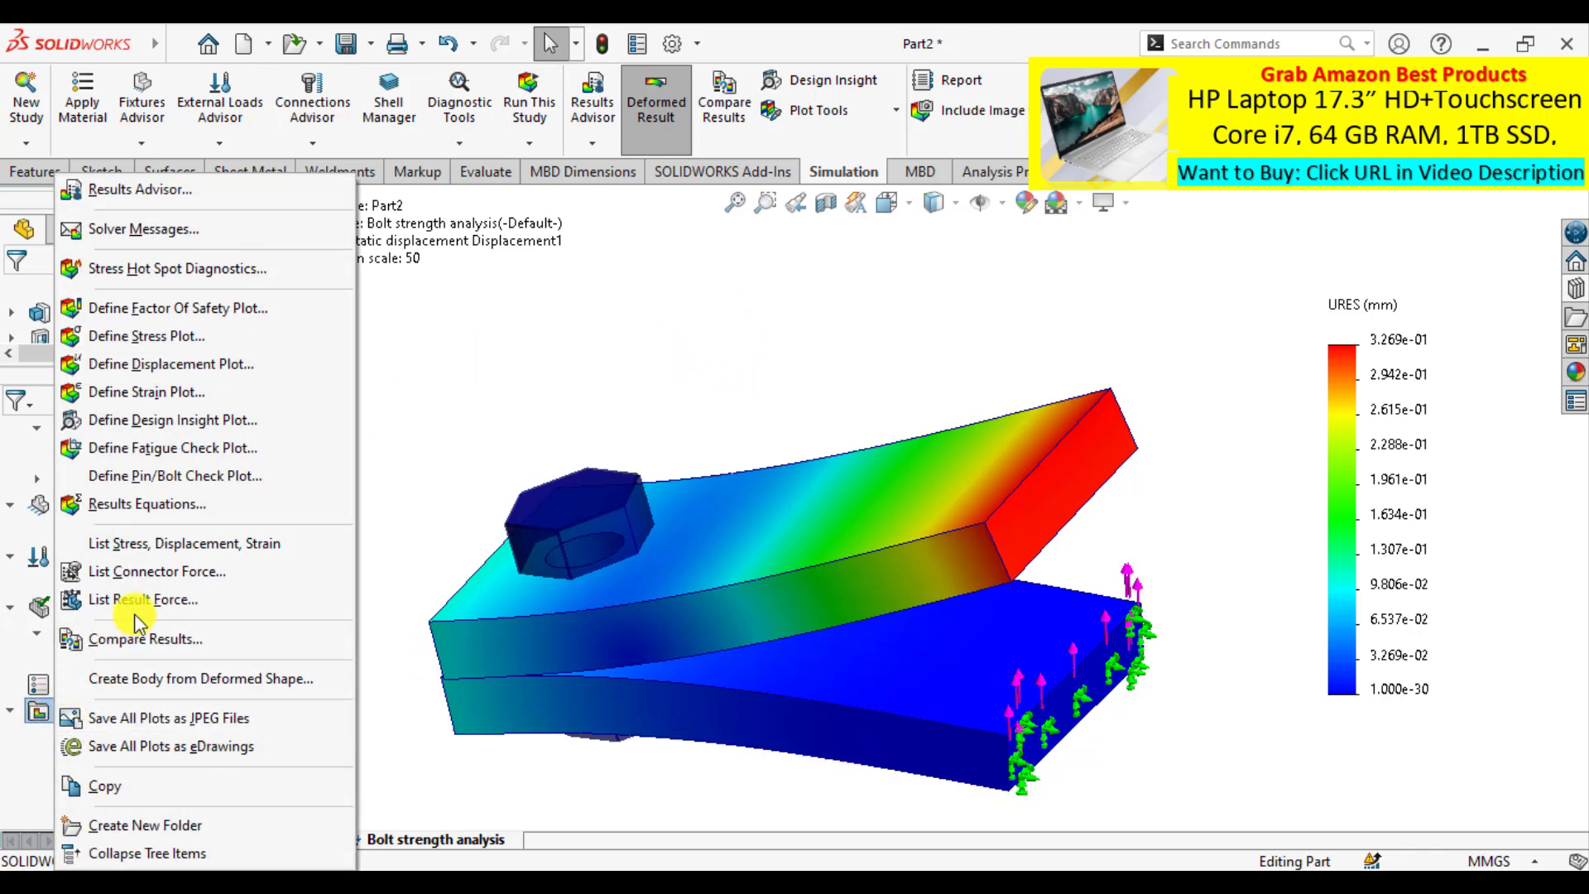
pyautogui.click(152, 573)
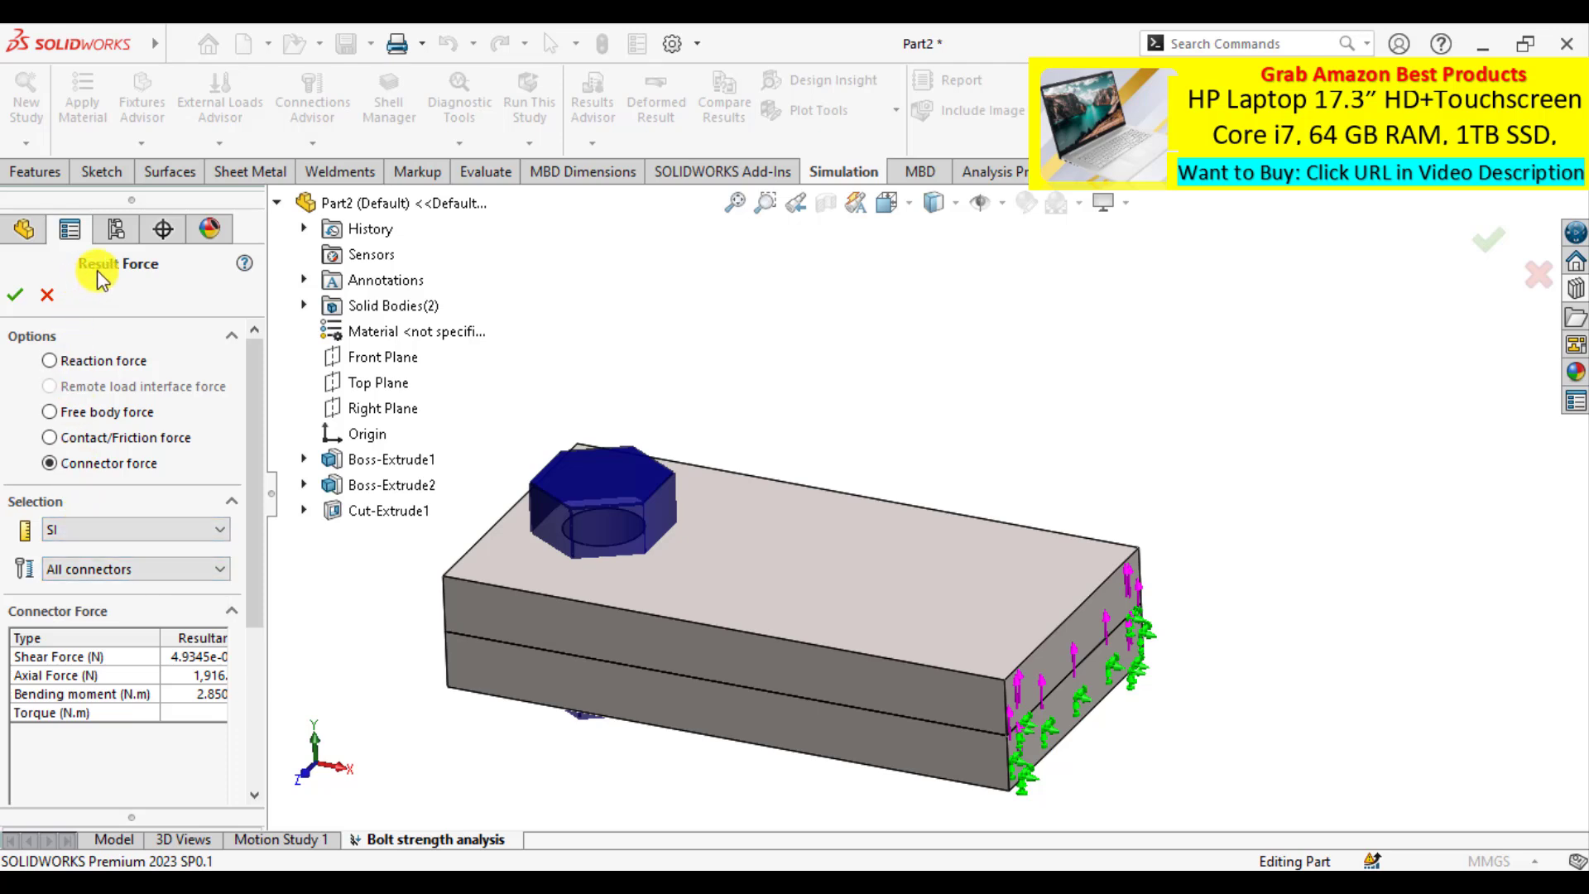
pyautogui.click(83, 573)
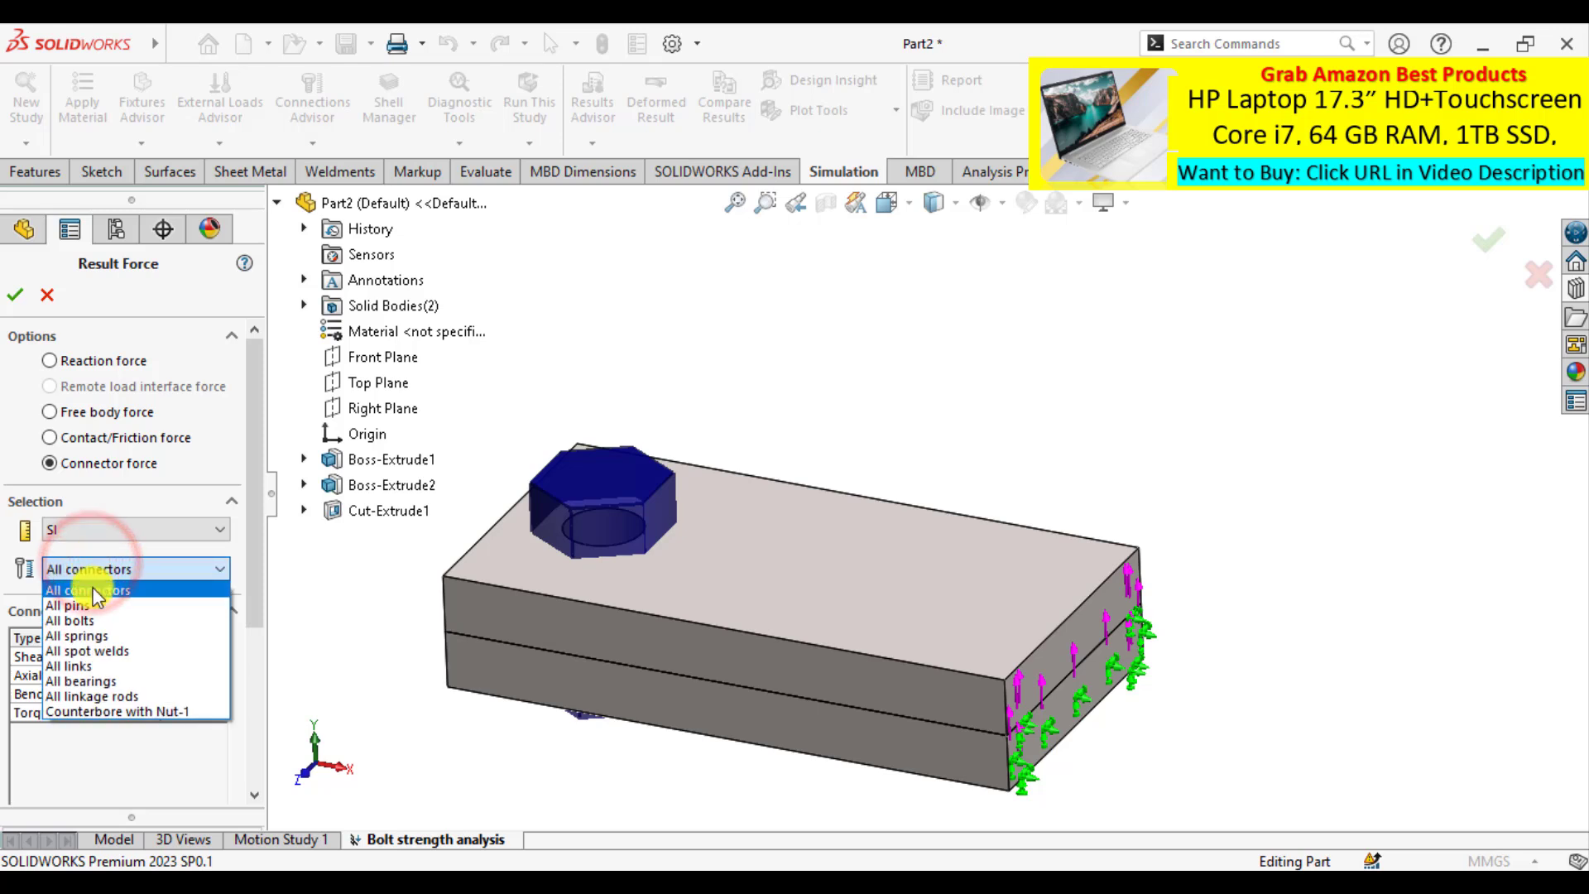
pyautogui.click(99, 713)
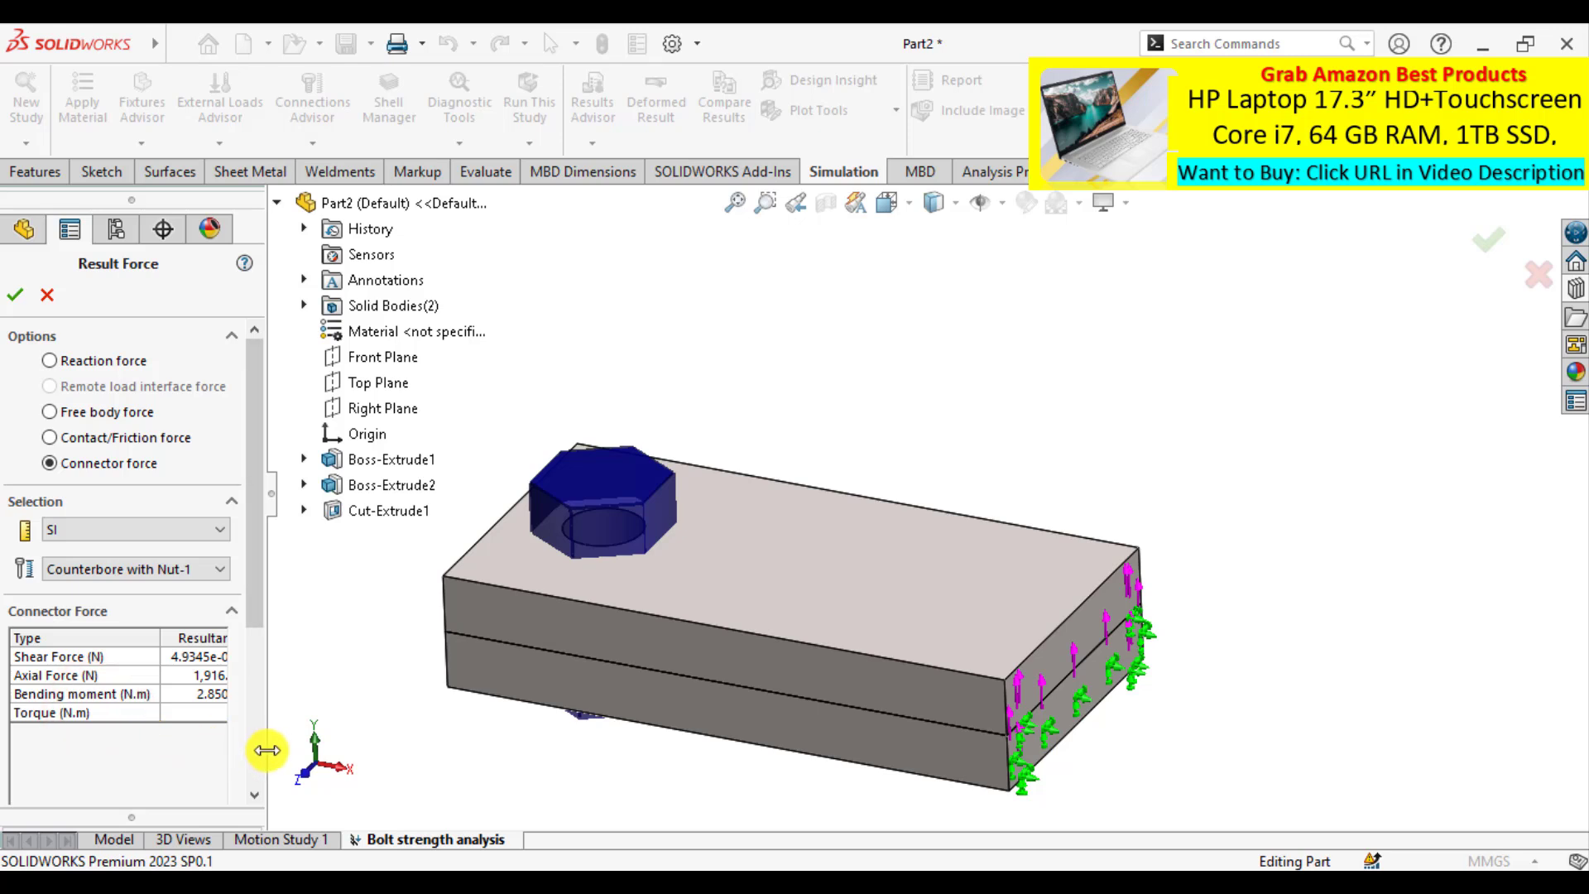
pyautogui.moveTo(265, 749); pyautogui.dragTo(366, 738)
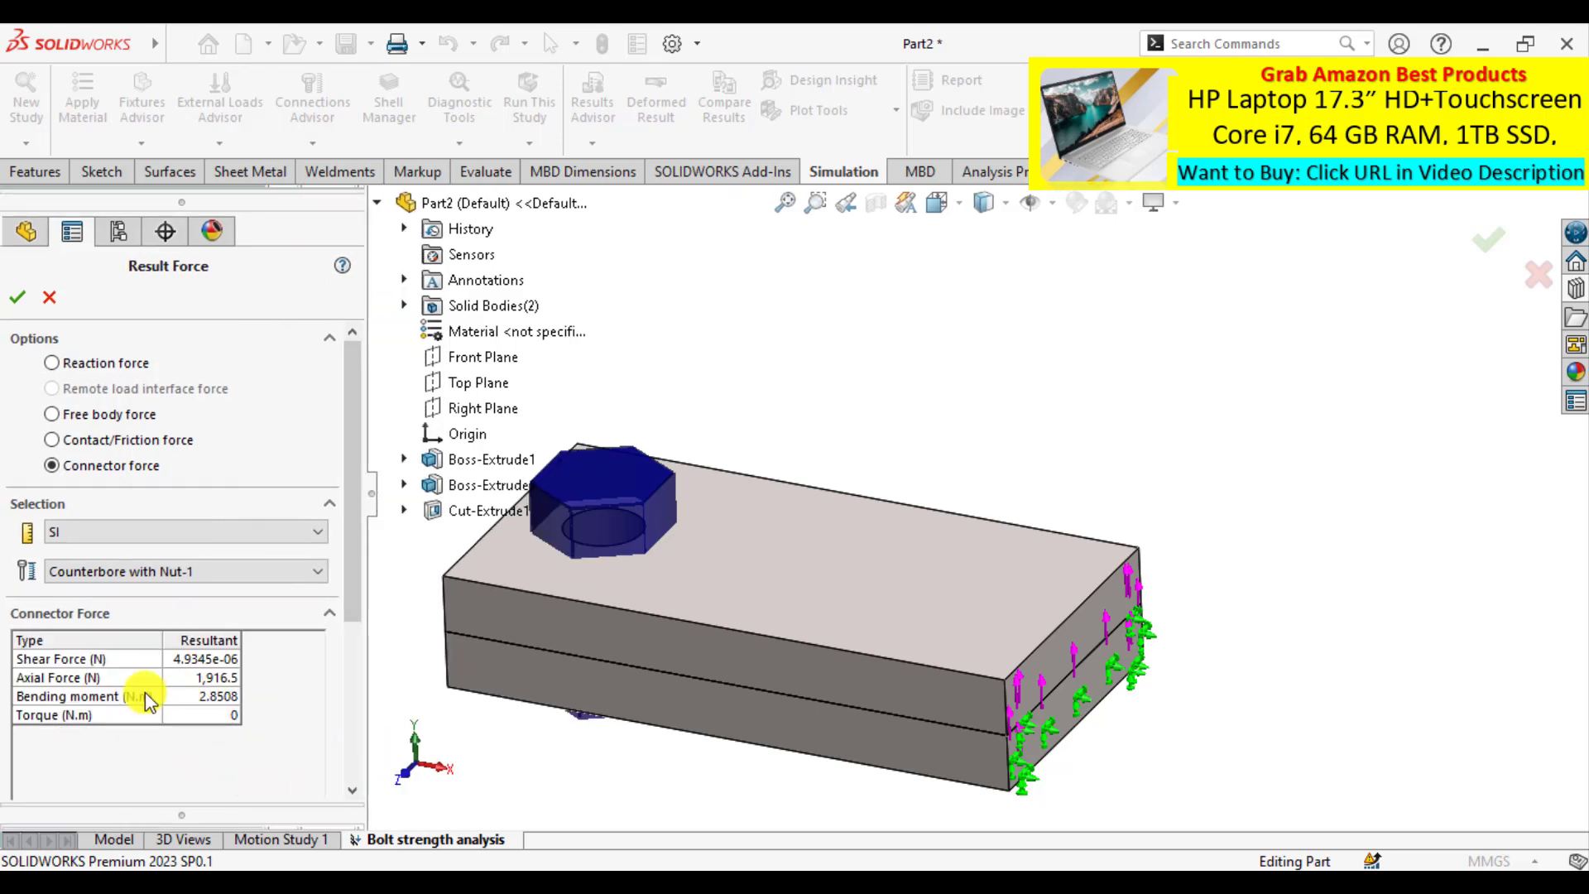
pyautogui.click(77, 659)
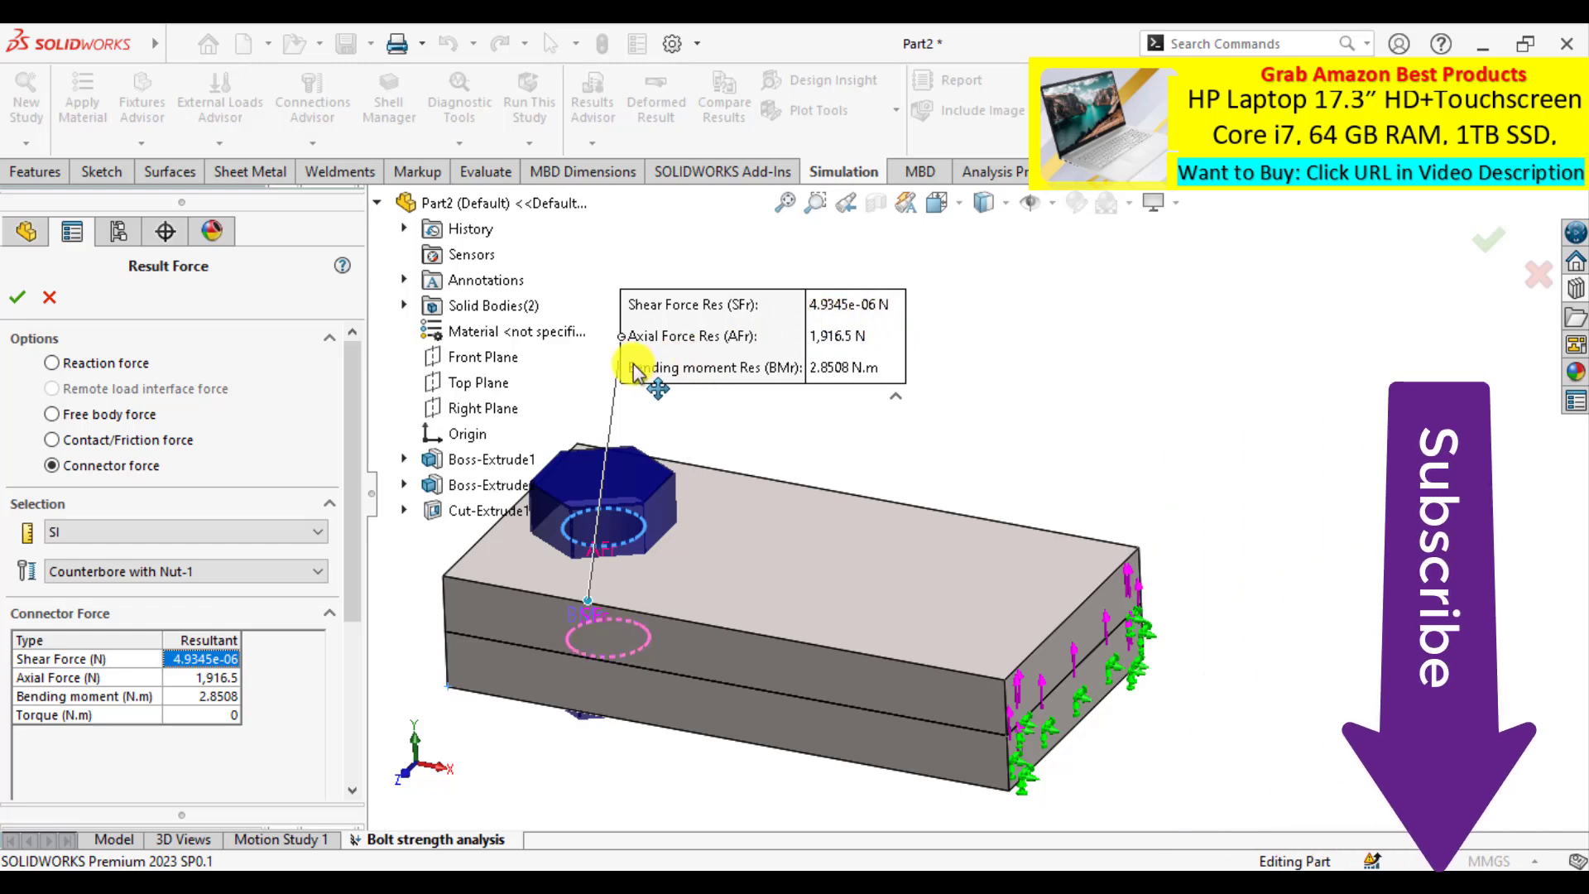
pyautogui.click(83, 681)
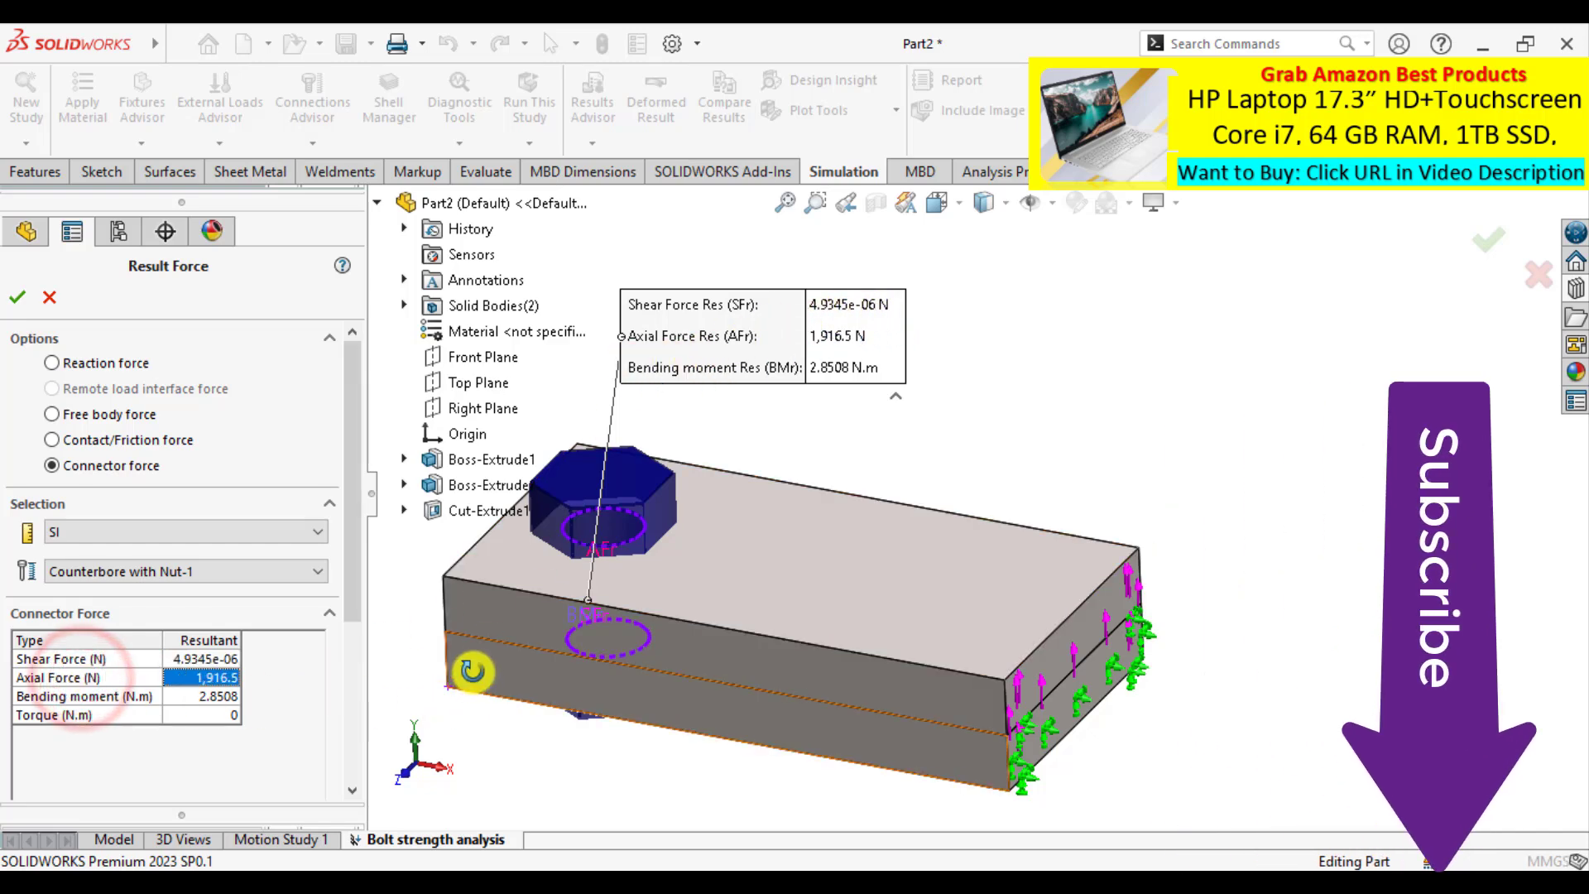
pyautogui.moveTo(461, 660); pyautogui.dragTo(576, 521, button='middle')
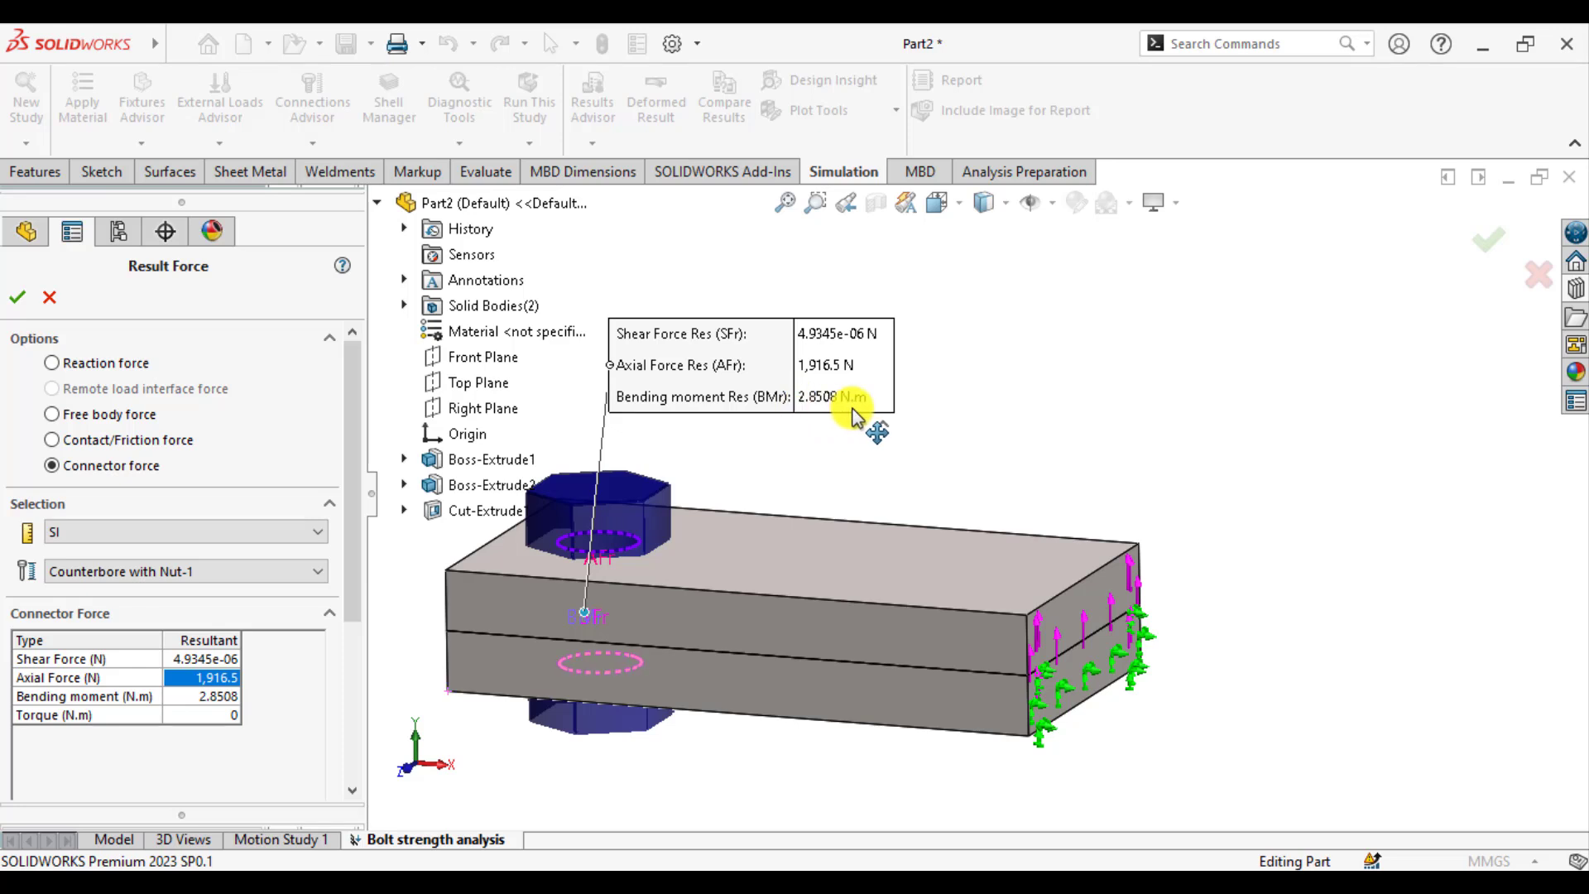
pyautogui.click(58, 680)
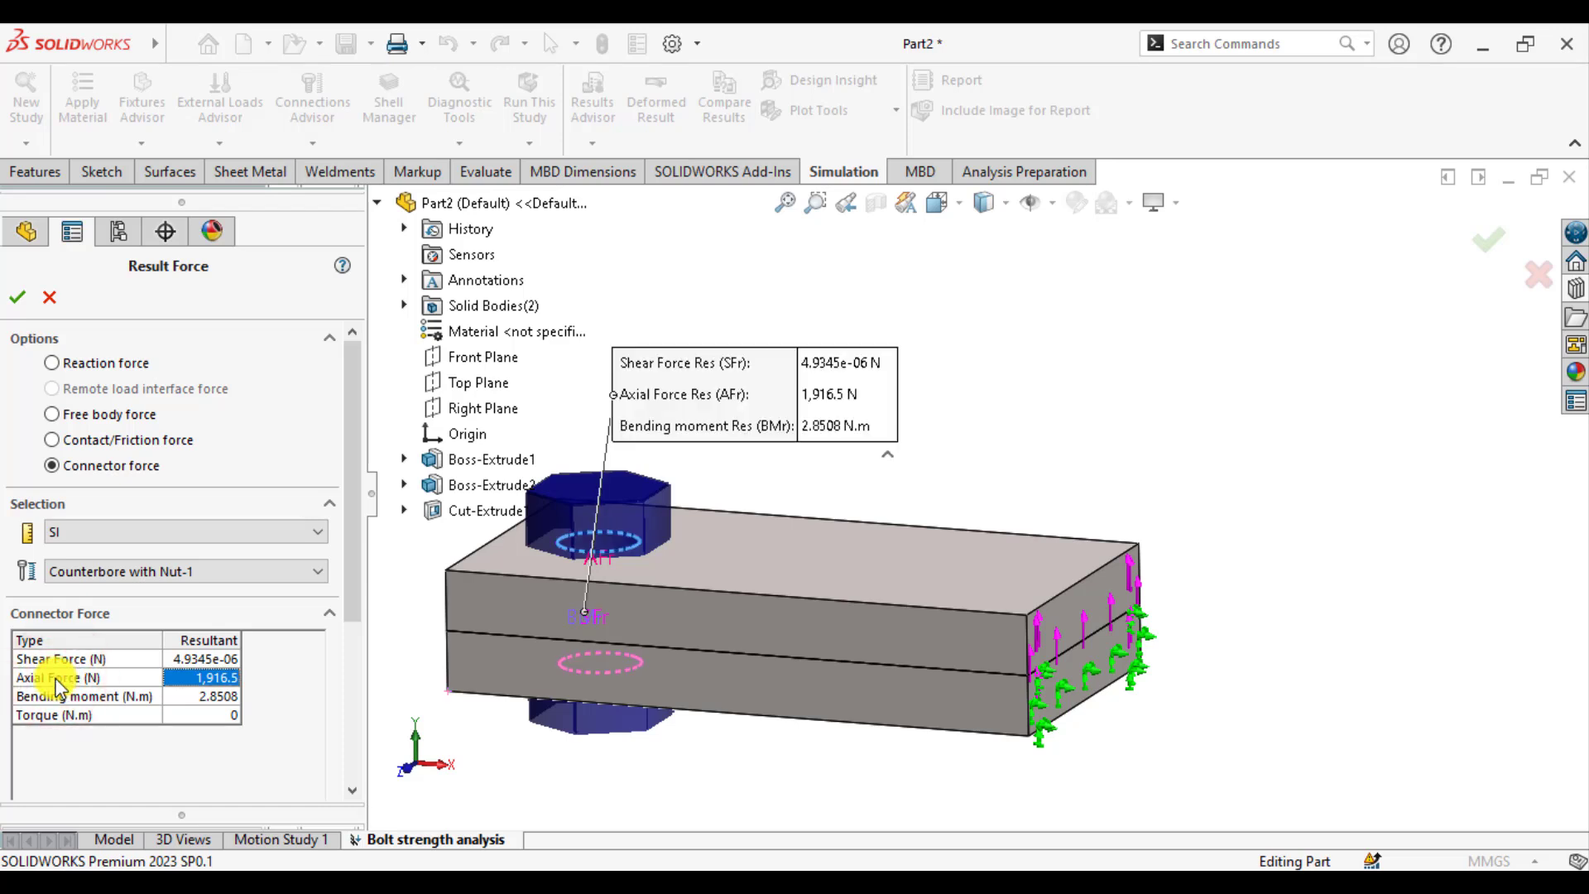
pyautogui.click(17, 296)
# Change the Counterbore with Nut-1 bolt connector's axial pre-load from 0 N to 500 N.
pyautogui.click(972, 412)
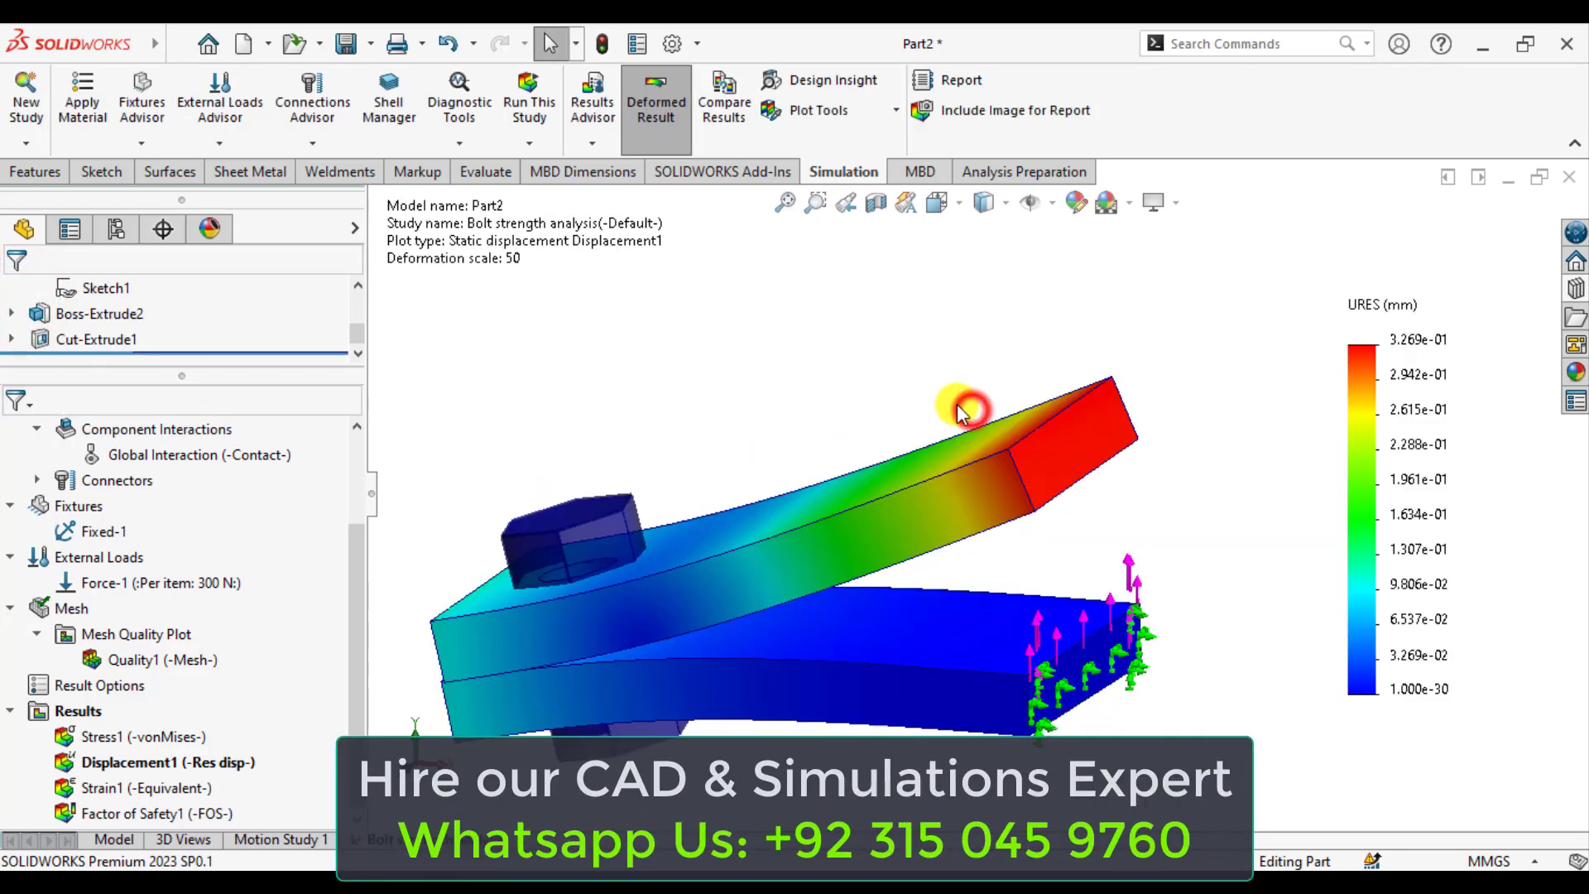
pyautogui.scroll(3, 870, 387)
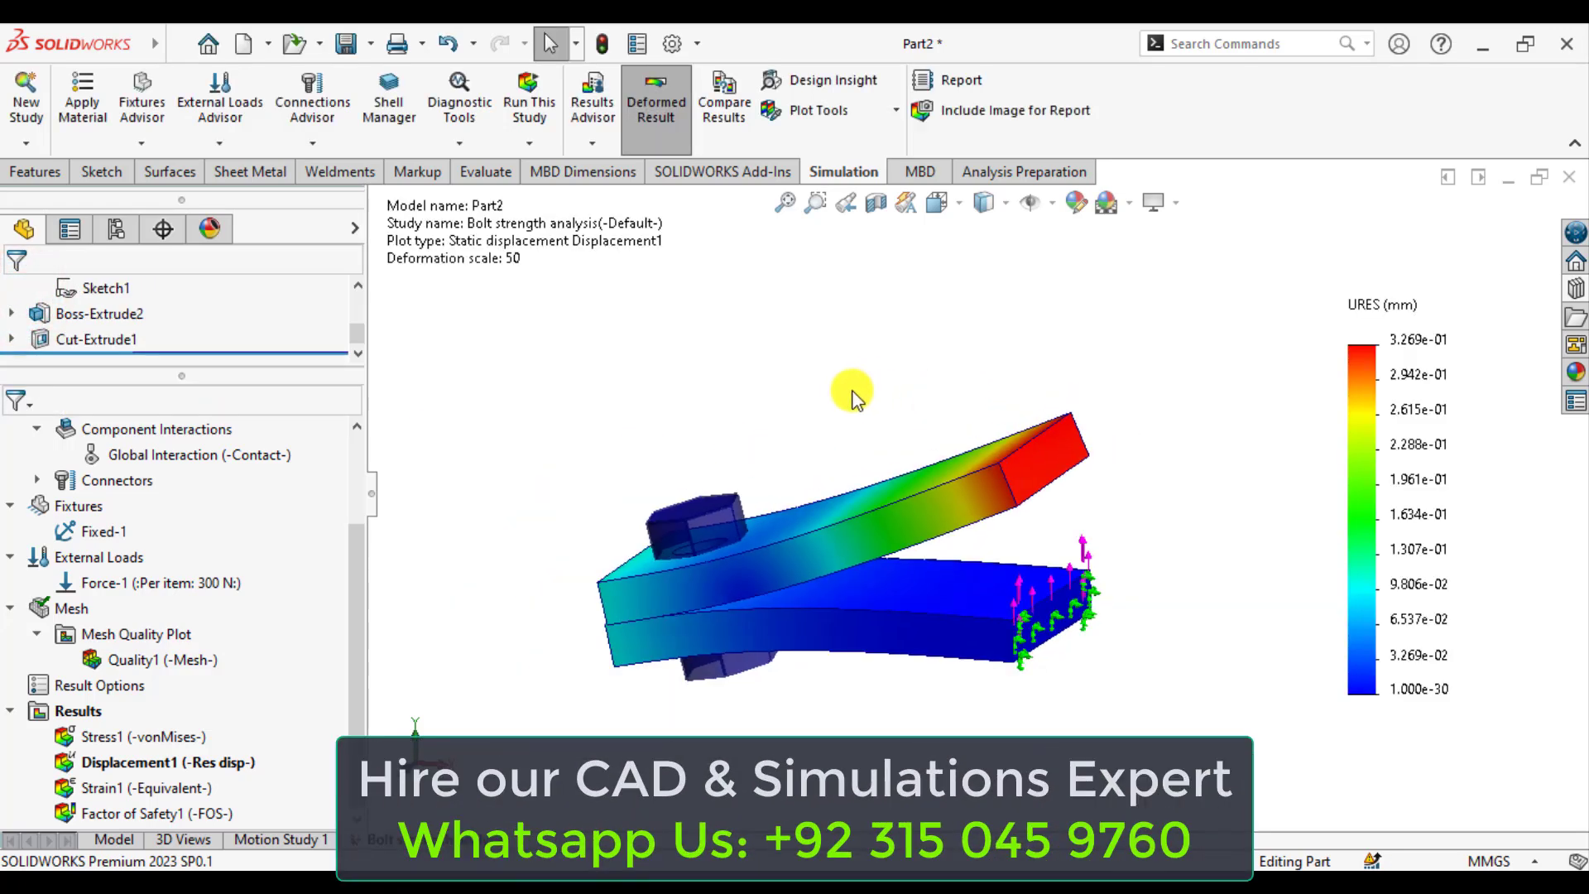
pyautogui.click(103, 531)
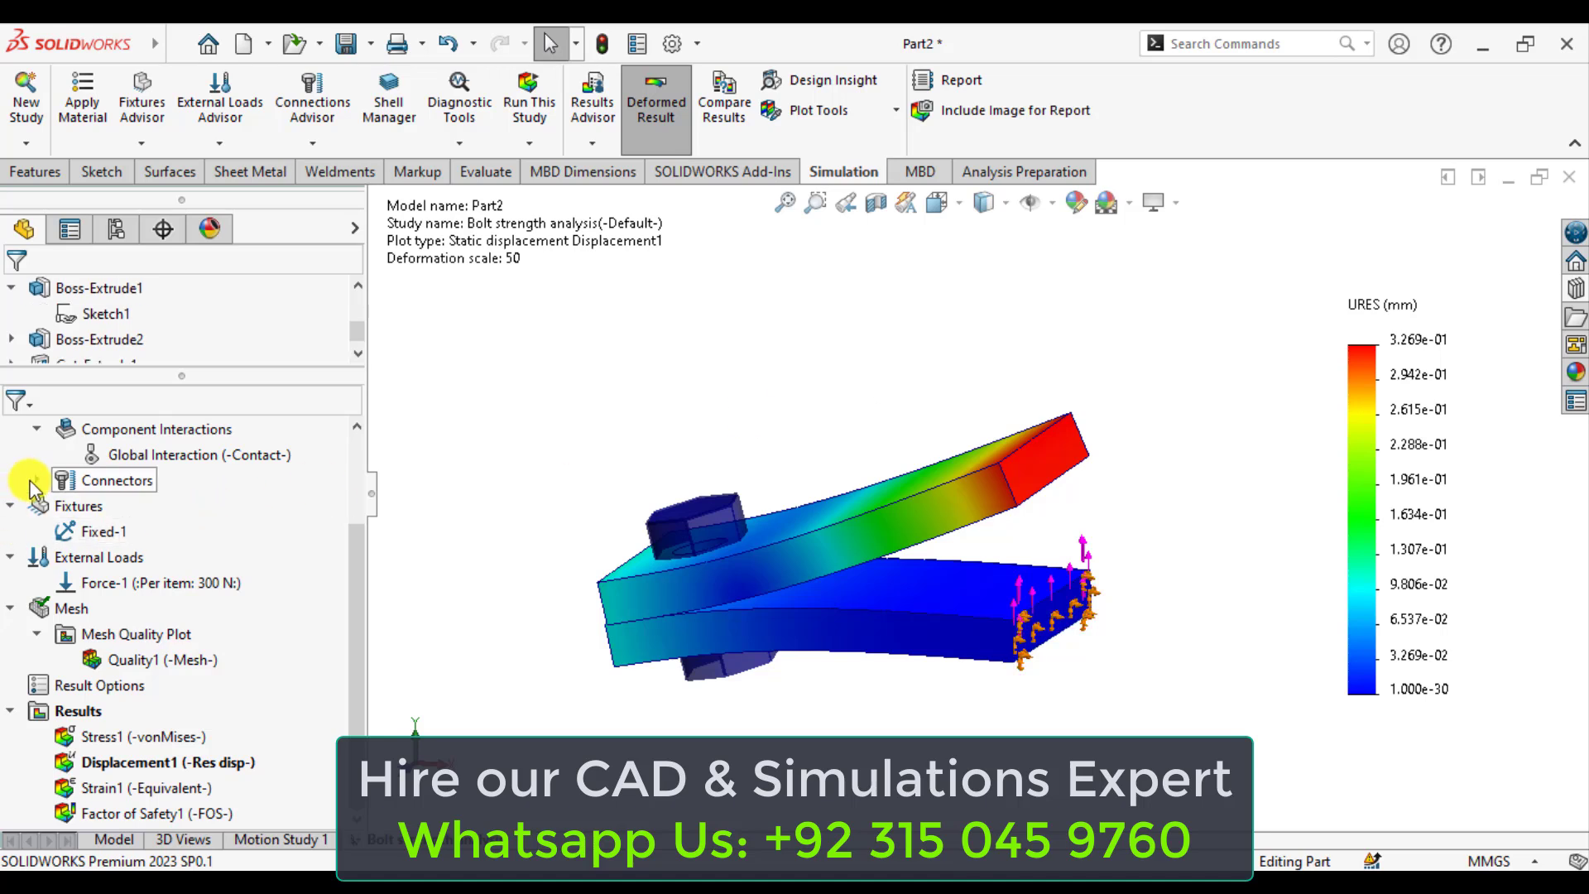
pyautogui.click(37, 480)
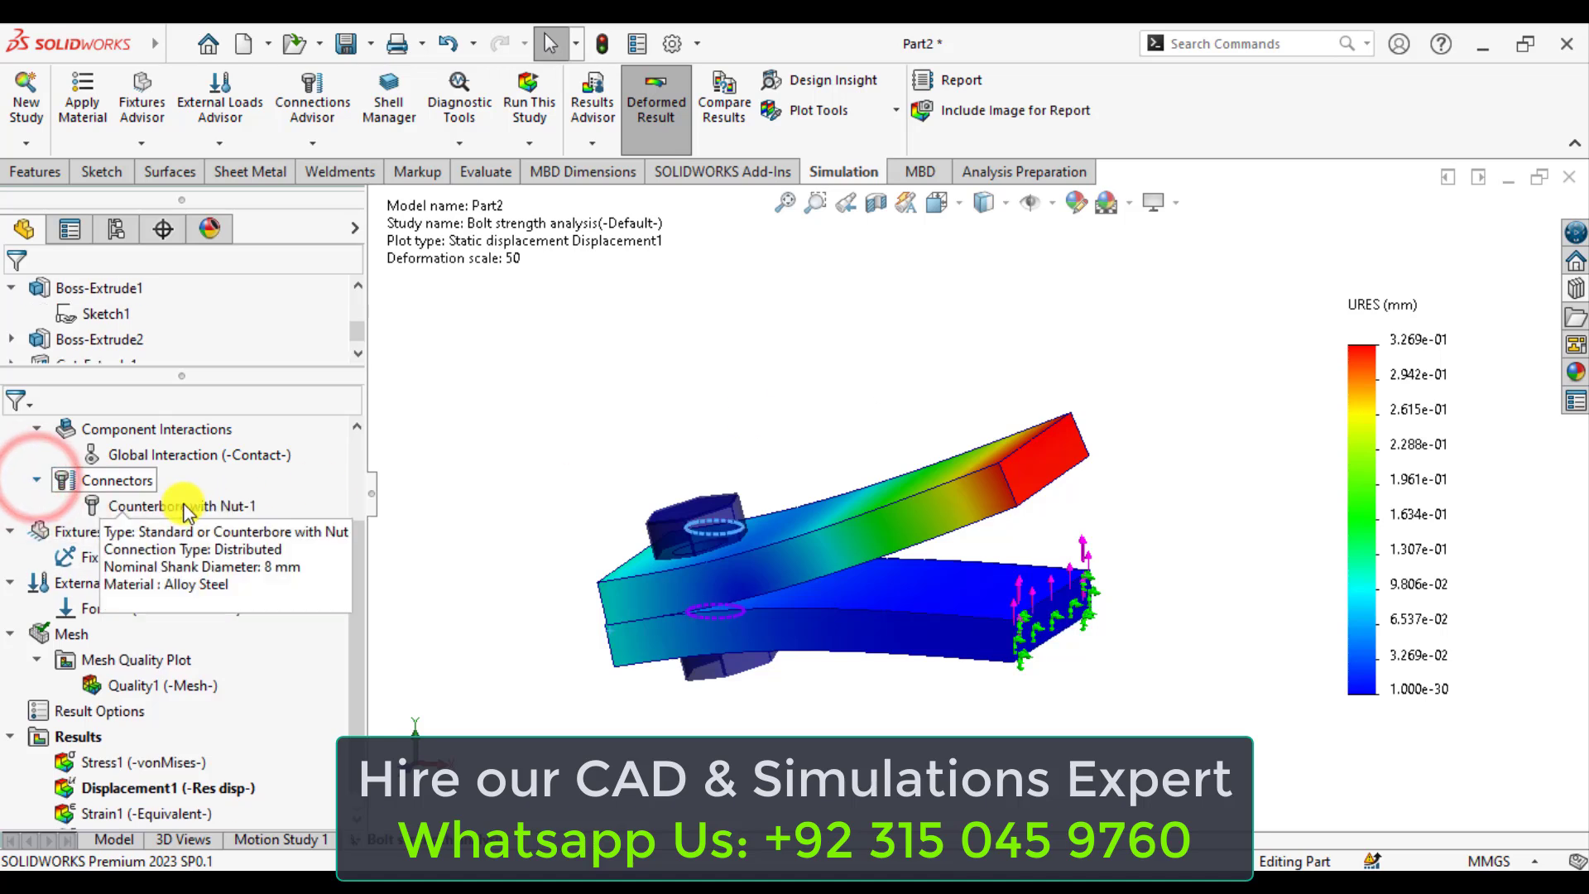
pyautogui.rightClick(182, 502)
pyautogui.click(225, 520)
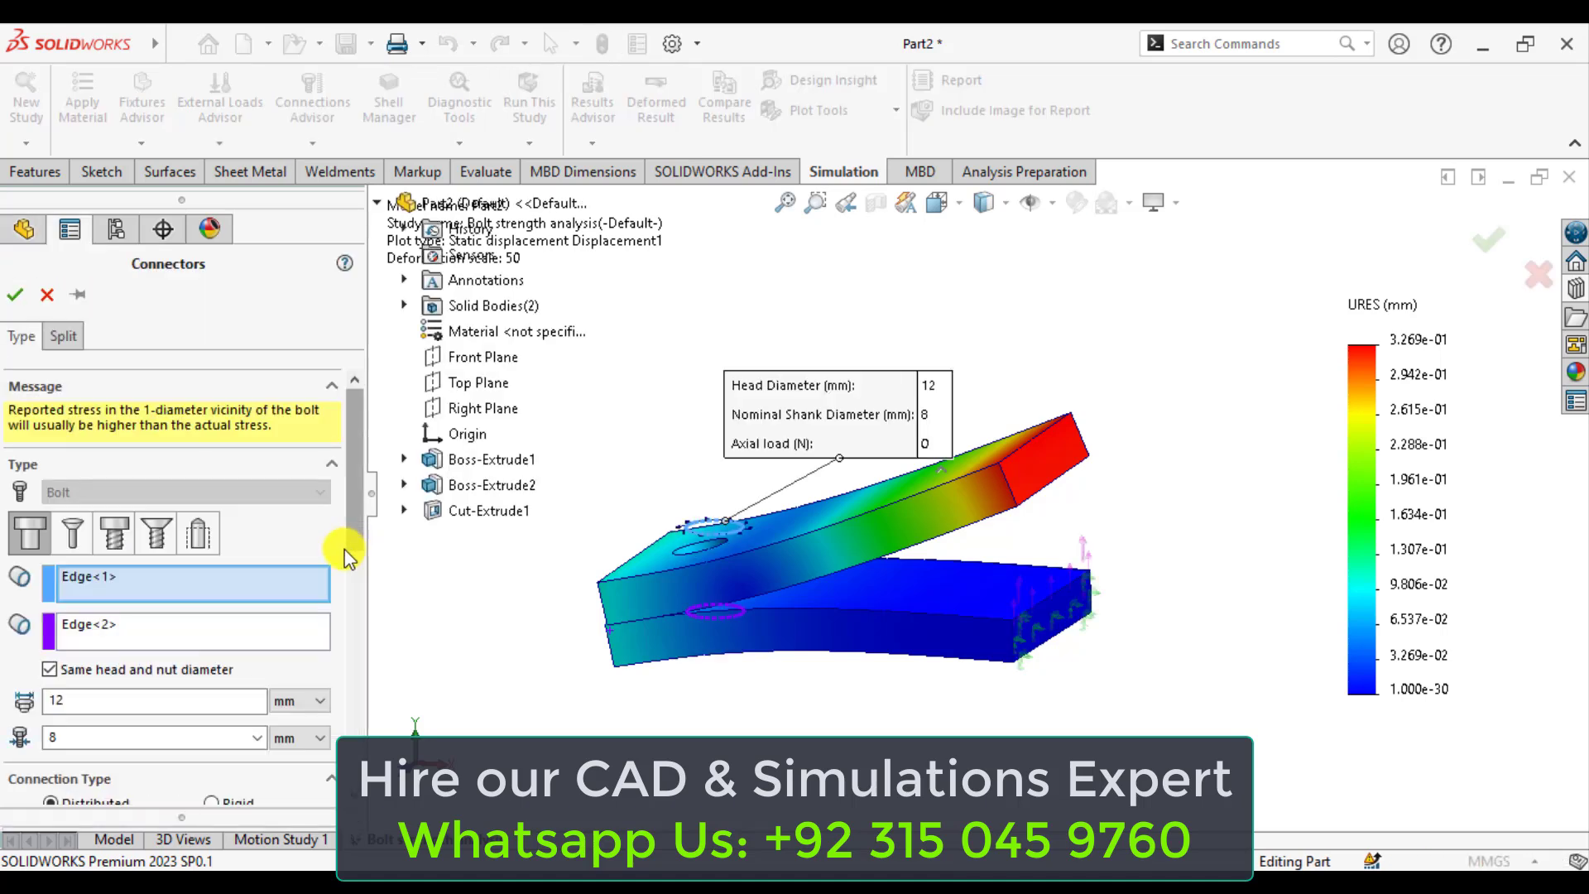
pyautogui.moveTo(355, 513); pyautogui.dragTo(357, 744)
pyautogui.doubleClick(68, 742)
pyautogui.write('500')
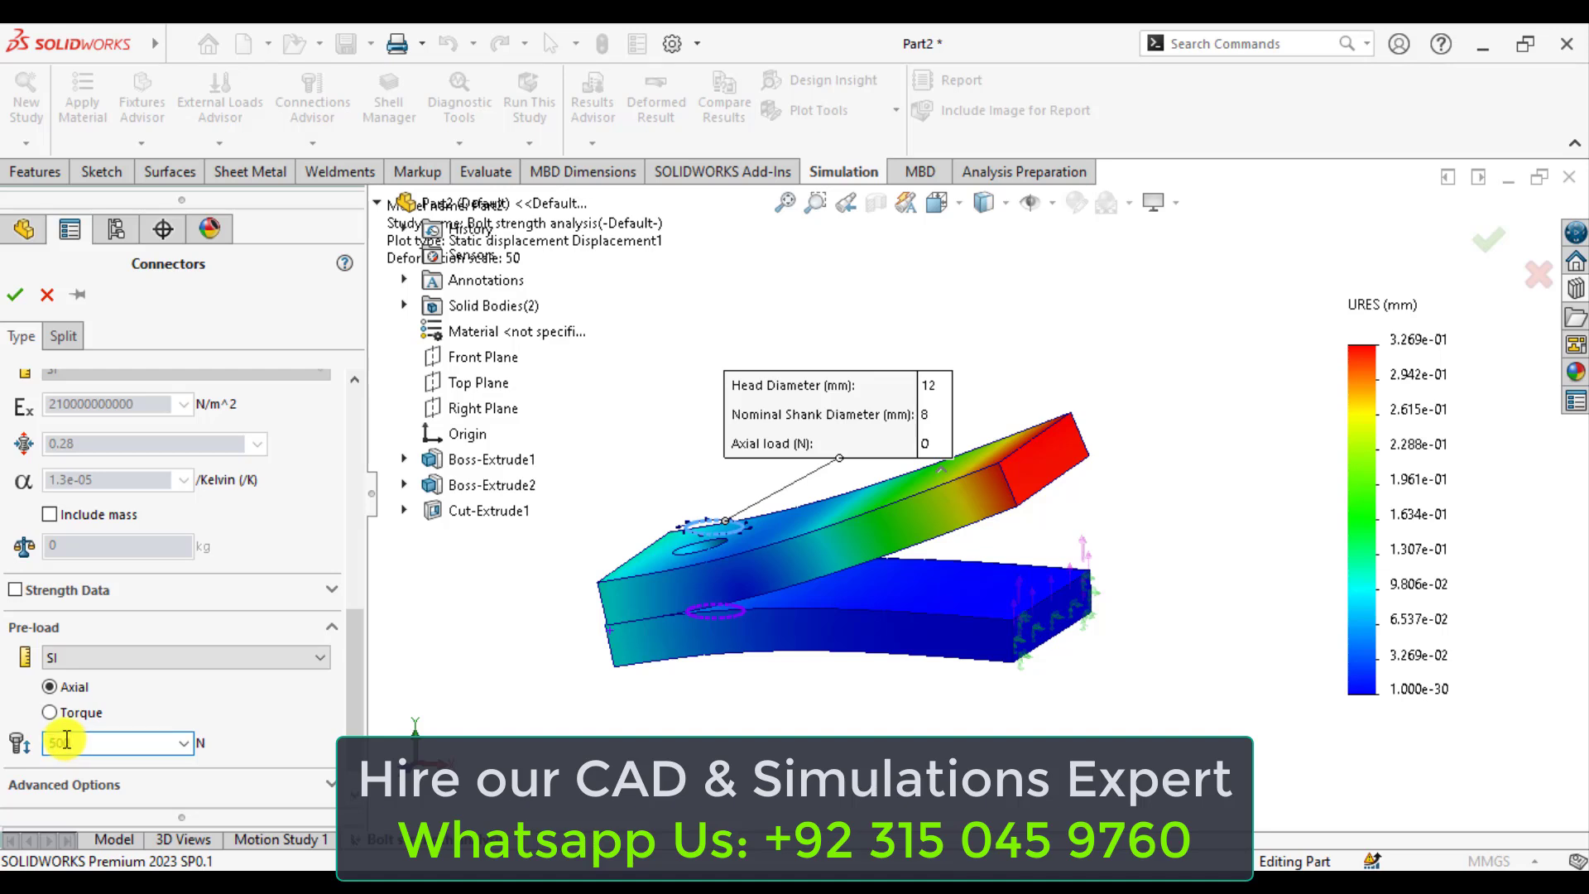
pyautogui.click(14, 295)
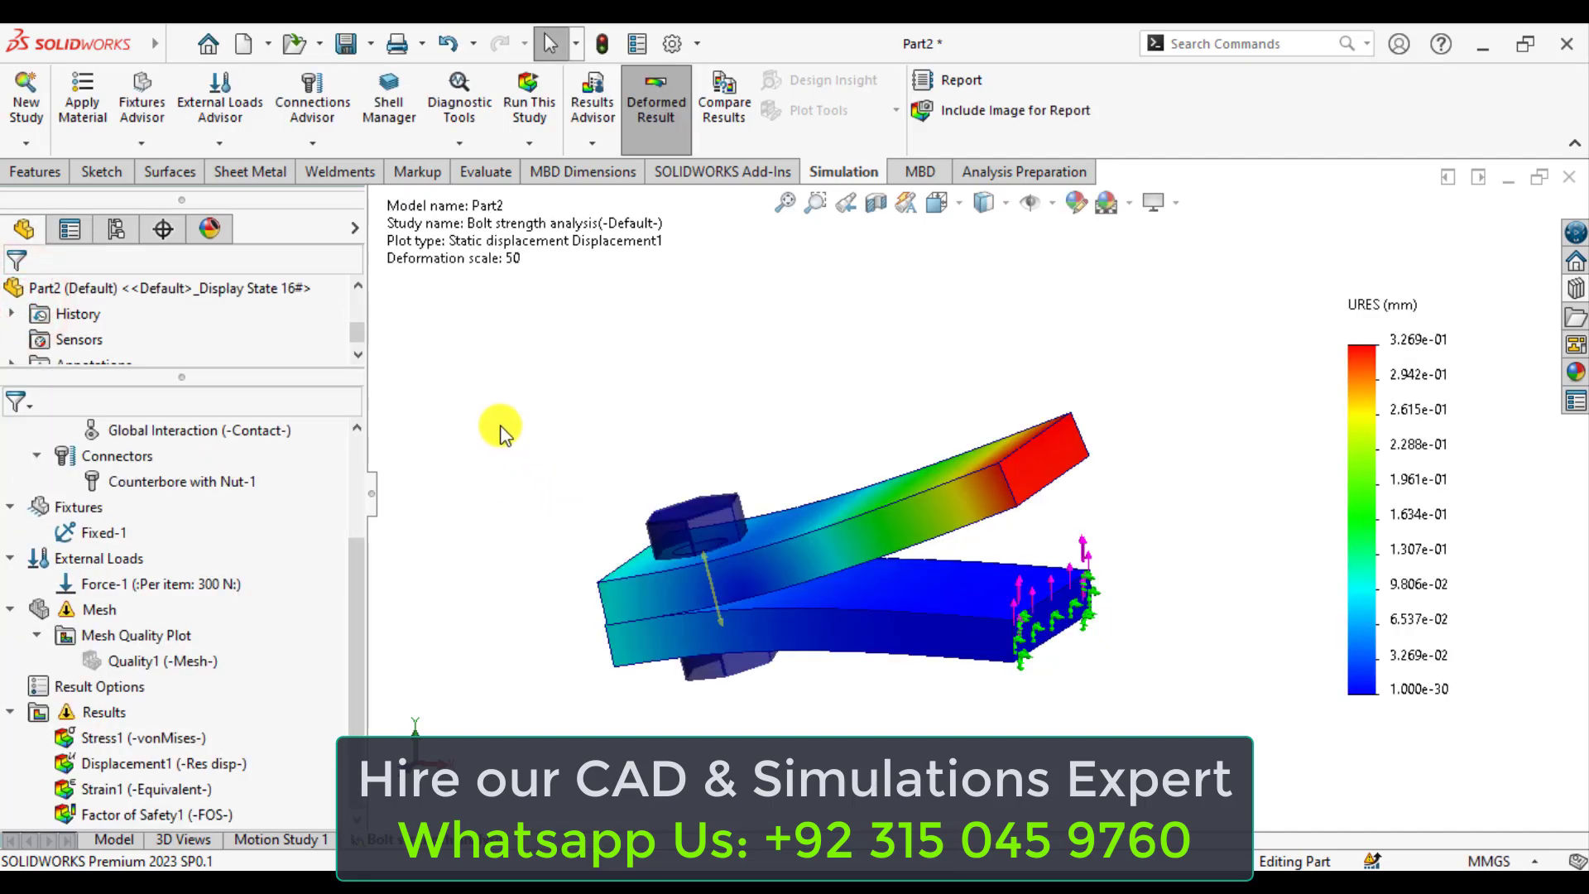
# Rerun the bolted-plate study with the 500 N bolt preload.
pyautogui.click(524, 102)
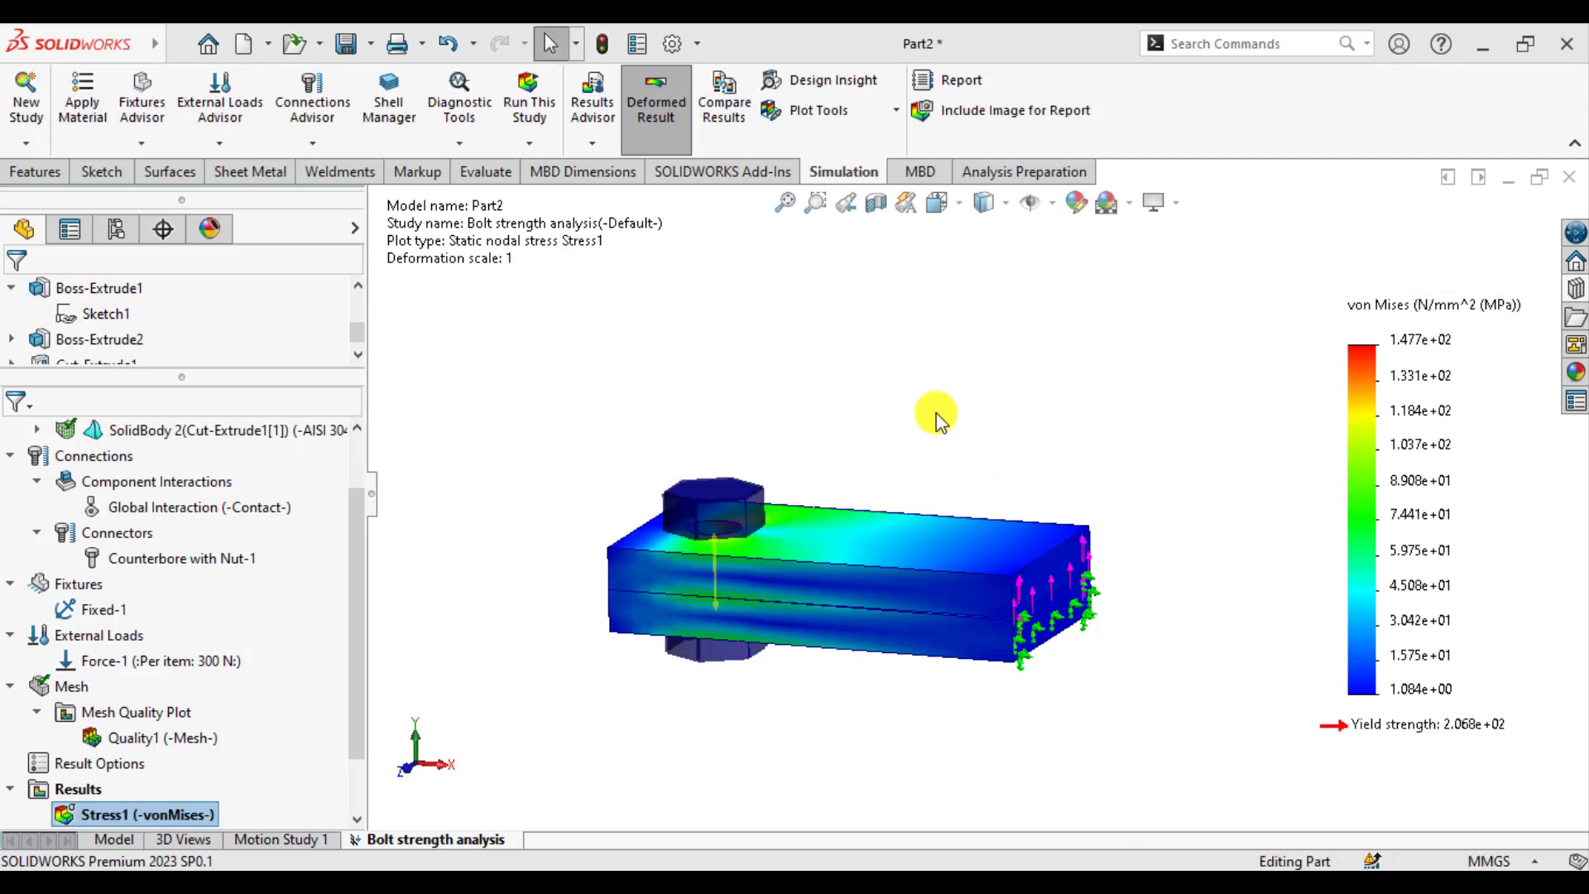
pyautogui.click(351, 534)
pyautogui.moveTo(351, 538); pyautogui.dragTo(355, 668)
pyautogui.click(497, 635)
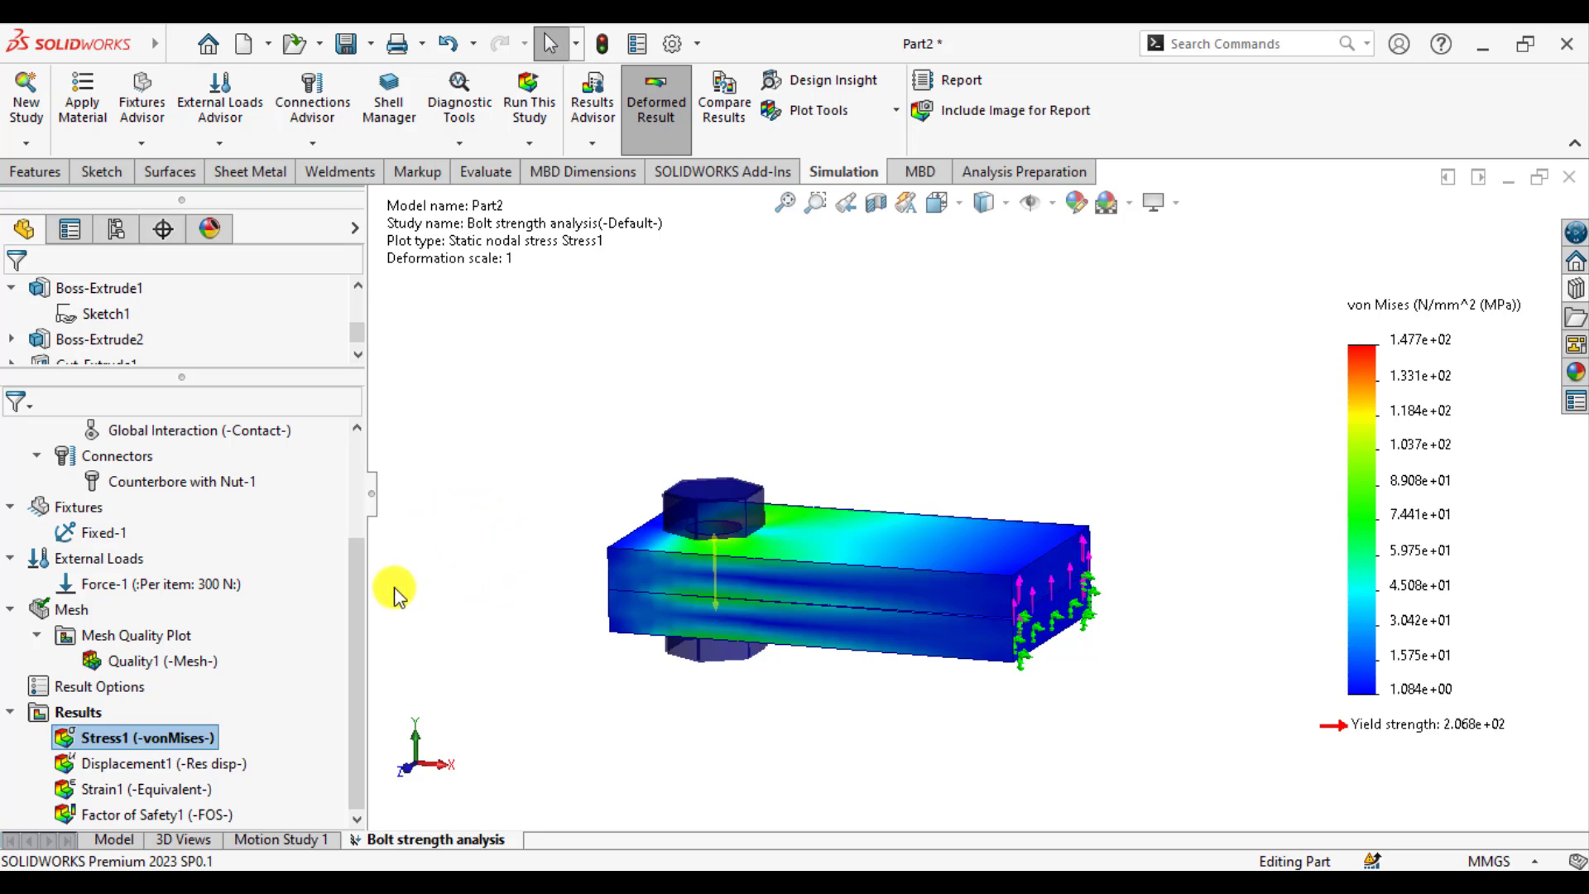
# Review the updated Factor of Safety1, Stress1 and Displacement1 plots, displacement now peaking at 0.3208 mm.
pyautogui.doubleClick(99, 818)
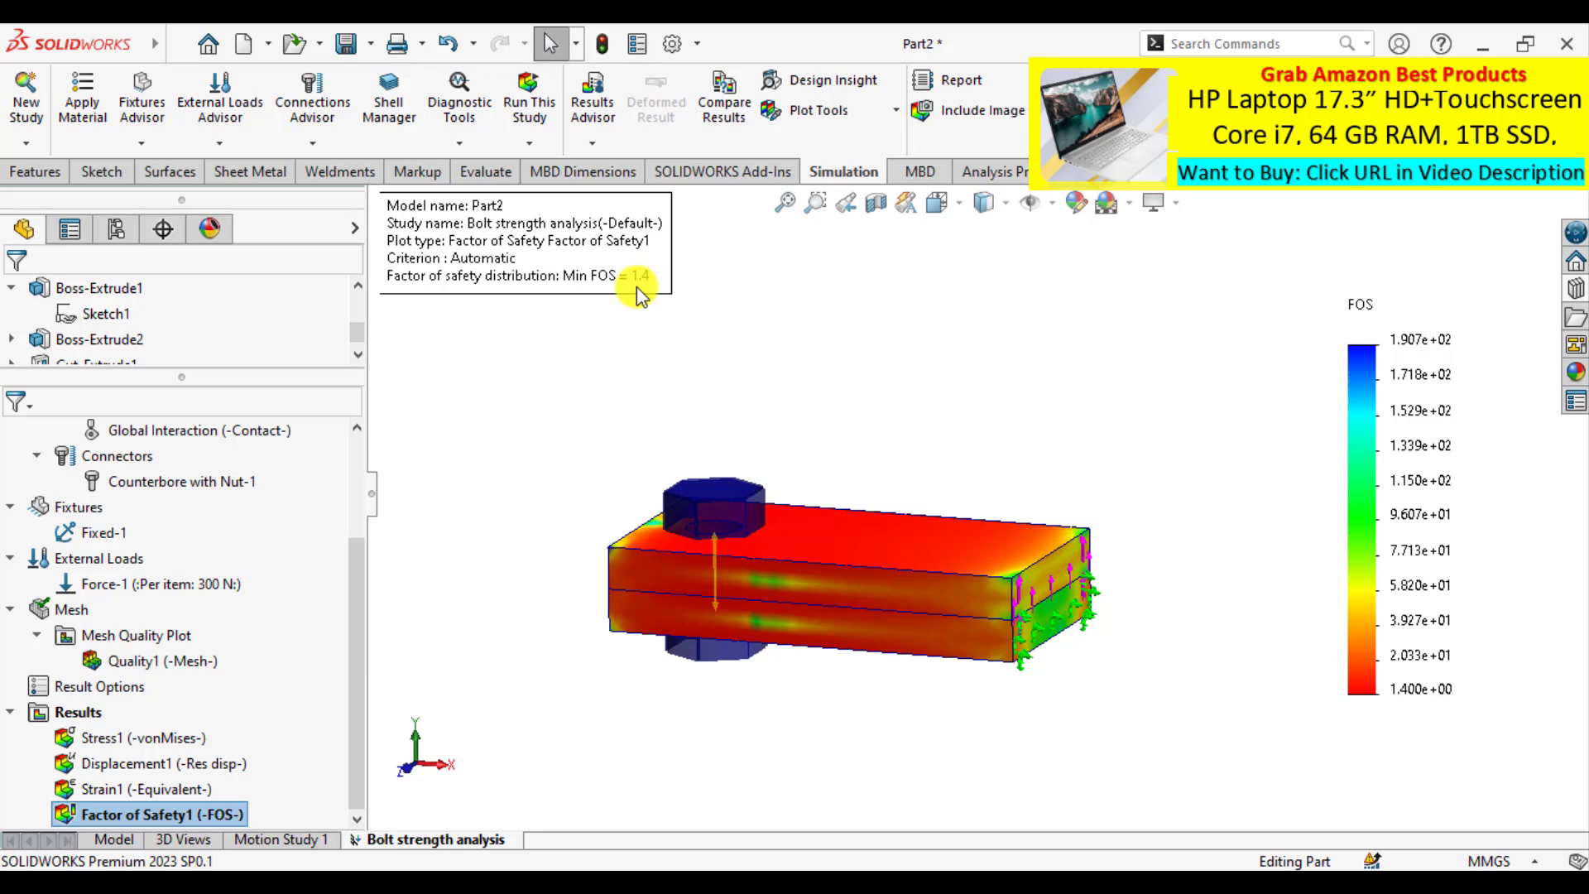
pyautogui.click(480, 477)
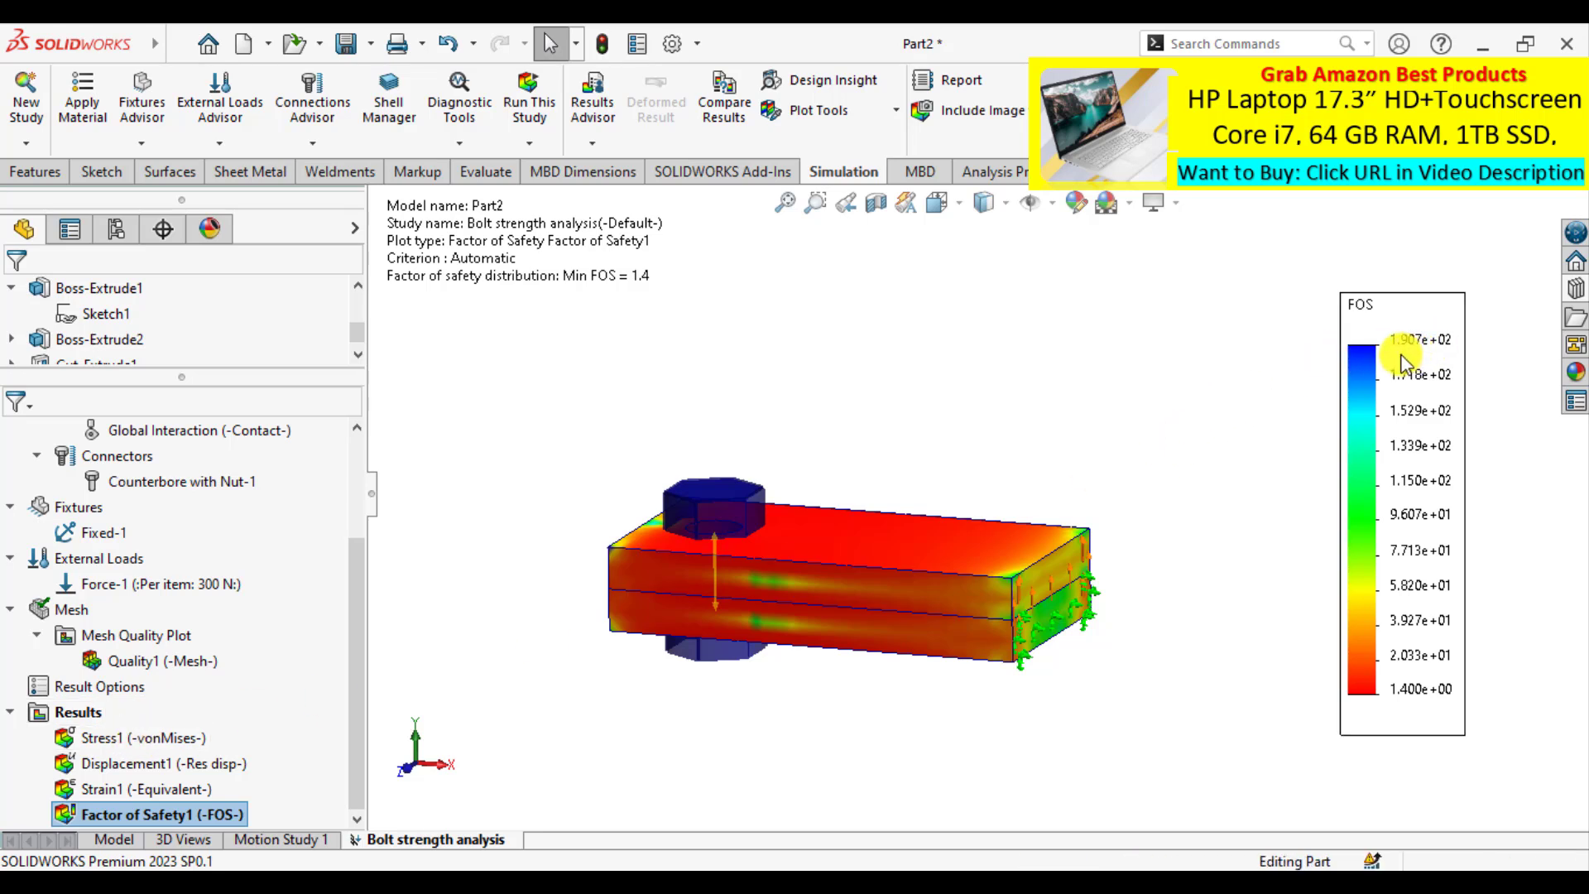
pyautogui.doubleClick(99, 734)
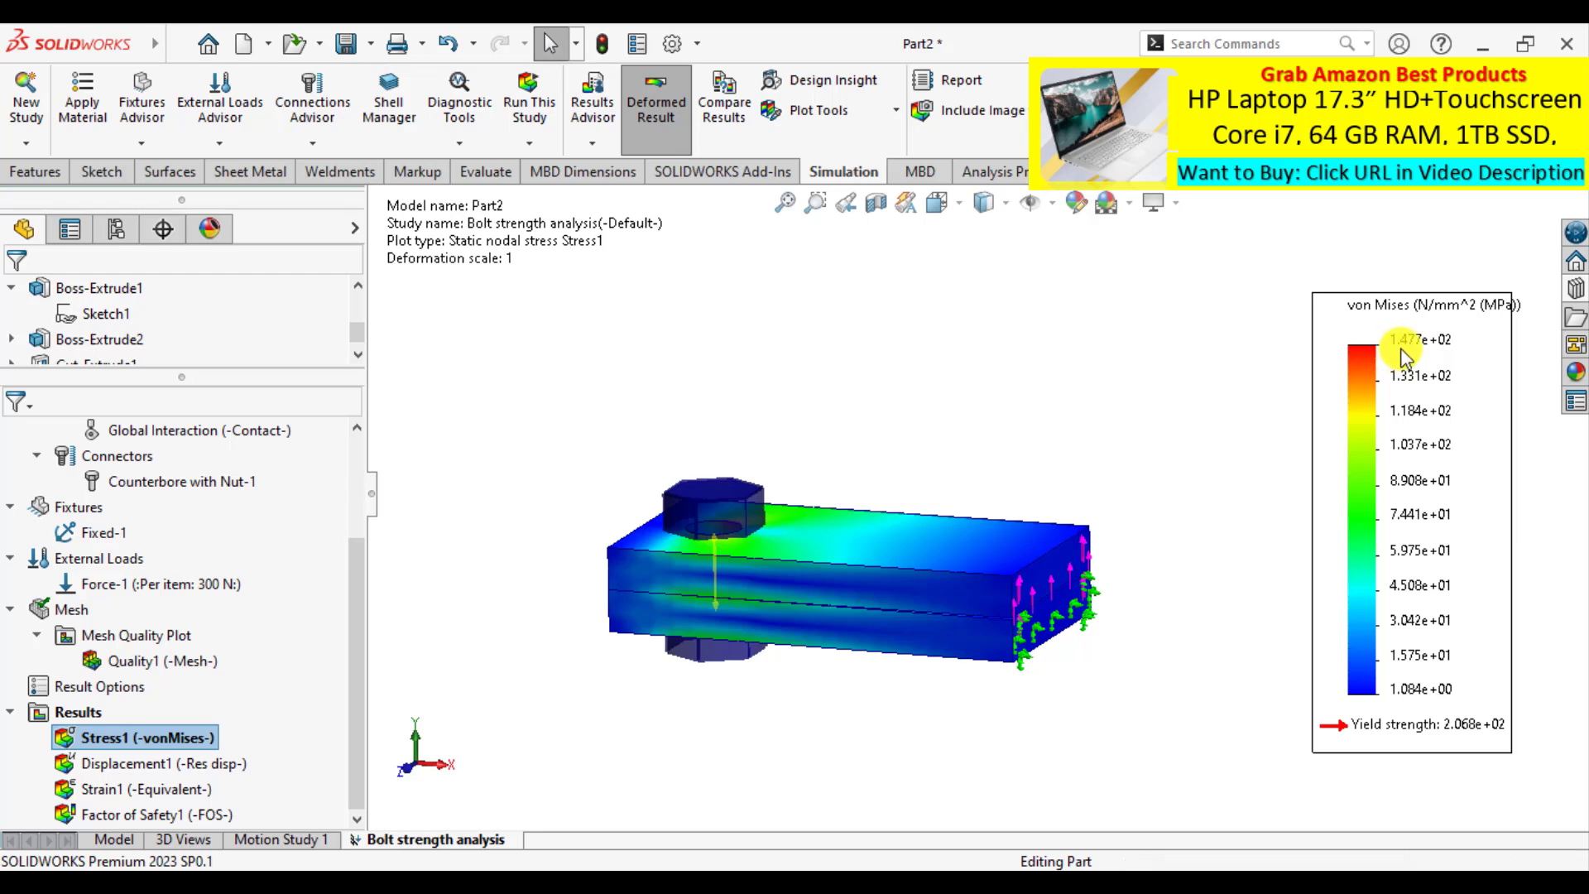
pyautogui.doubleClick(211, 762)
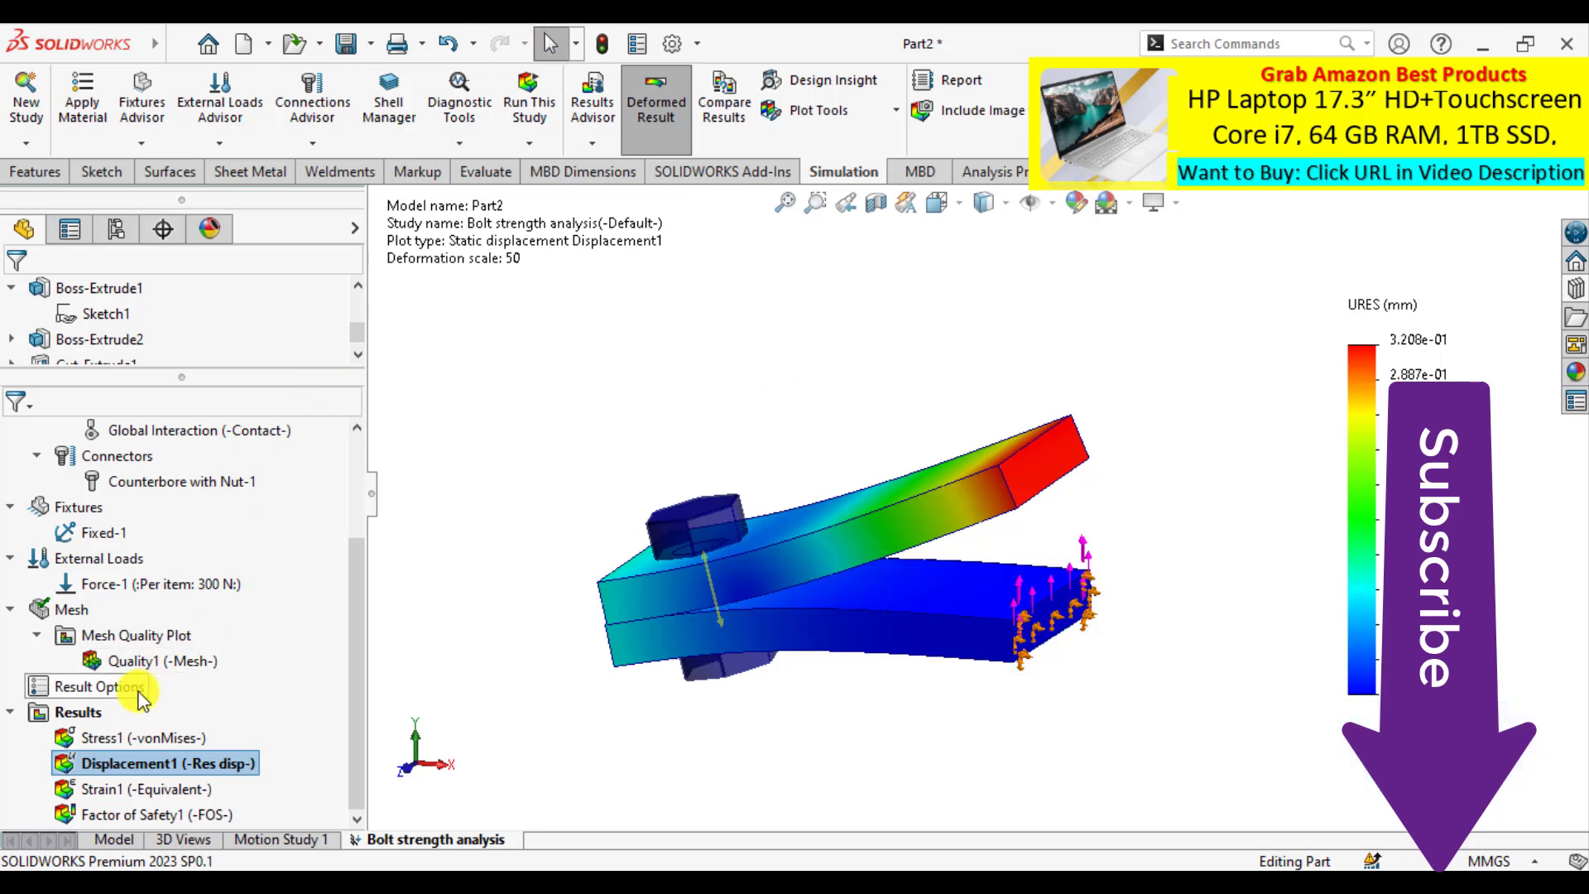
pyautogui.click(78, 713)
# List the preloaded bolt's connector forces (2,090.2 N axial) and show the shear force callout.
pyautogui.rightClick(78, 713)
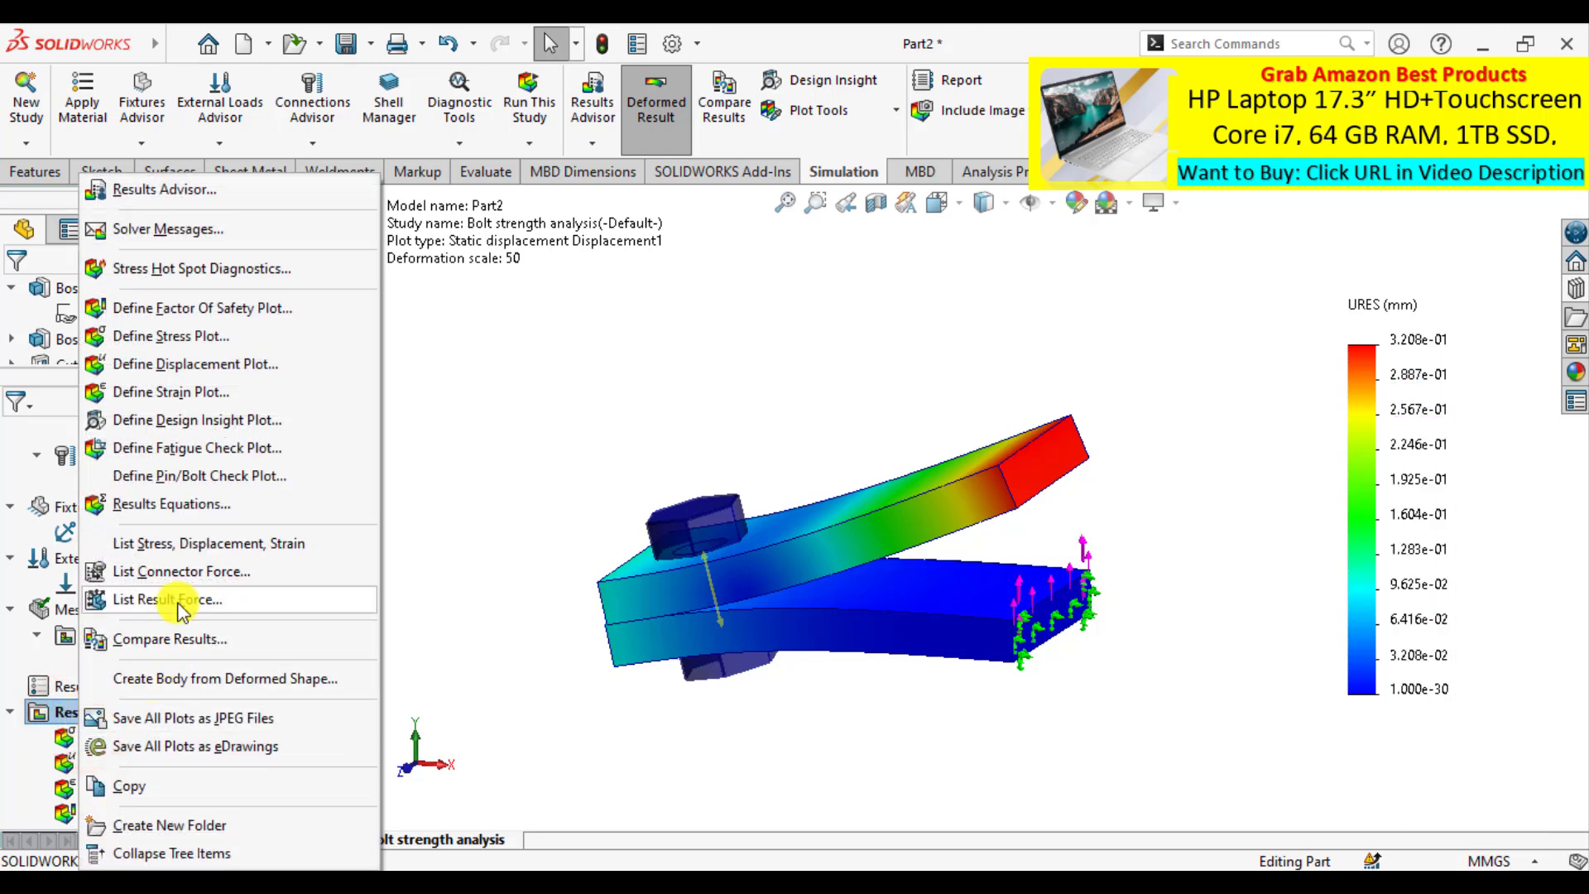
pyautogui.click(177, 571)
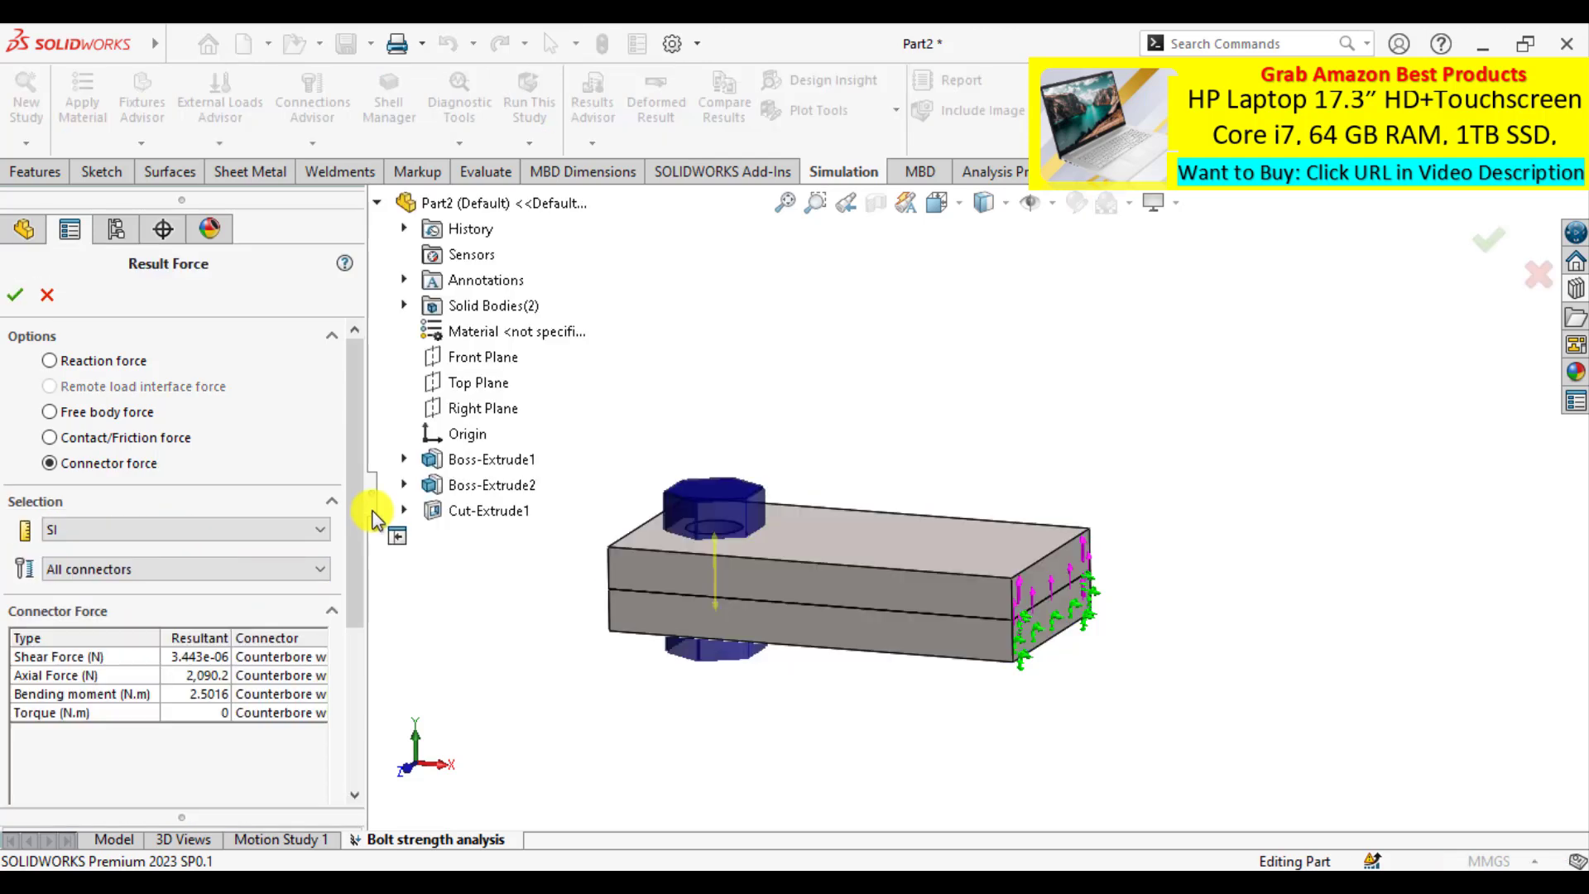
pyautogui.click(191, 658)
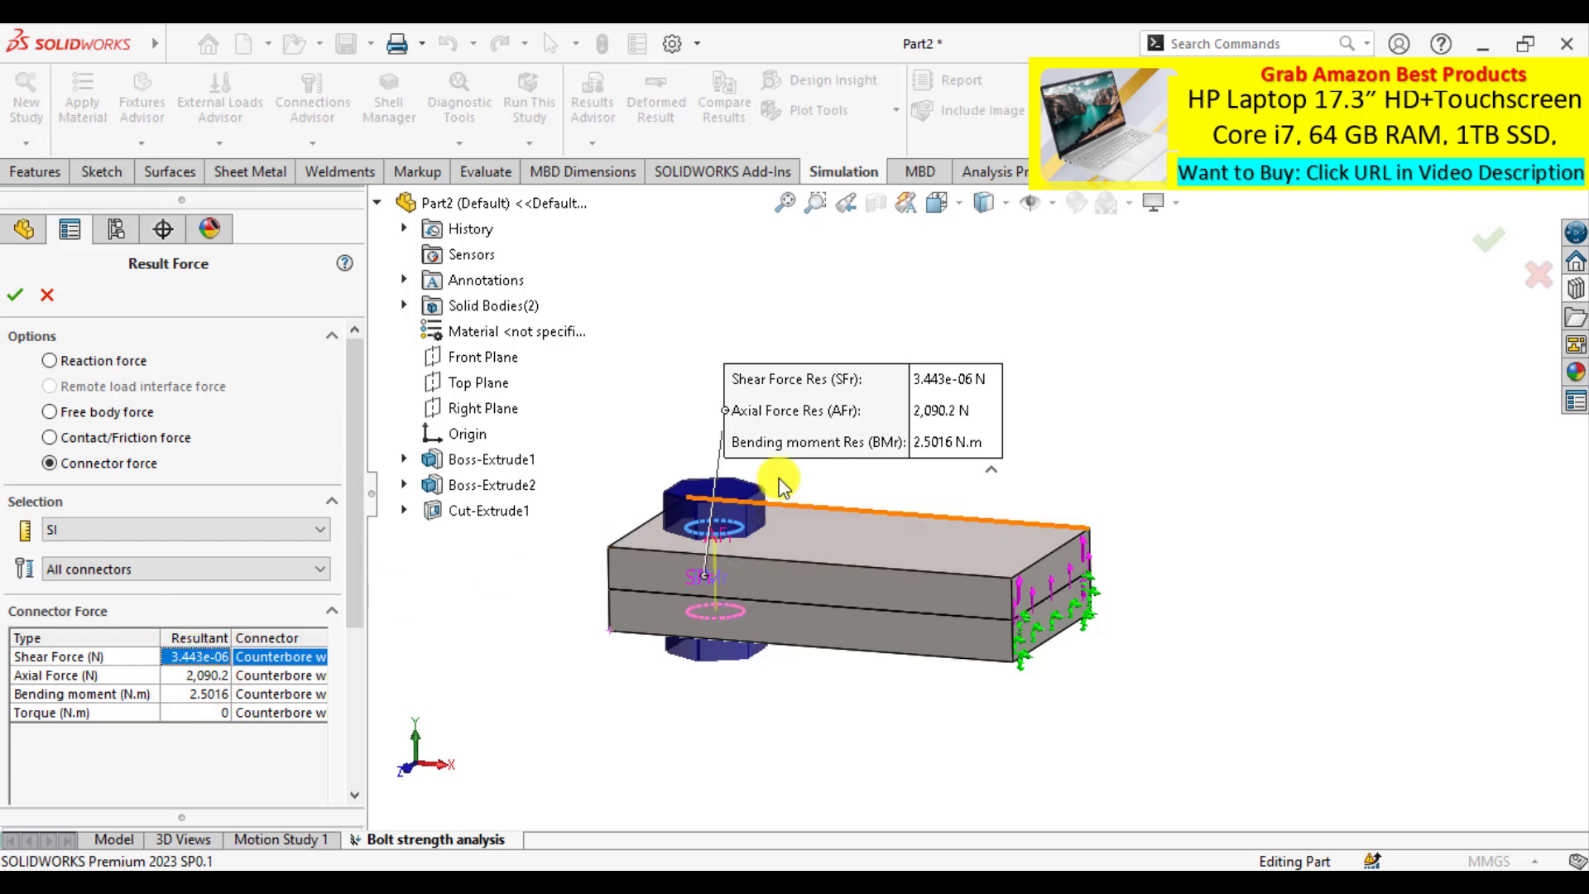